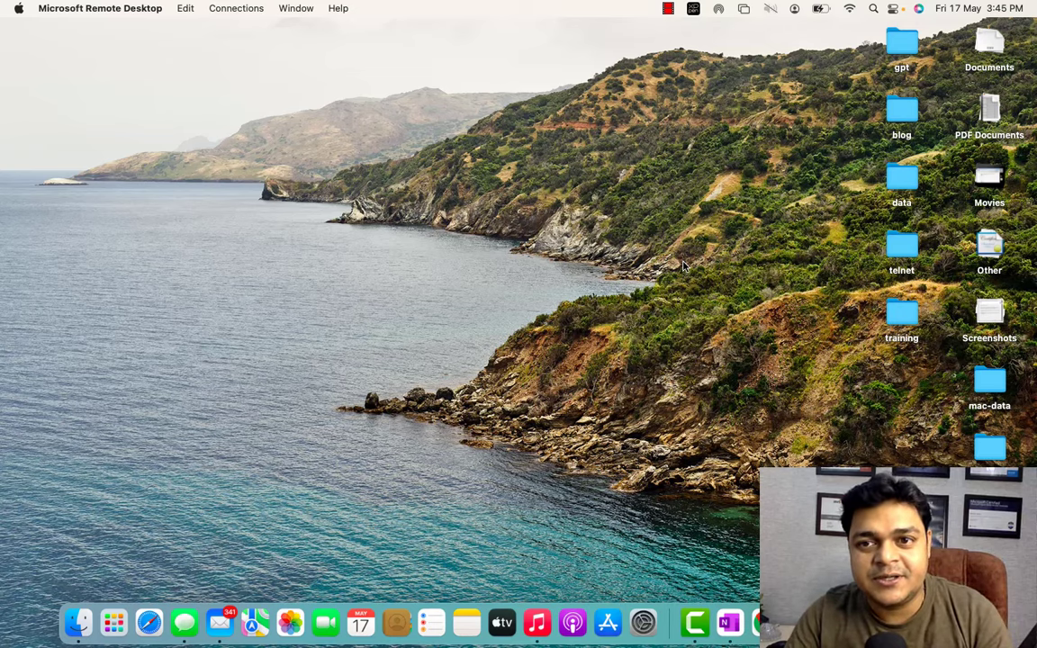
Switch from the macOS desktop to the full-screen VMware Workstation showing the ADC lock screen.
{"action": "key", "text": "ctrl+Right"}
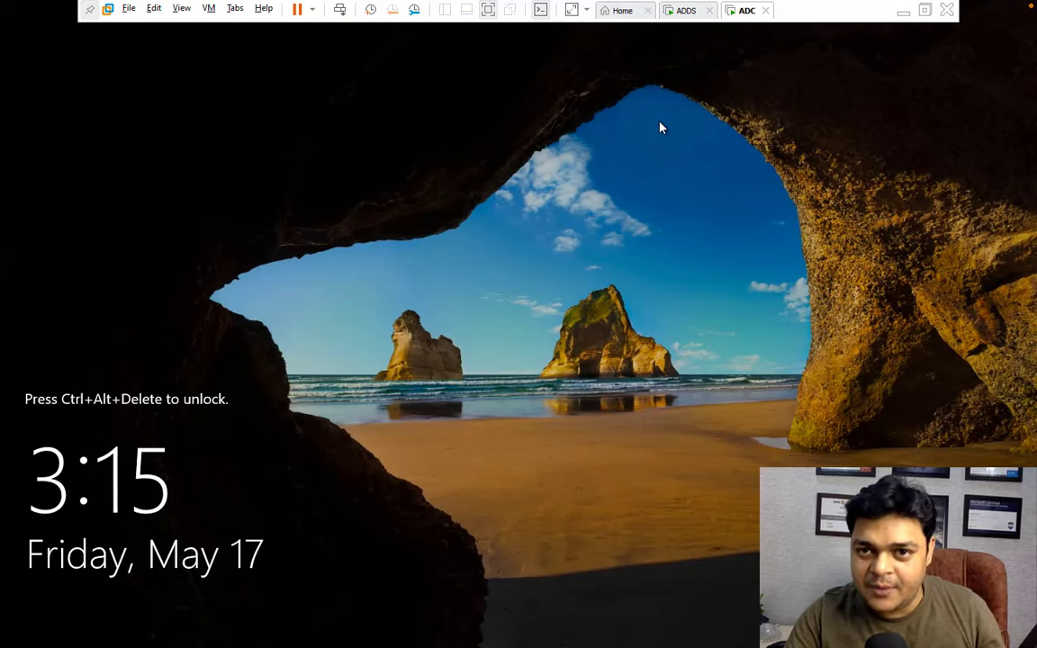
Bring up the Windows security screen on the ADDS machine, then dismiss it.
{"action": "left_click", "coordinate": [685, 10]}
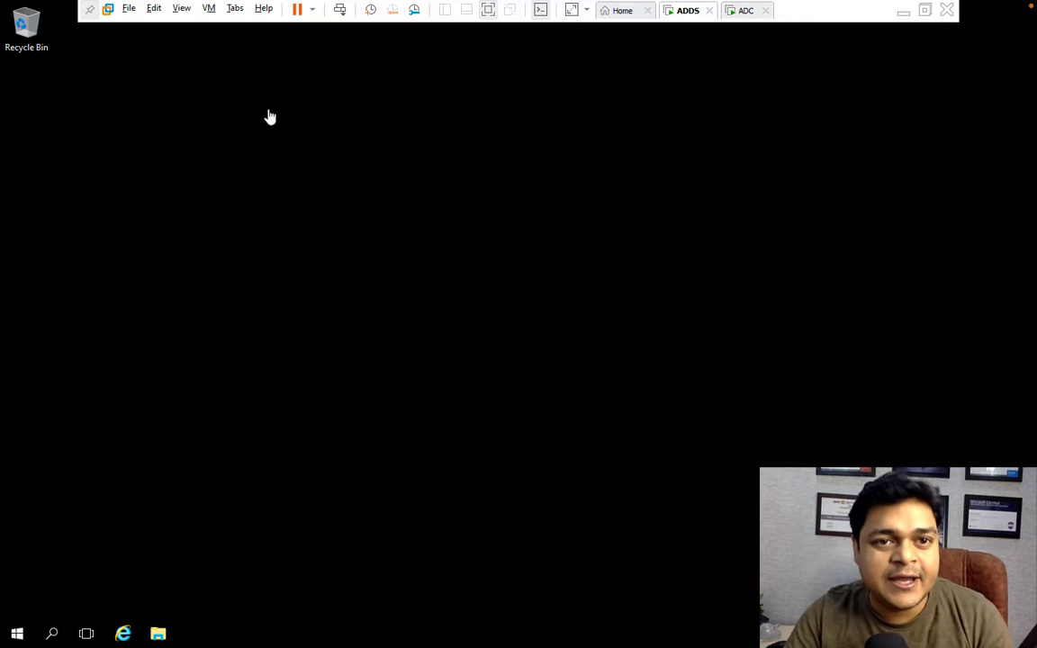
{"action": "left_click", "coordinate": [339, 9]}
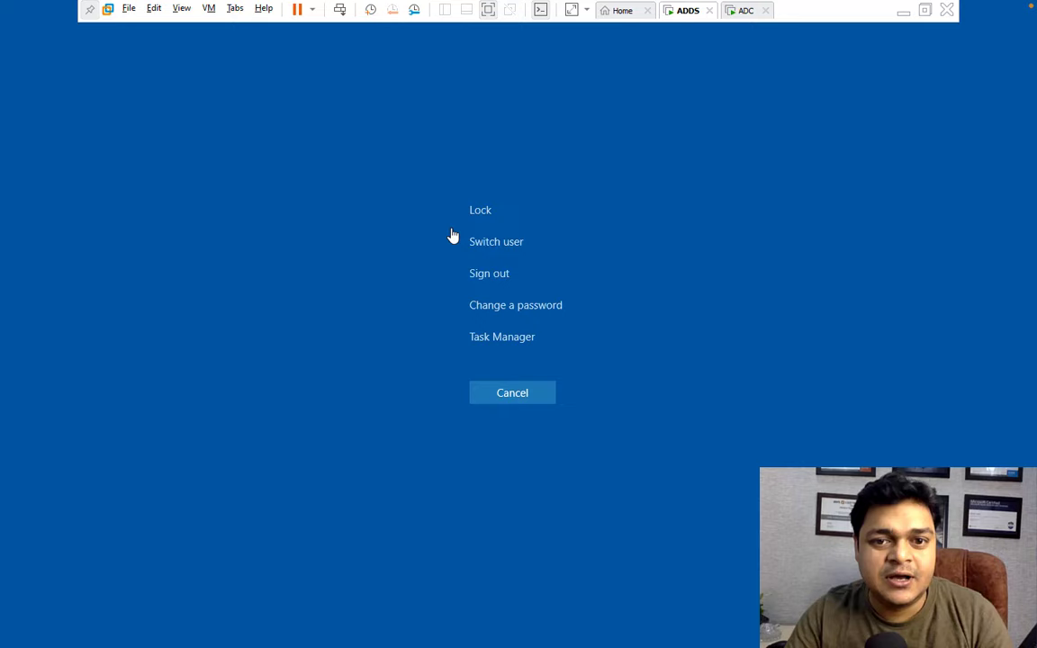
{"action": "left_click", "coordinate": [529, 397]}
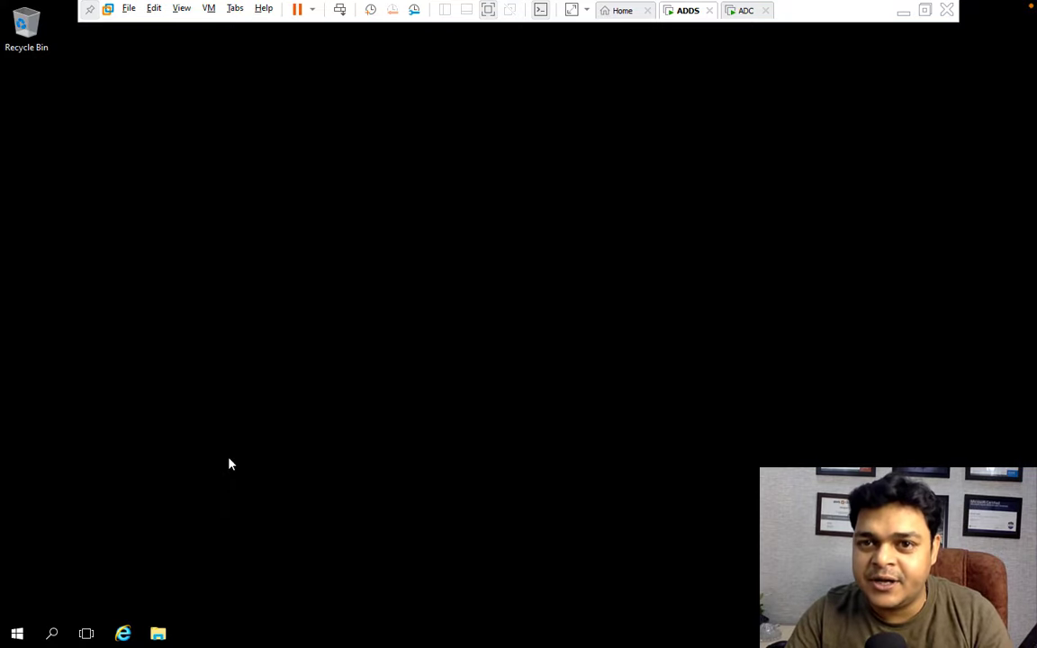
On the ADC machine, send Ctrl+Alt+Del and sign in as Administrator with the account password.
{"action": "left_click", "coordinate": [745, 10]}
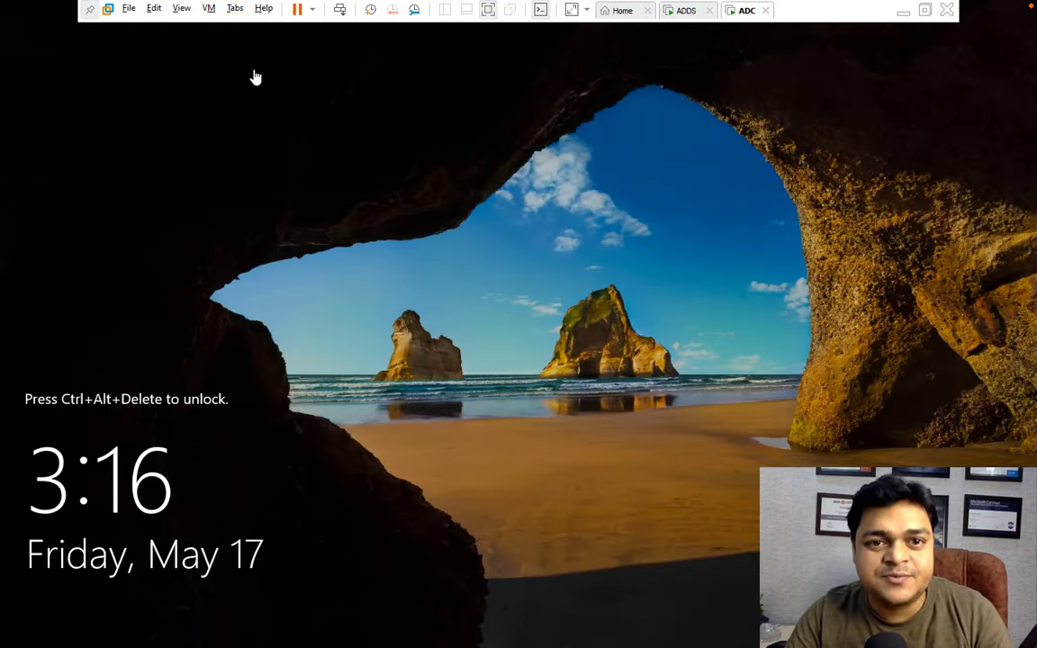
{"action": "left_click", "coordinate": [337, 5]}
{"action": "left_click", "coordinate": [293, 297]}
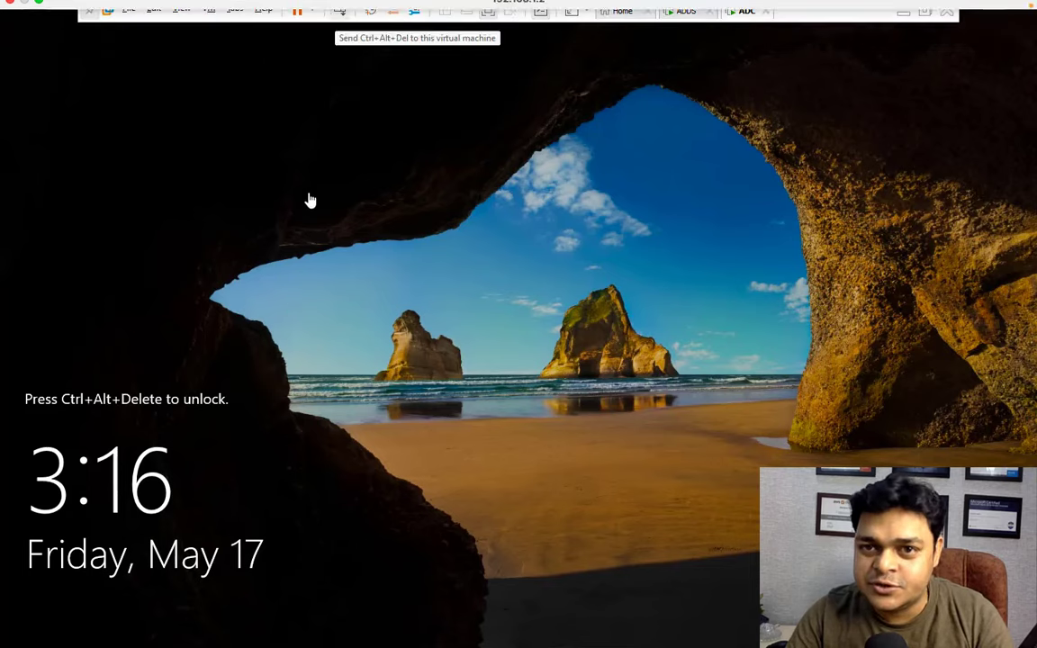
{"action": "left_click", "coordinate": [339, 10]}
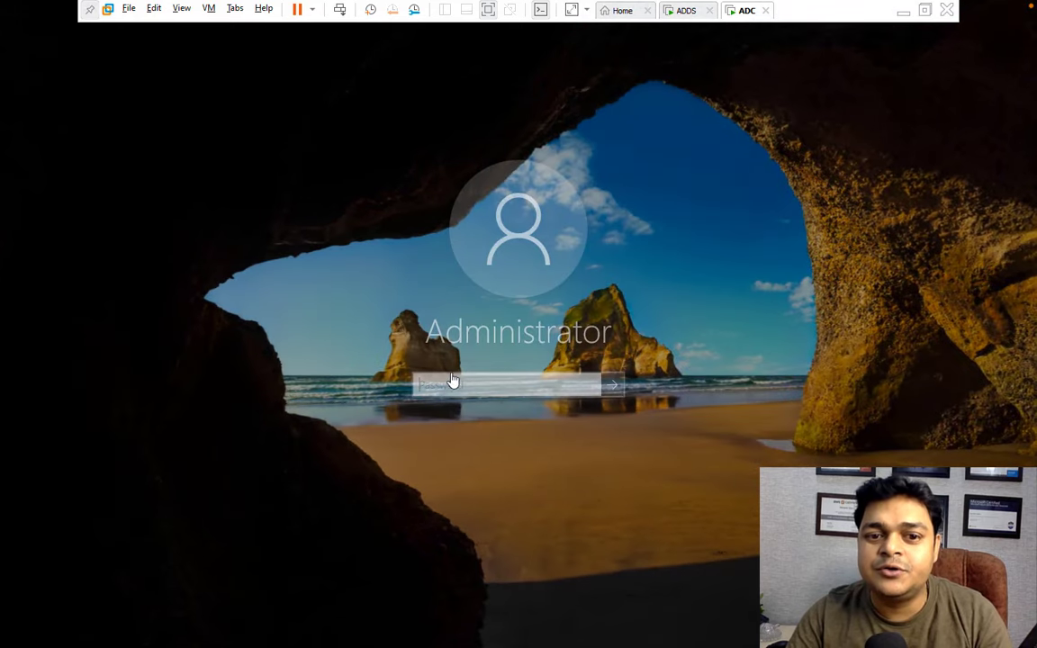
{"action": "type", "text": "P@ssw0rd"}
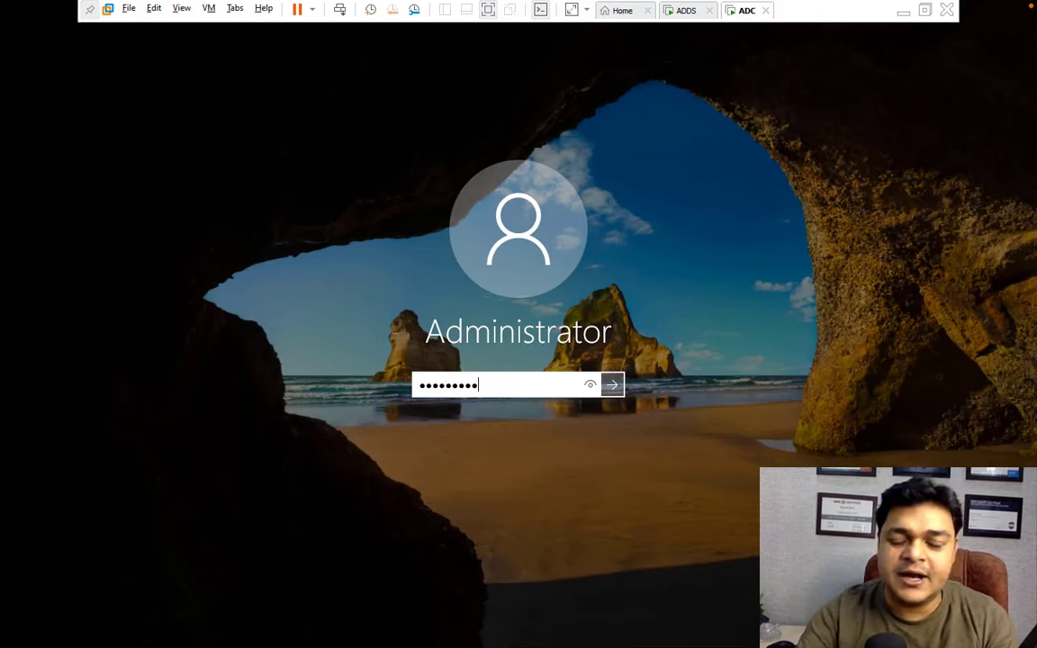
{"action": "key", "text": "Return"}
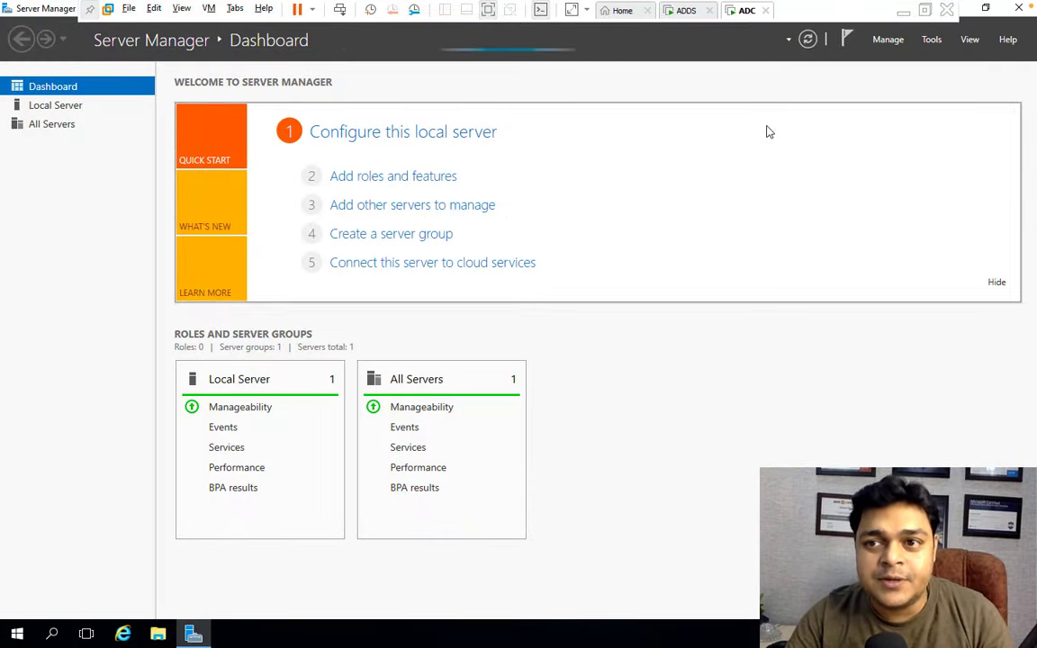
Close ADC's Server Manager and open ADDS's Ethernet0 IPv4 properties through ncpa.cpl.
{"action": "left_click", "coordinate": [1019, 10]}
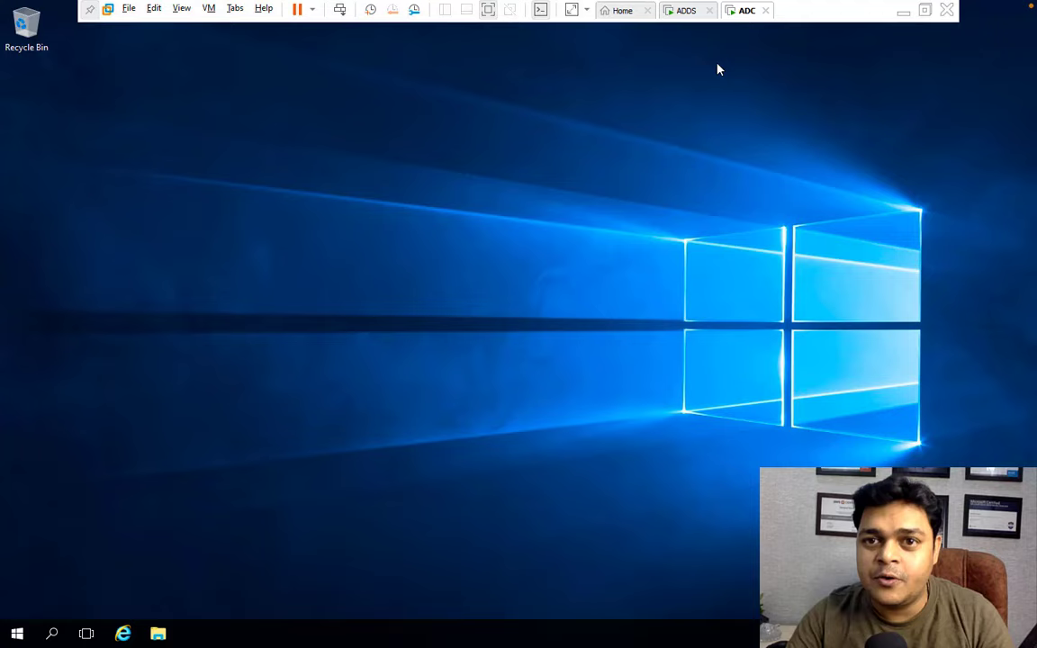
{"action": "left_click", "coordinate": [689, 14]}
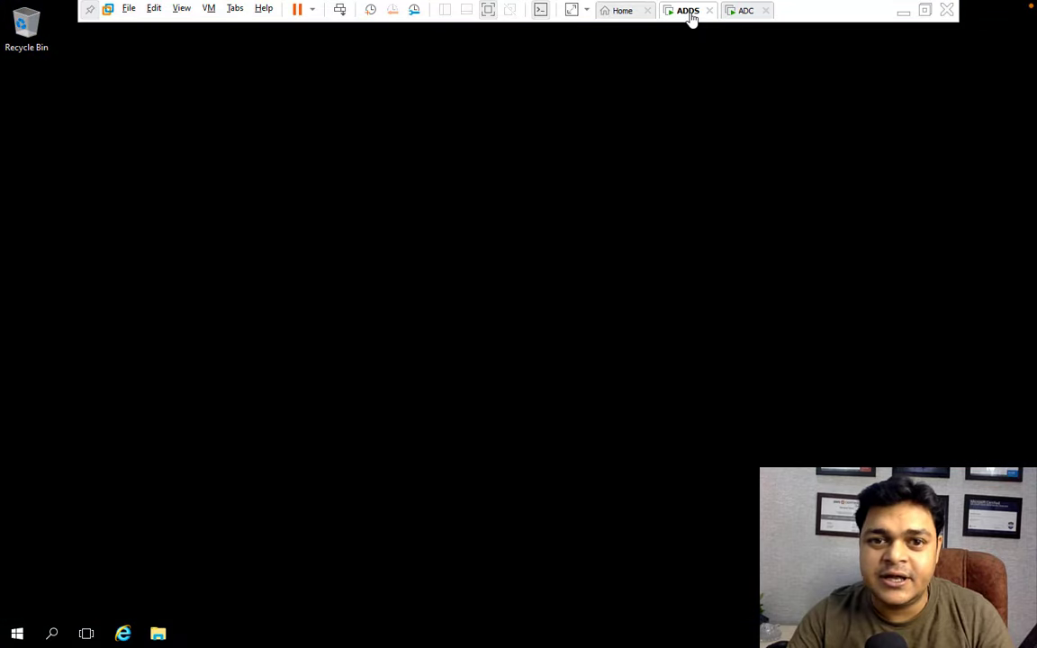
{"action": "right_click", "coordinate": [18, 637]}
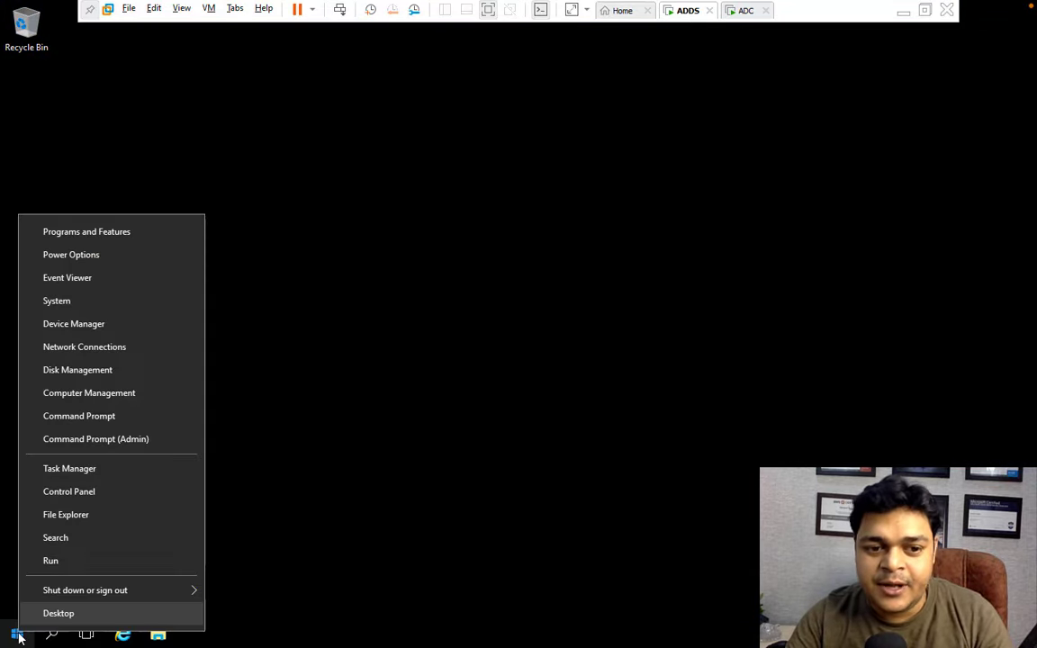
{"action": "left_click", "coordinate": [68, 567]}
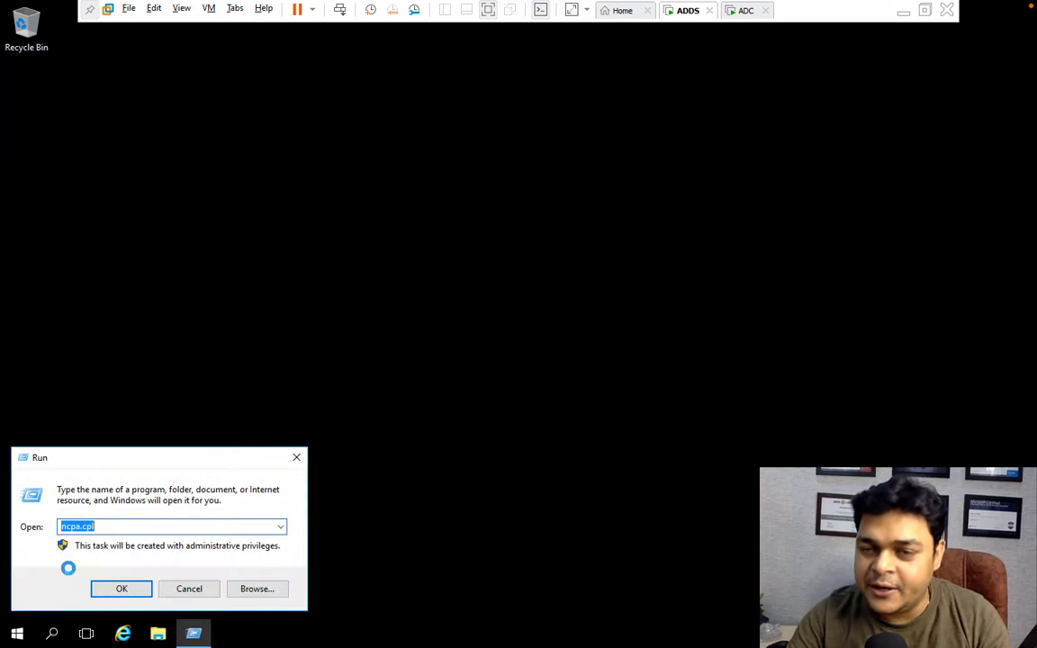
{"action": "left_click", "coordinate": [128, 594]}
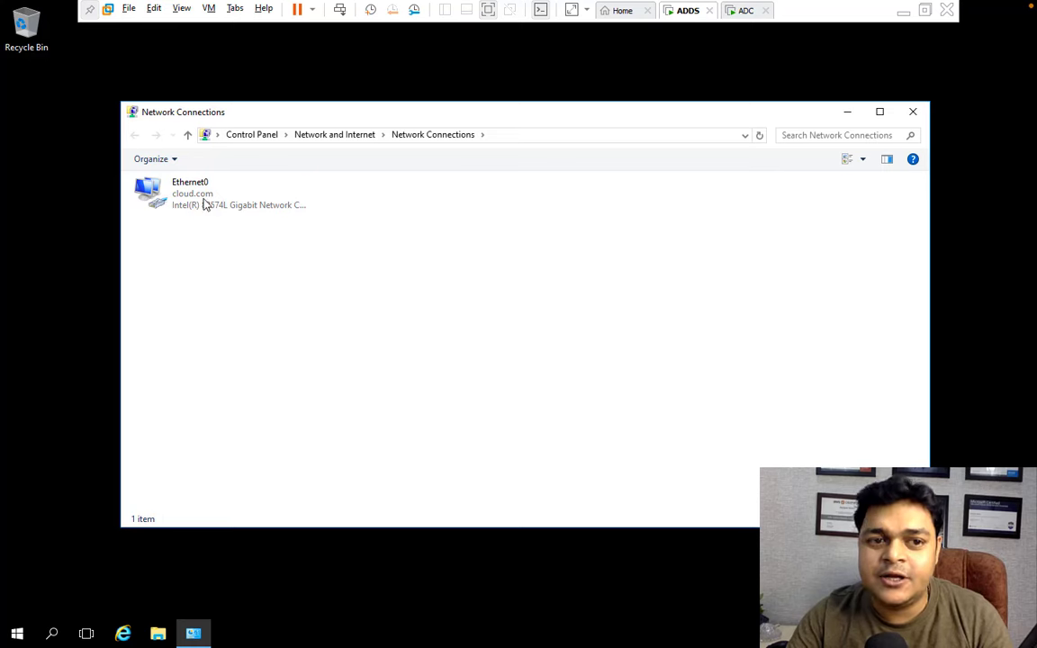
{"action": "right_click", "coordinate": [203, 198]}
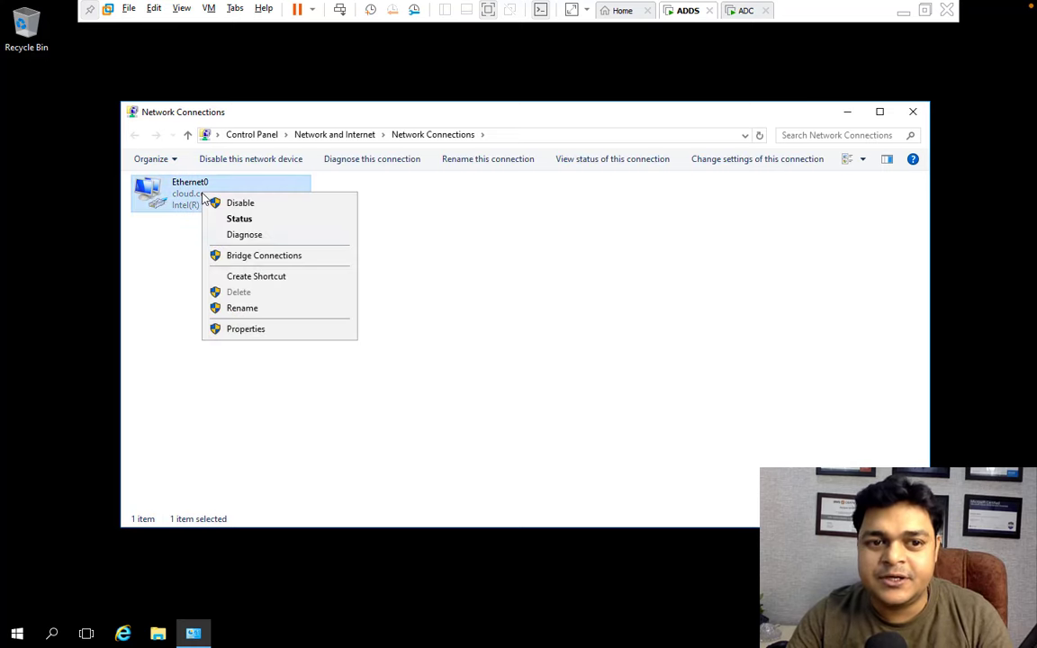
{"action": "left_click", "coordinate": [250, 329]}
{"action": "double_click", "coordinate": [278, 324]}
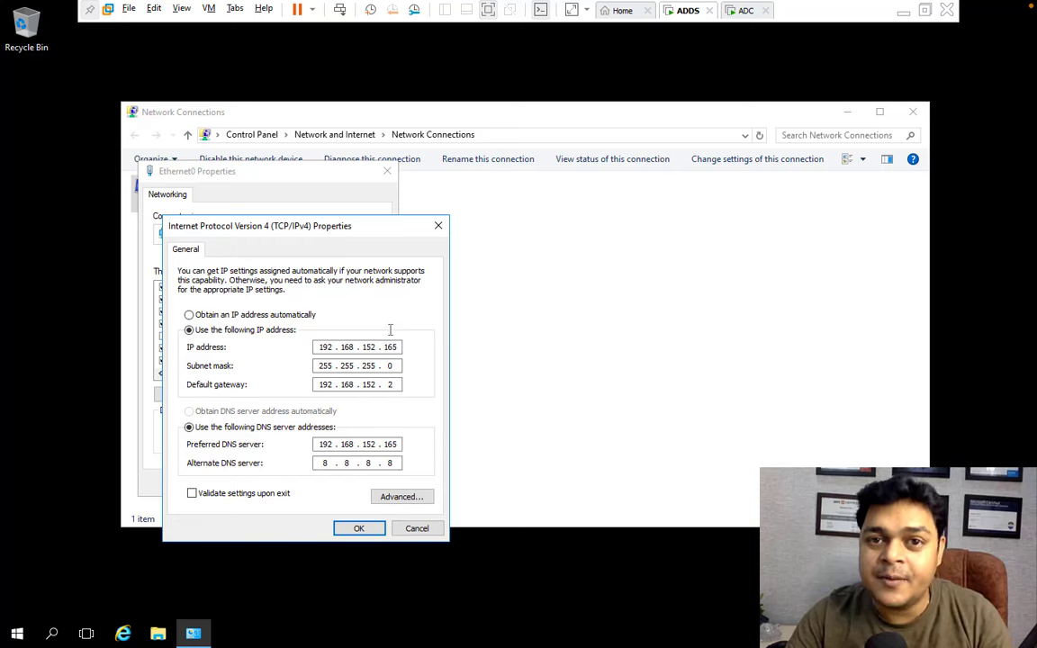
On ADC, open Ethernet0's IPv4 properties through ncpa.cpl.
{"action": "left_click", "coordinate": [746, 11]}
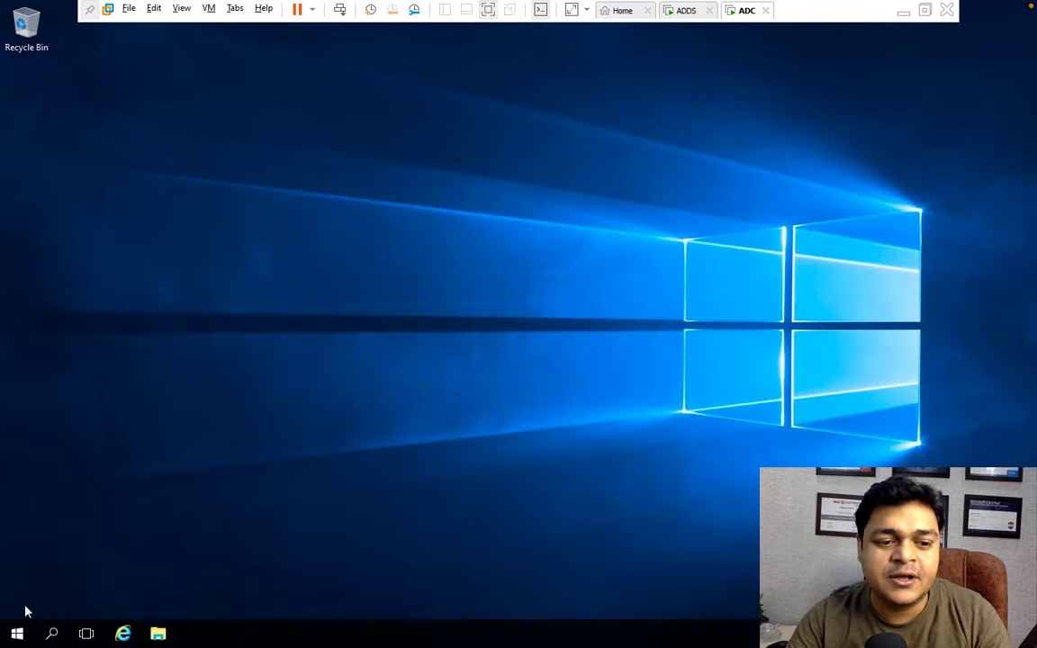
{"action": "right_click", "coordinate": [16, 633]}
{"action": "left_click", "coordinate": [71, 556]}
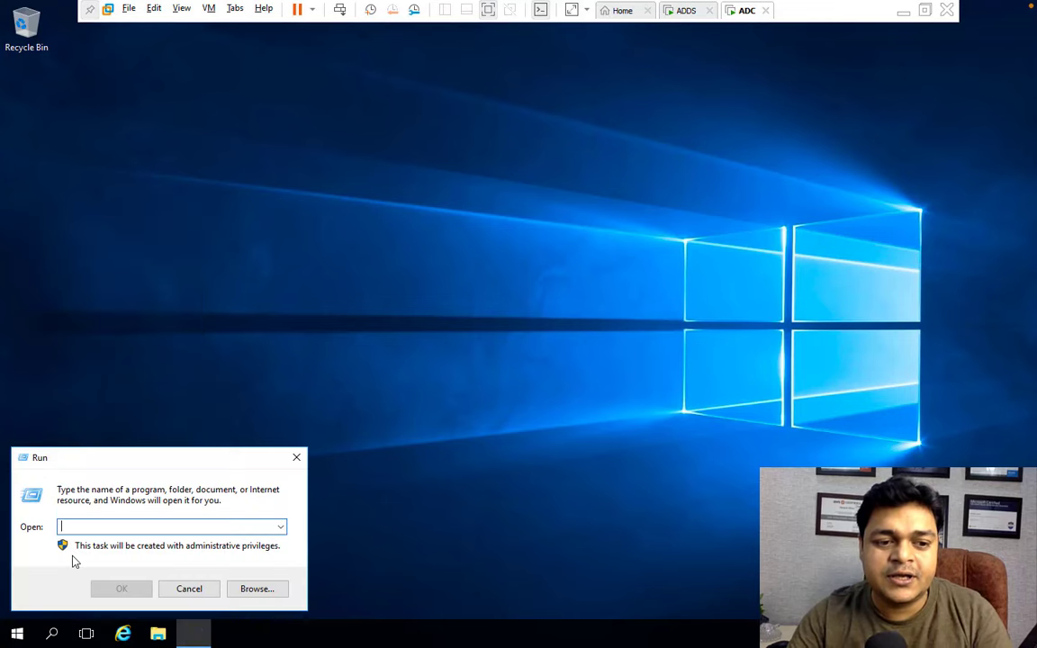
{"action": "type", "text": "ncpa"}
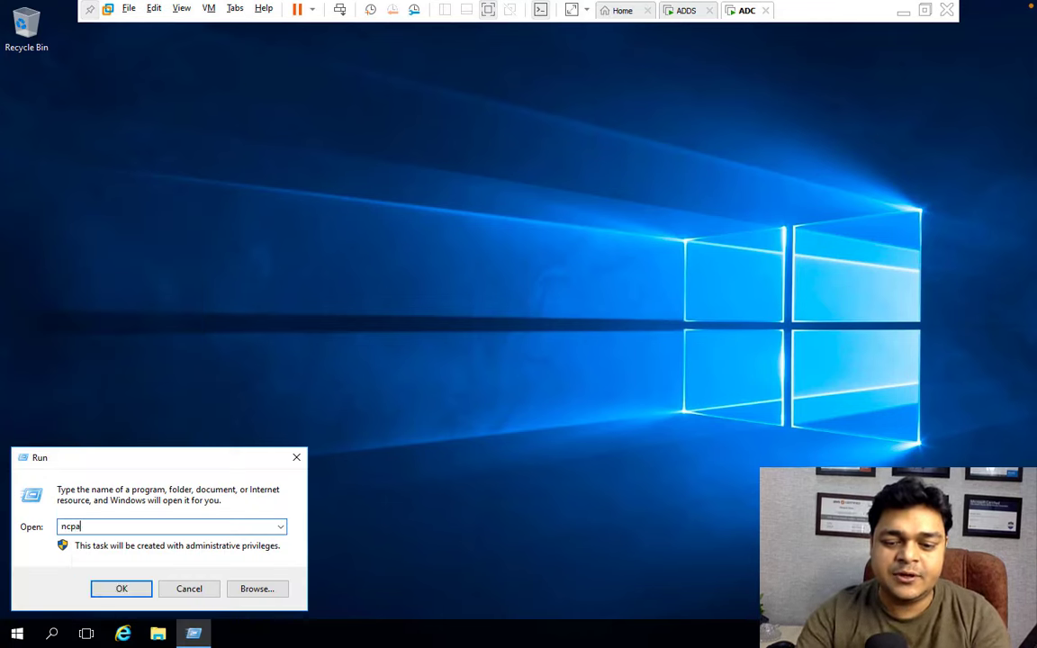
{"action": "type", "text": ".cpl"}
{"action": "key", "text": "Return"}
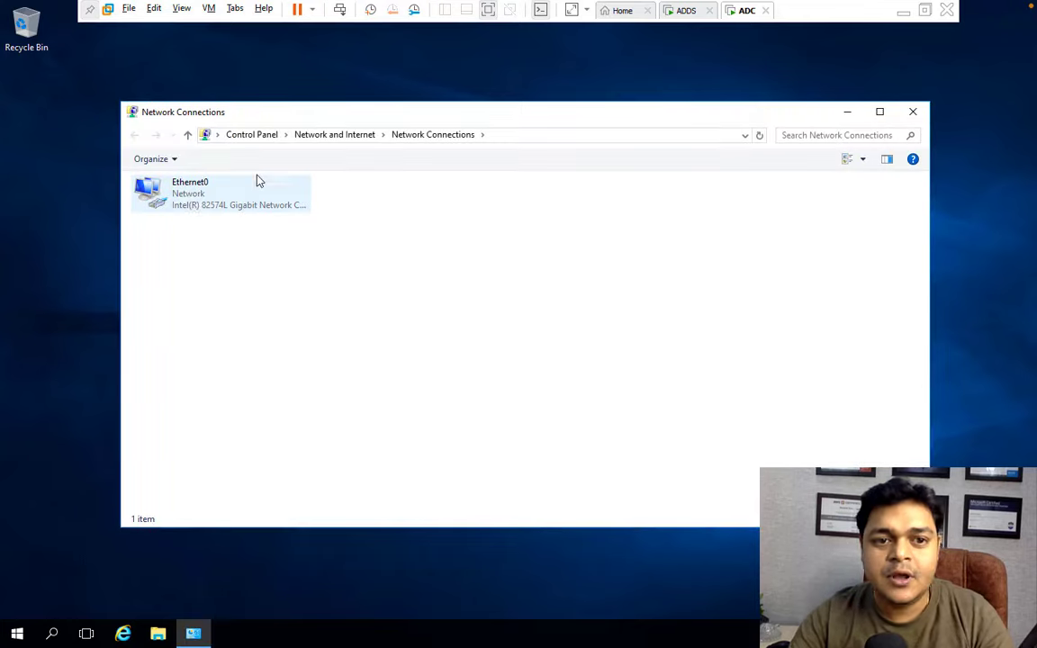
{"action": "right_click", "coordinate": [187, 197]}
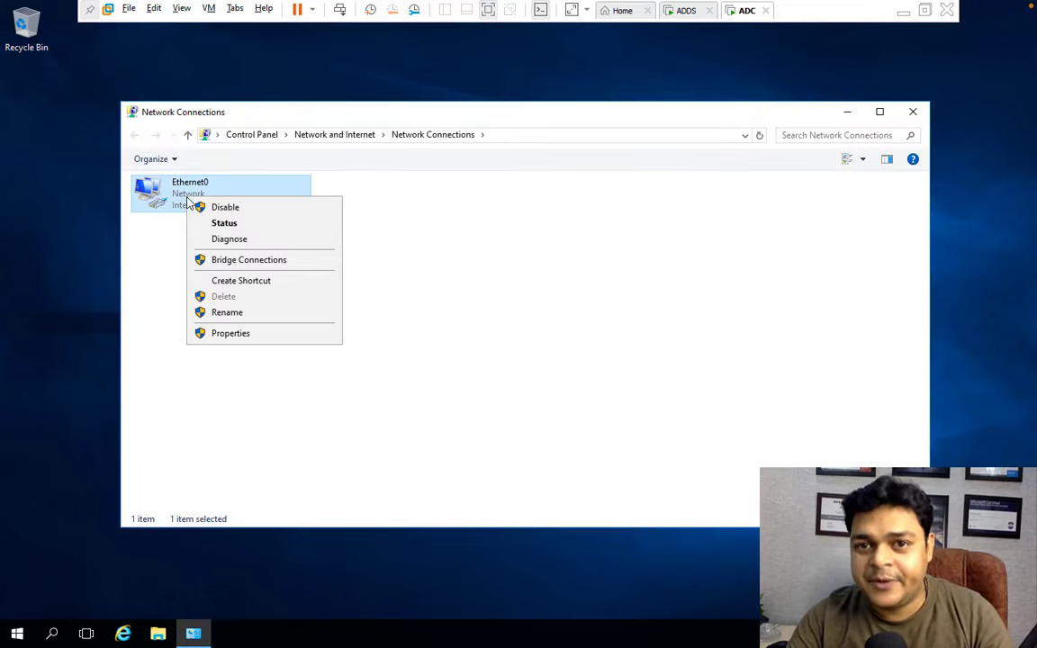
{"action": "left_click", "coordinate": [238, 334]}
{"action": "double_click", "coordinate": [279, 324]}
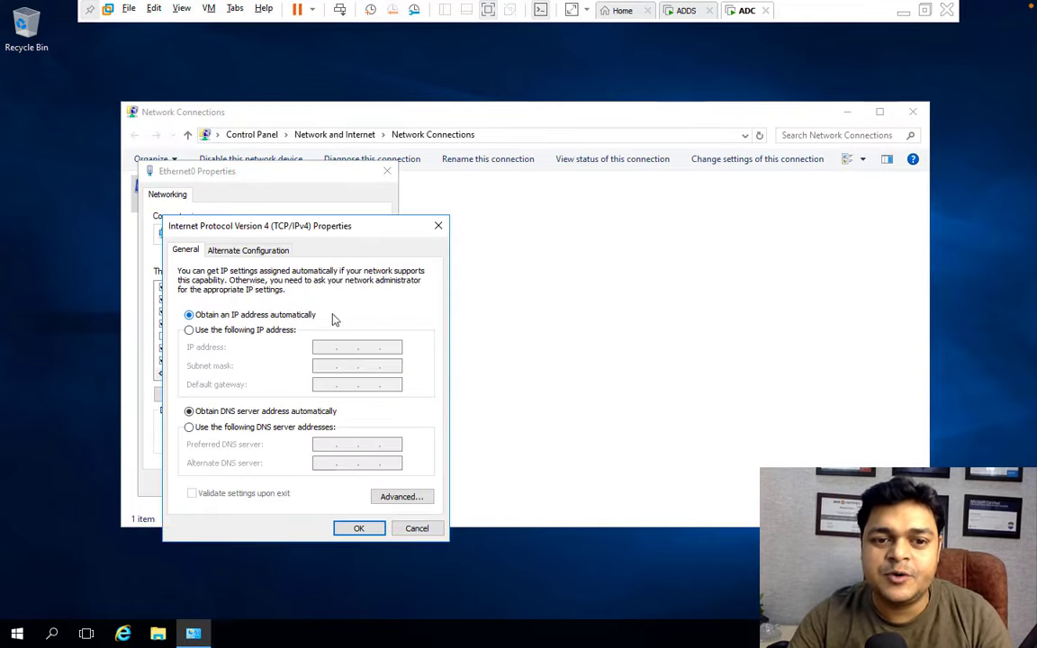
Set static IP 192.168.152.166, mask 255.255.255.0, gateway 192.168.152.2, DNS 192.168.152.165 and 8.8.8.8.
{"action": "left_click", "coordinate": [257, 331]}
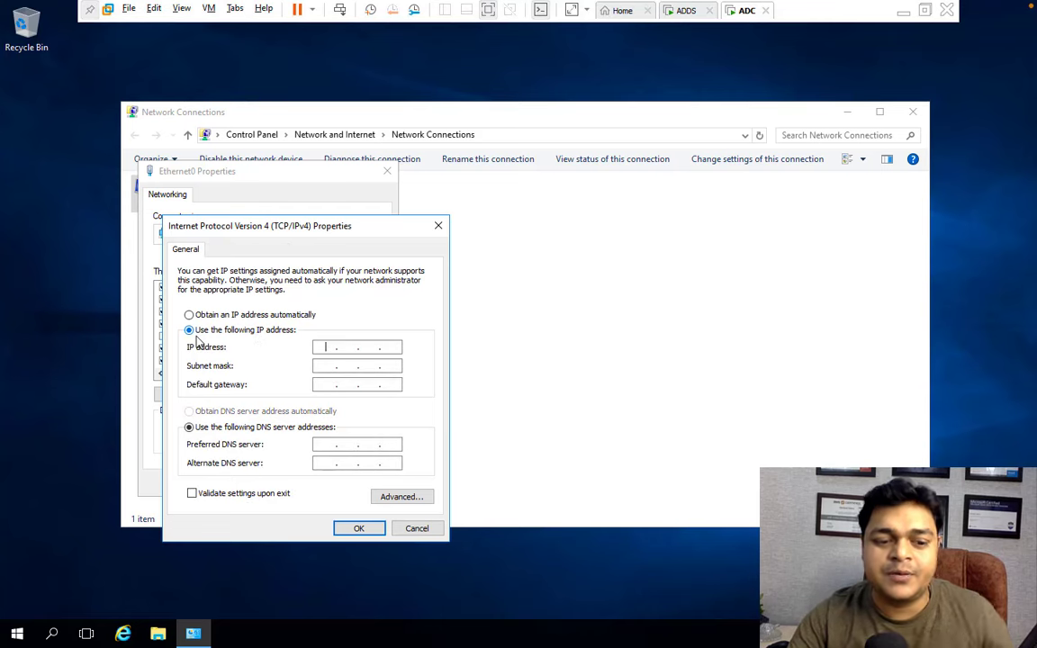
{"action": "type", "text": "192.168."}
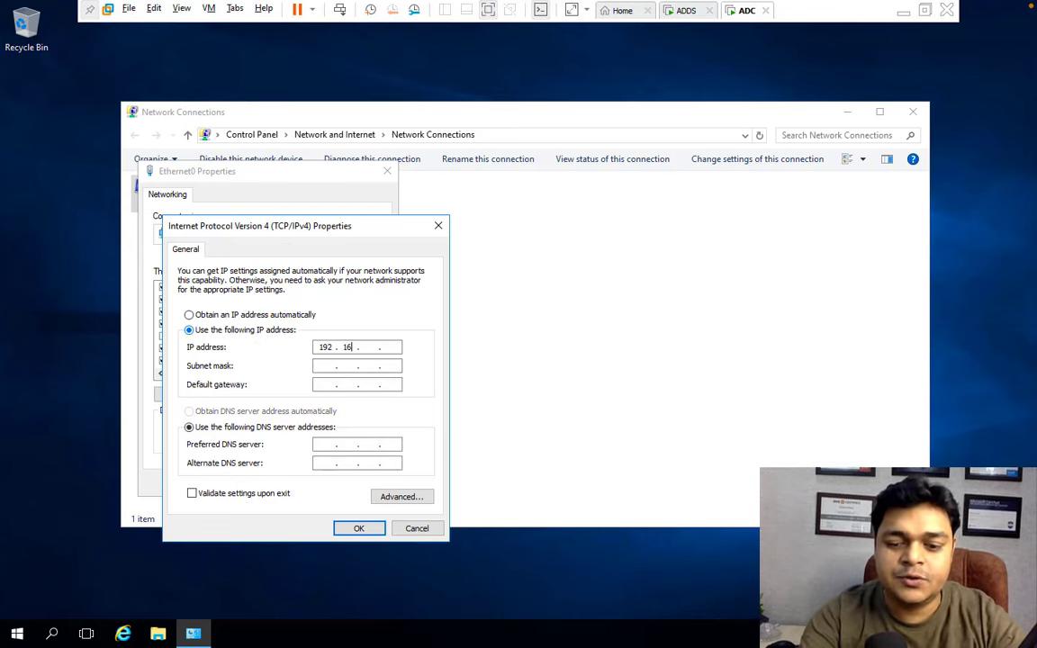
{"action": "key", "text": "BackSpace"}
{"action": "key", "text": "BackSpace"}
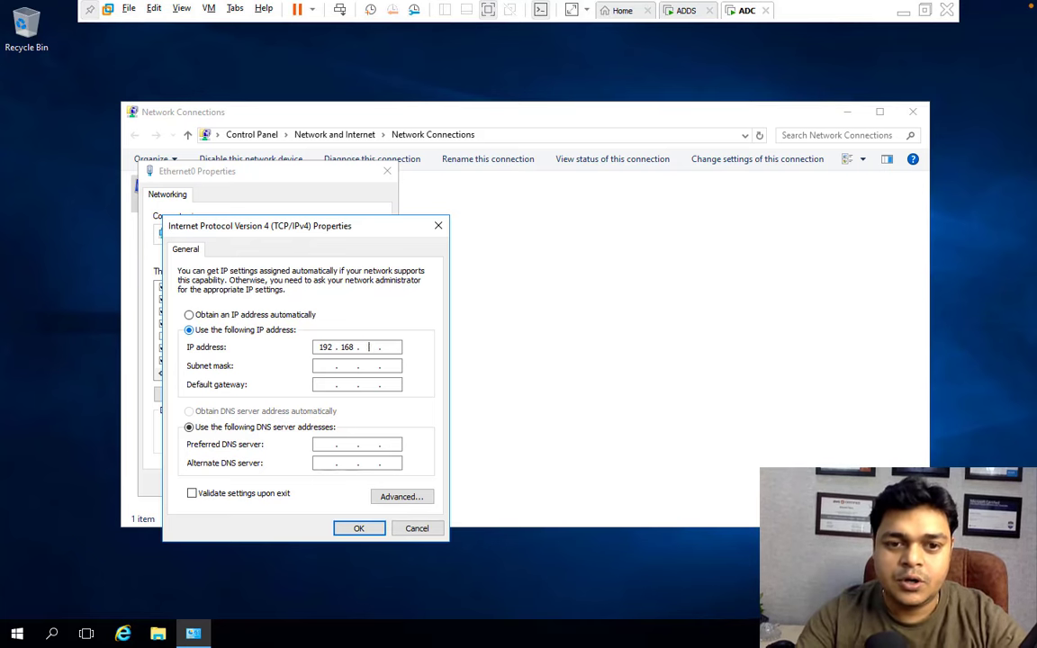
{"action": "type", "text": "152 . "}
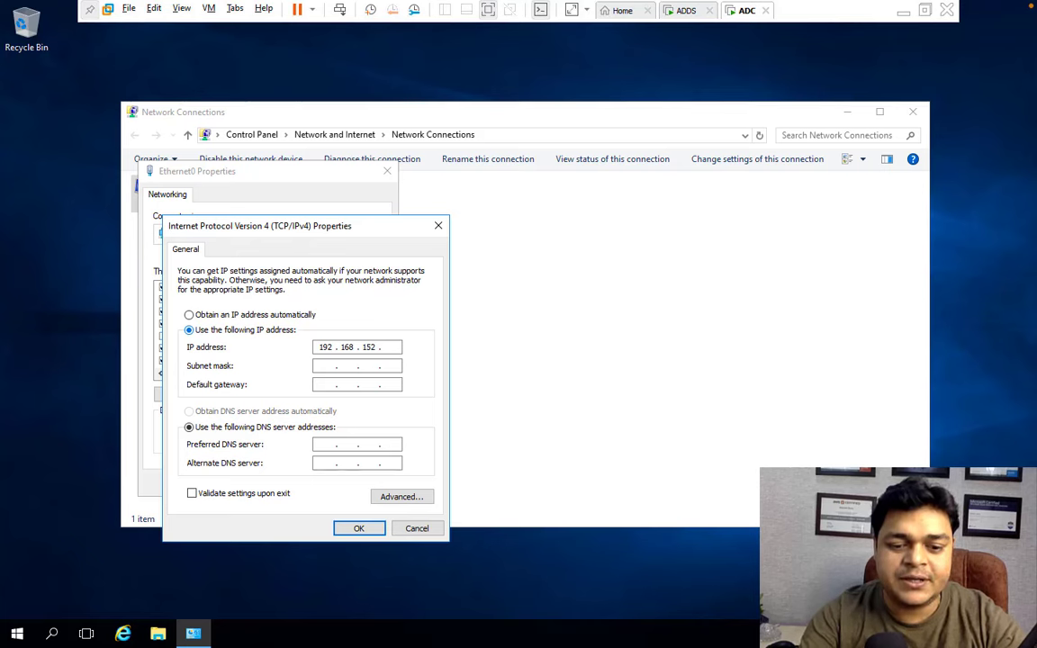
{"action": "type", "text": "166"}
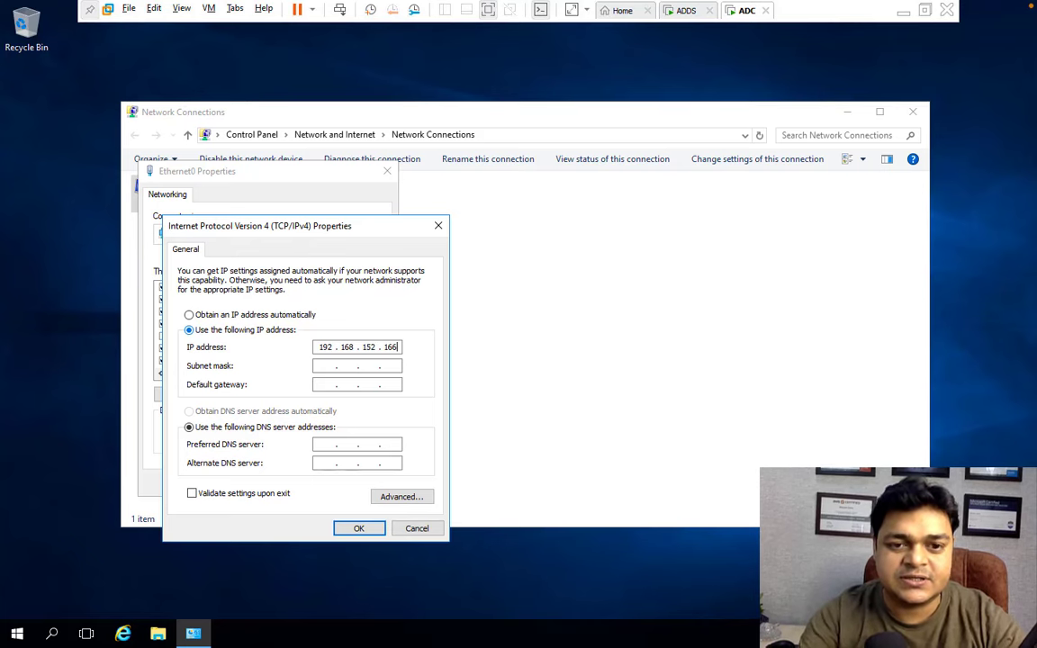
{"action": "key", "text": "Tab"}
{"action": "key", "text": "Tab"}
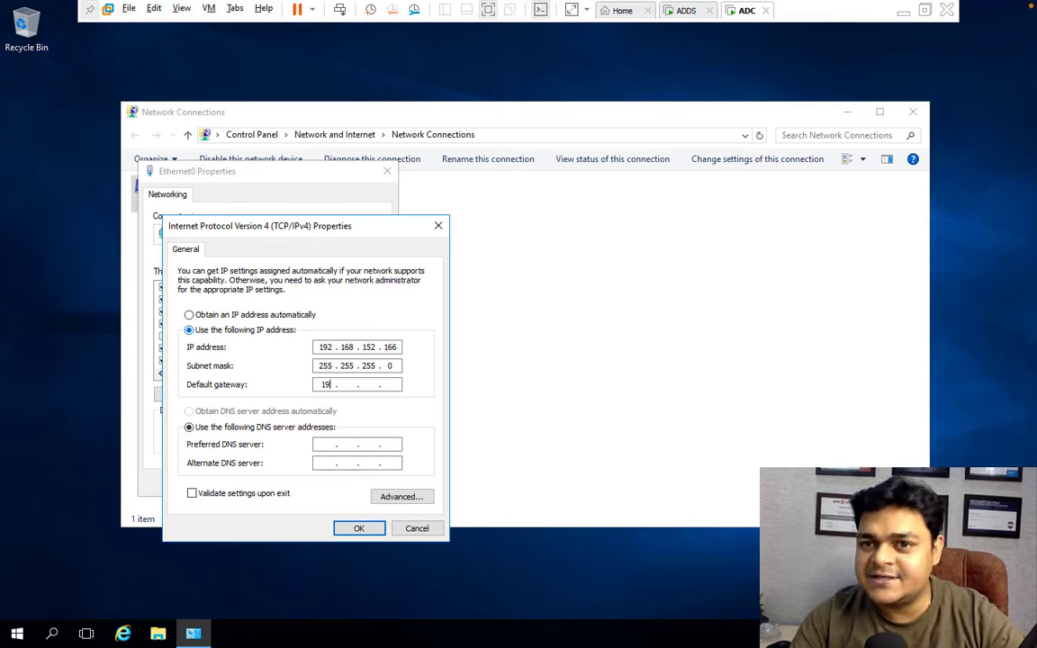
{"action": "type", "text": "192 . 168 . "}
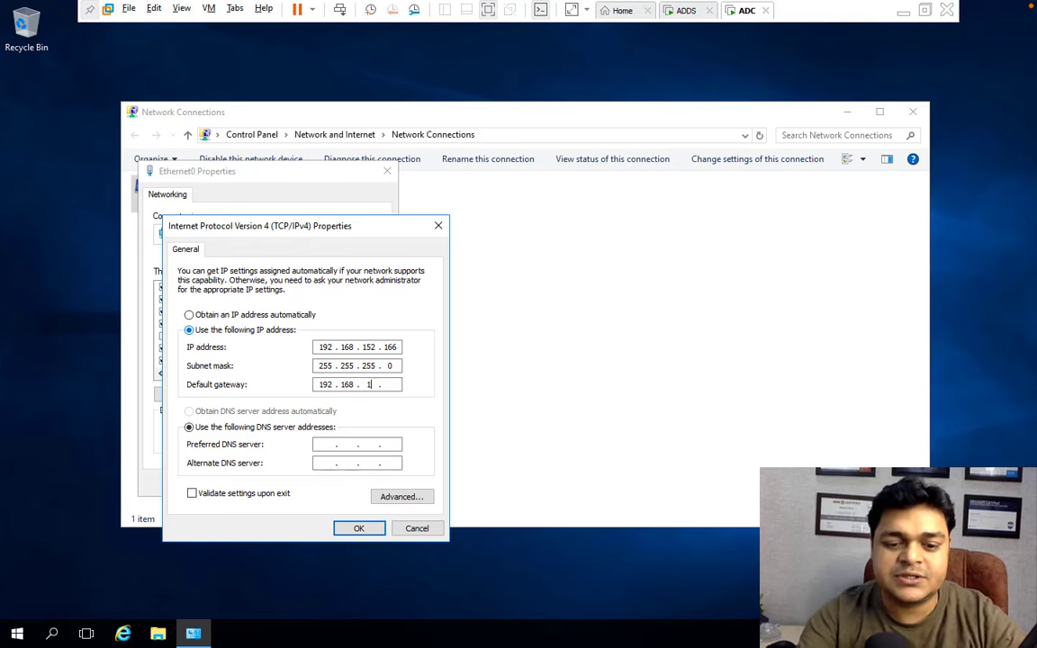
{"action": "type", "text": "152"}
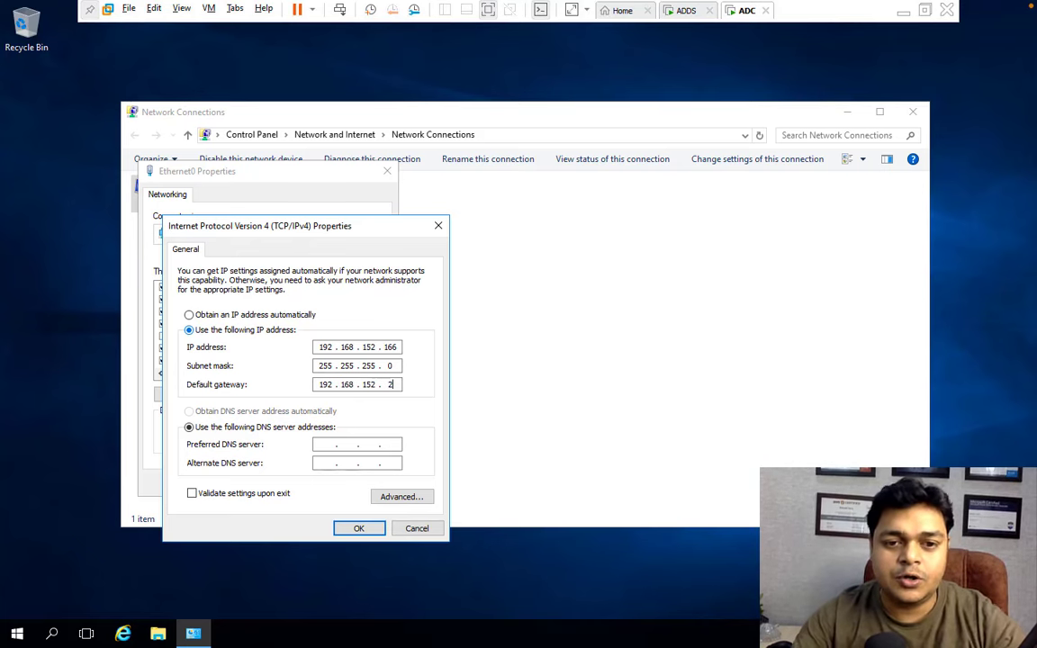
{"action": "key", "text": "Tab"}
{"action": "key", "text": "Tab"}
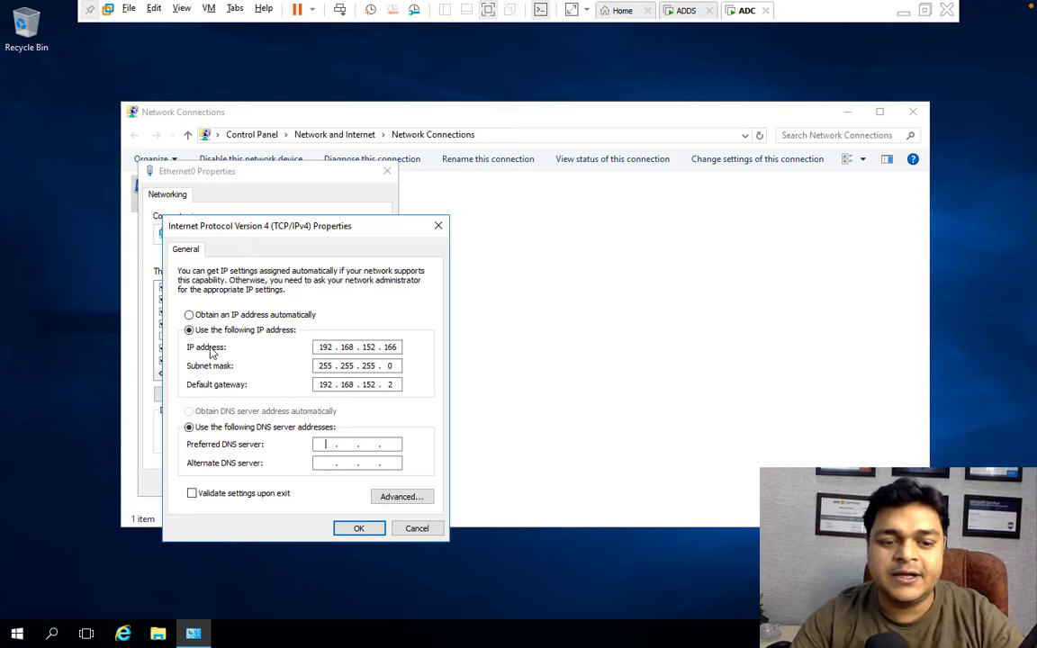
{"action": "type", "text": "192."}
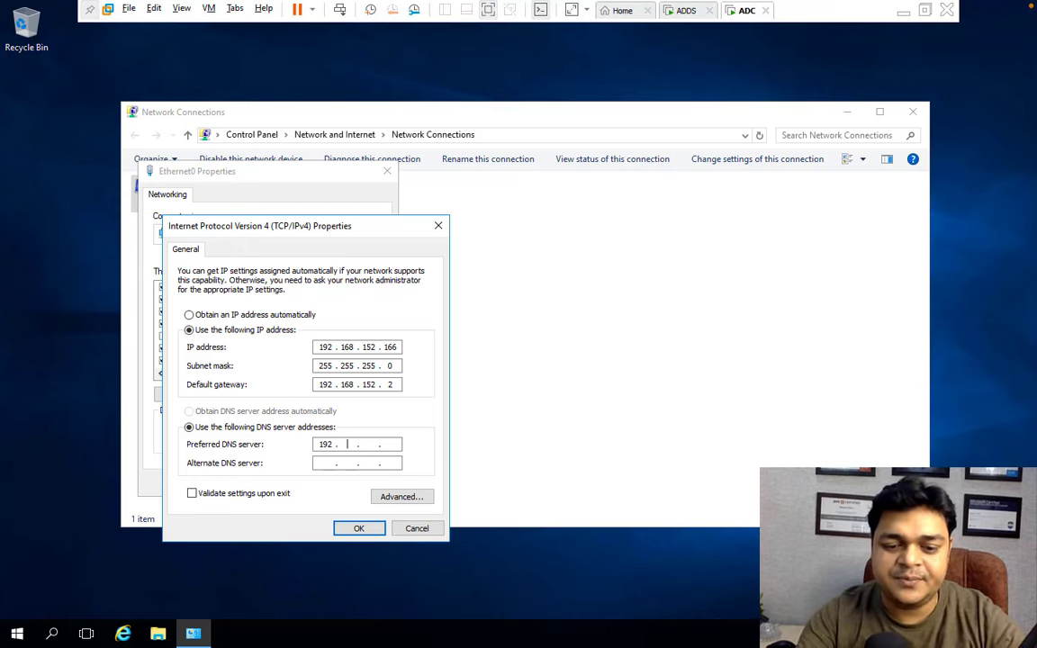
{"action": "type", "text": "168.152."}
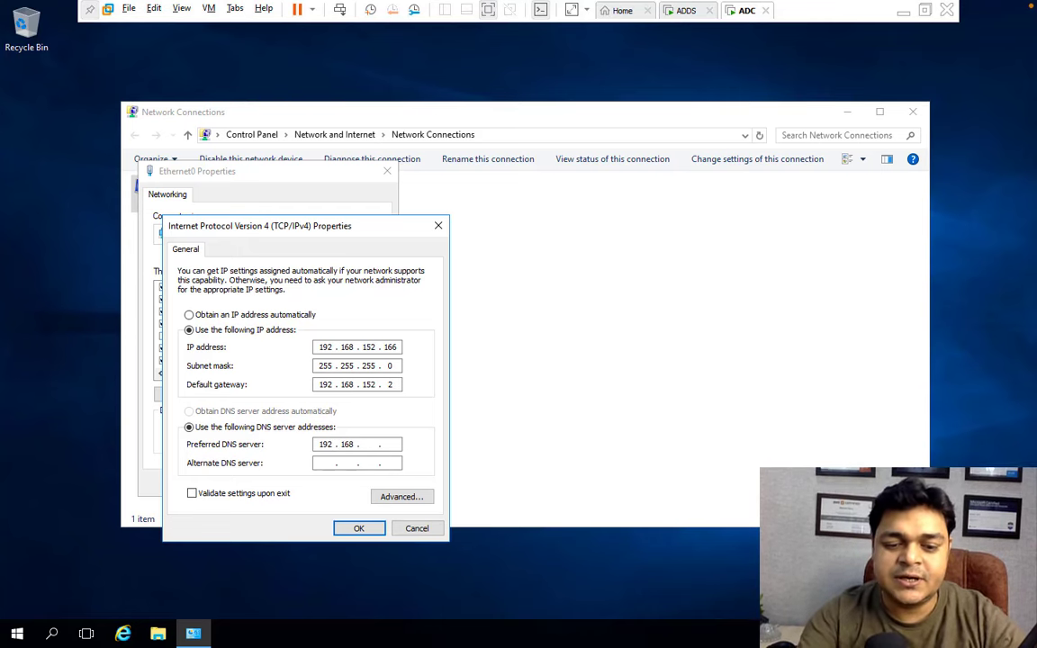
{"action": "type", "text": "1"}
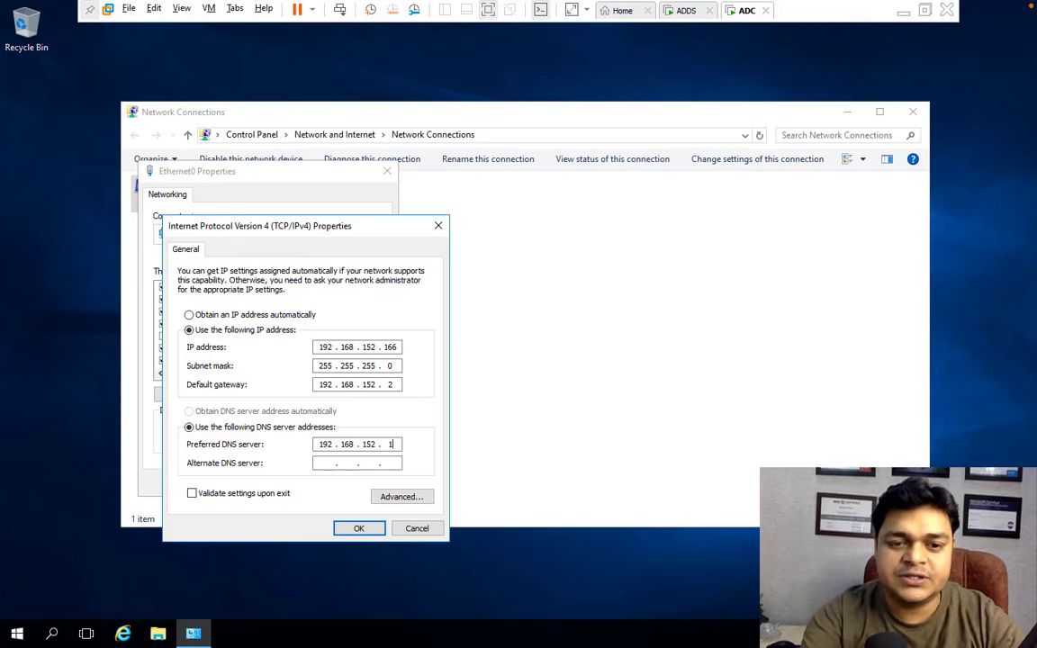
{"action": "type", "text": "65"}
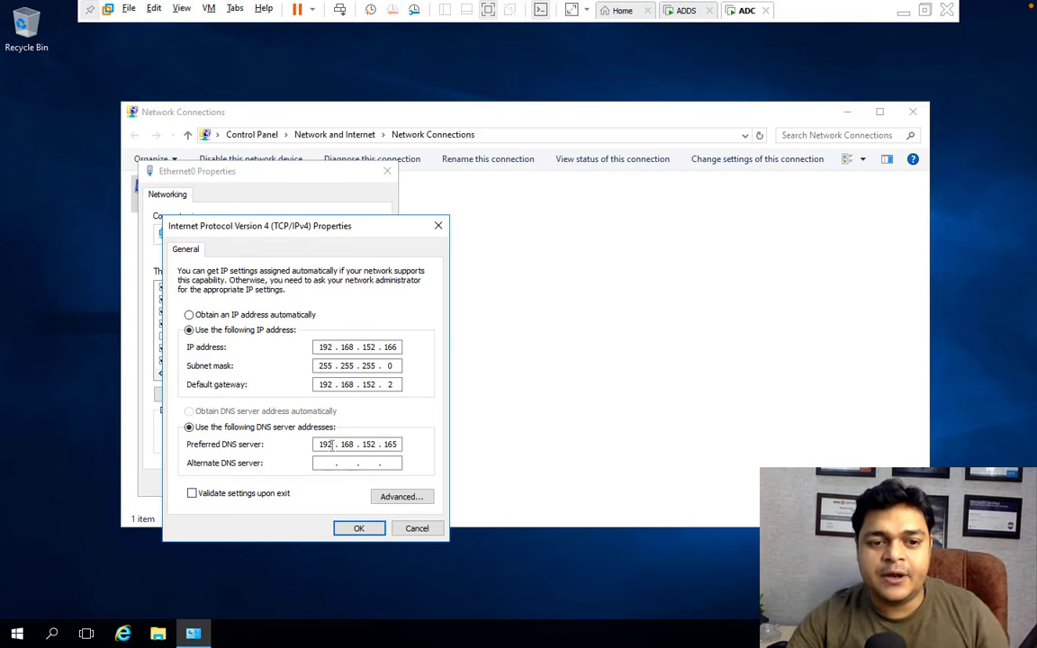
{"action": "left_click", "coordinate": [324, 463]}
{"action": "type", "text": "8.8.8.8"}
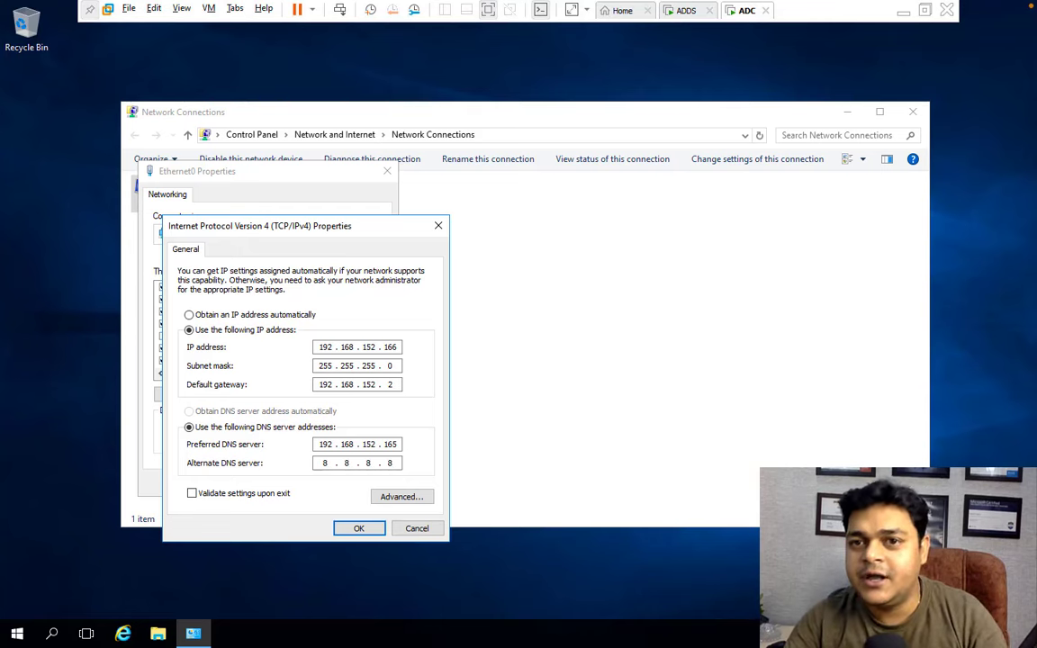
{"action": "left_click", "coordinate": [359, 531]}
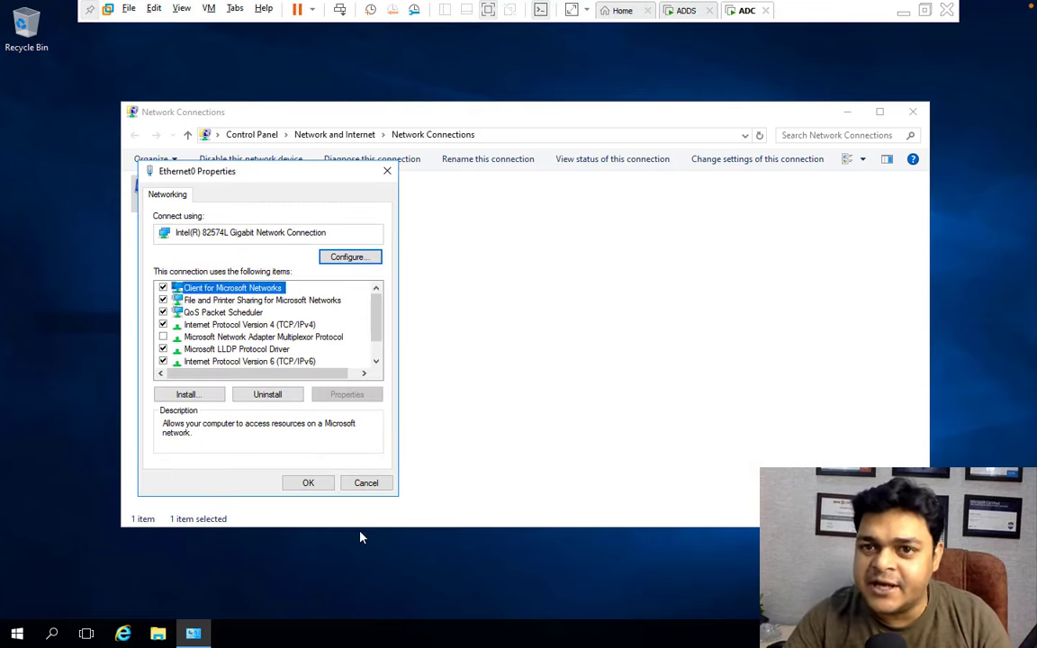
{"action": "left_click", "coordinate": [321, 482]}
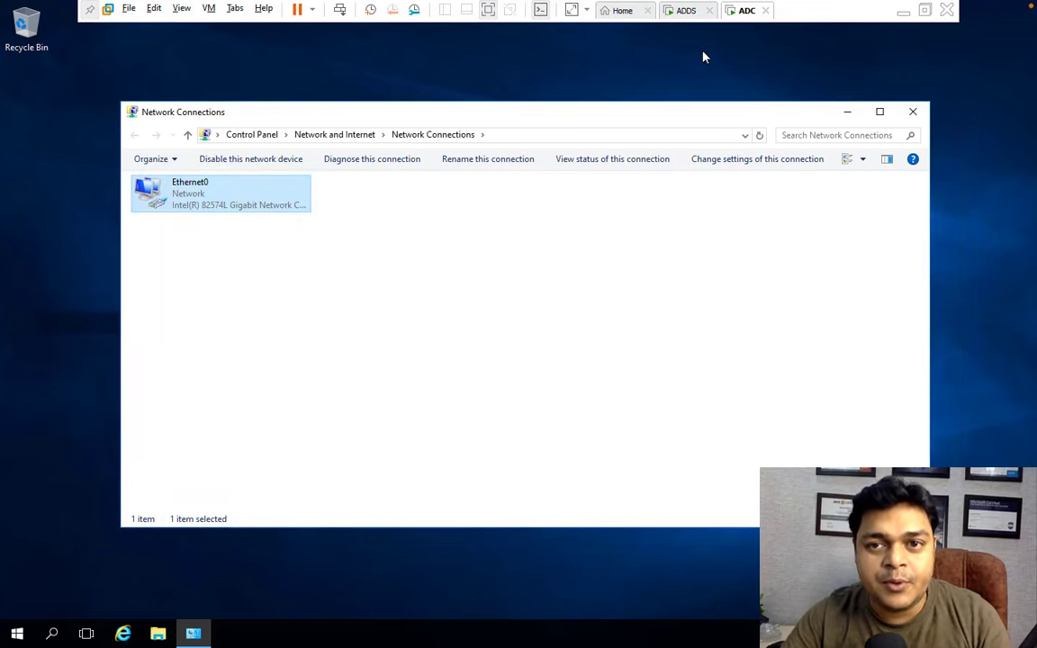
{"action": "right_click", "coordinate": [689, 13]}
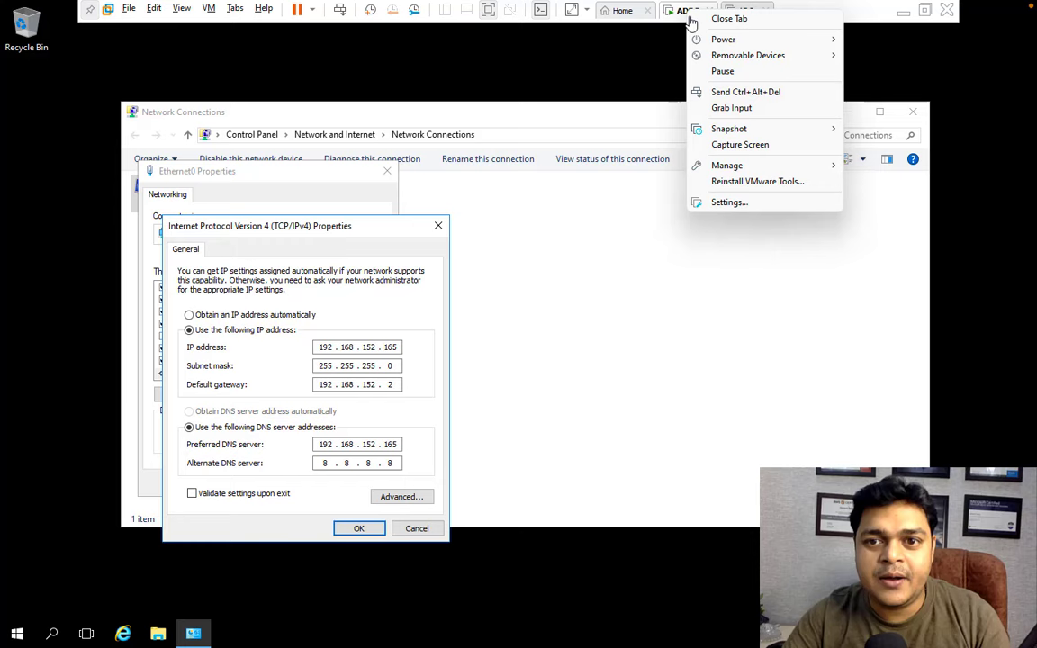
Check the ADDS VM's network adapter is set to NAT, then open and close ADC's settings.
{"action": "left_click", "coordinate": [729, 203]}
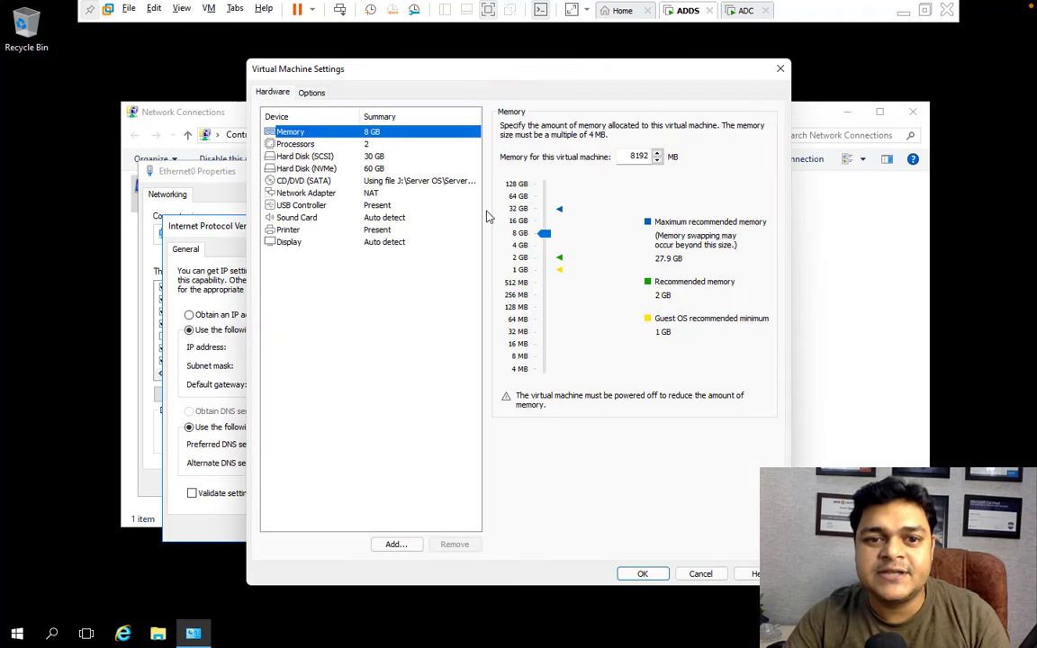
{"action": "left_click", "coordinate": [387, 194]}
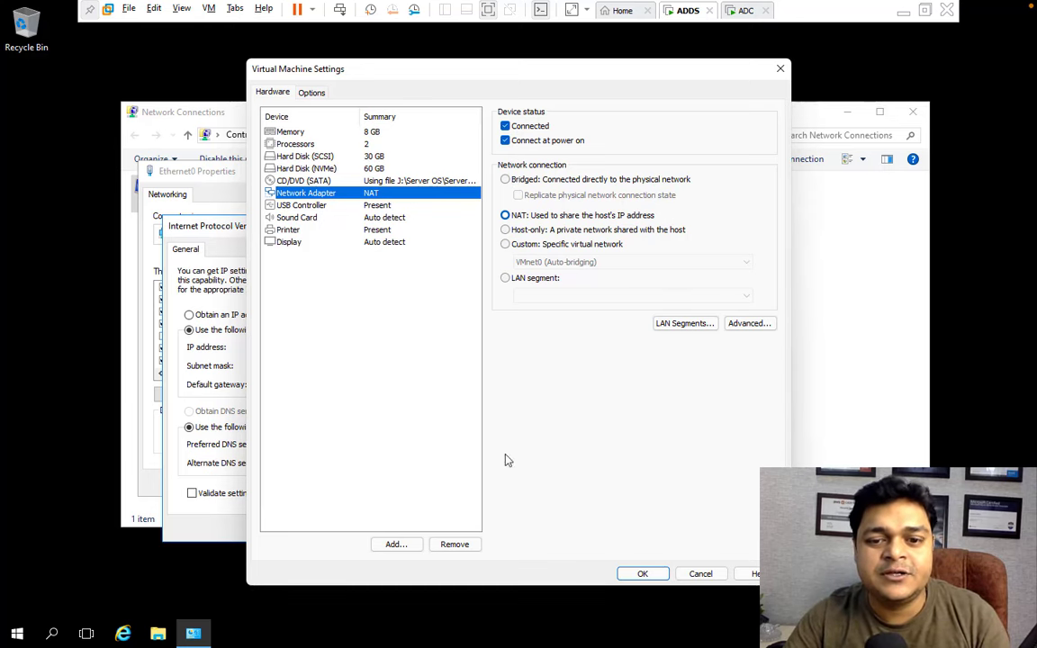
{"action": "left_click", "coordinate": [642, 573]}
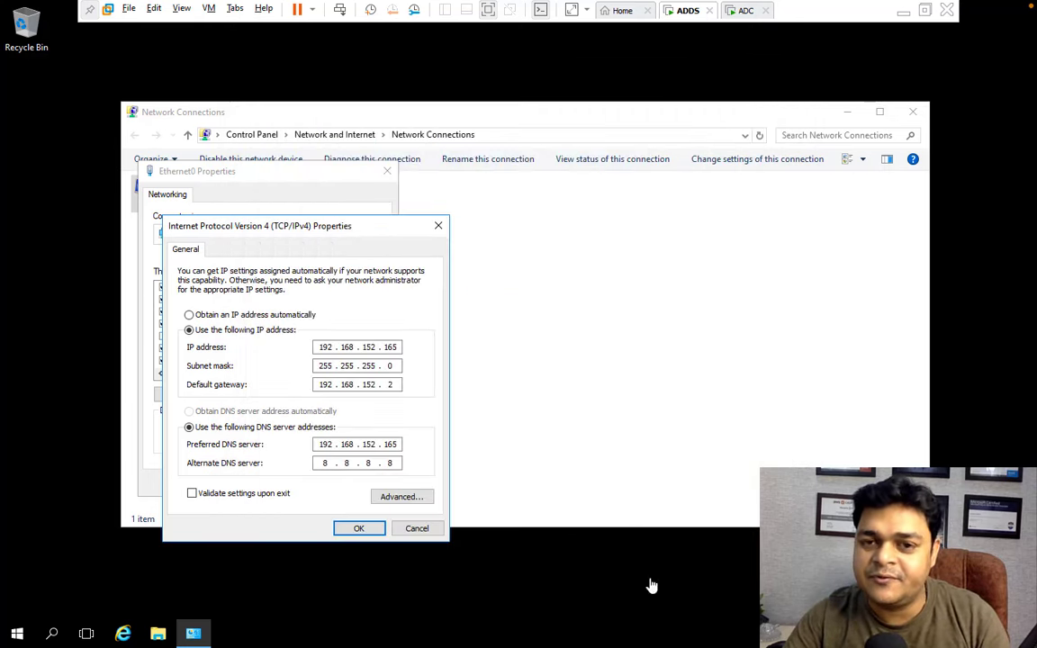
{"action": "right_click", "coordinate": [745, 16]}
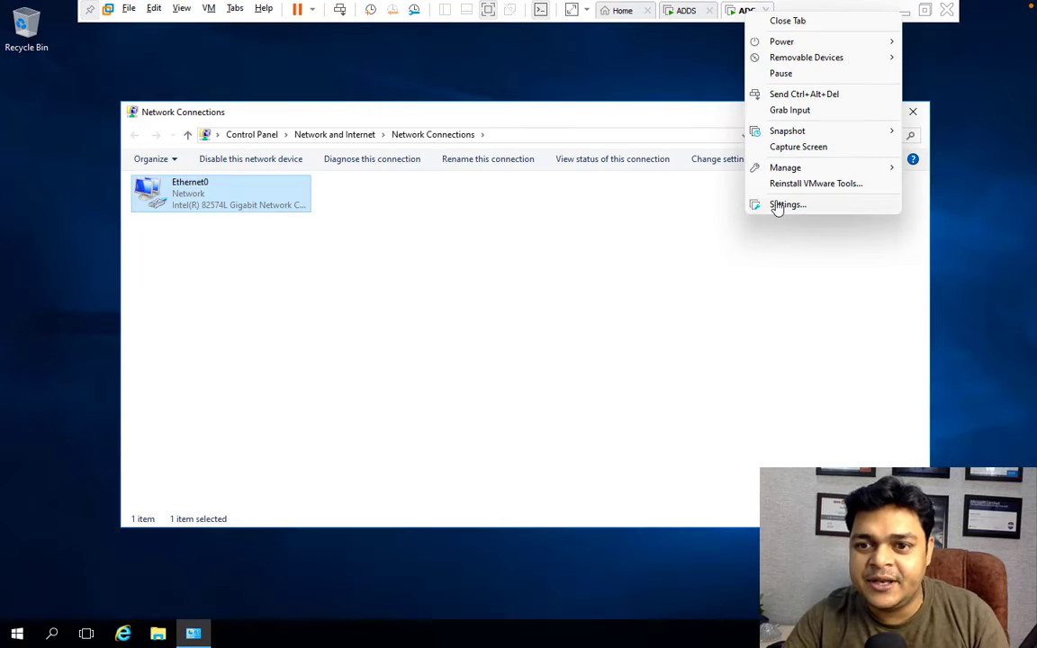
{"action": "left_click", "coordinate": [779, 204]}
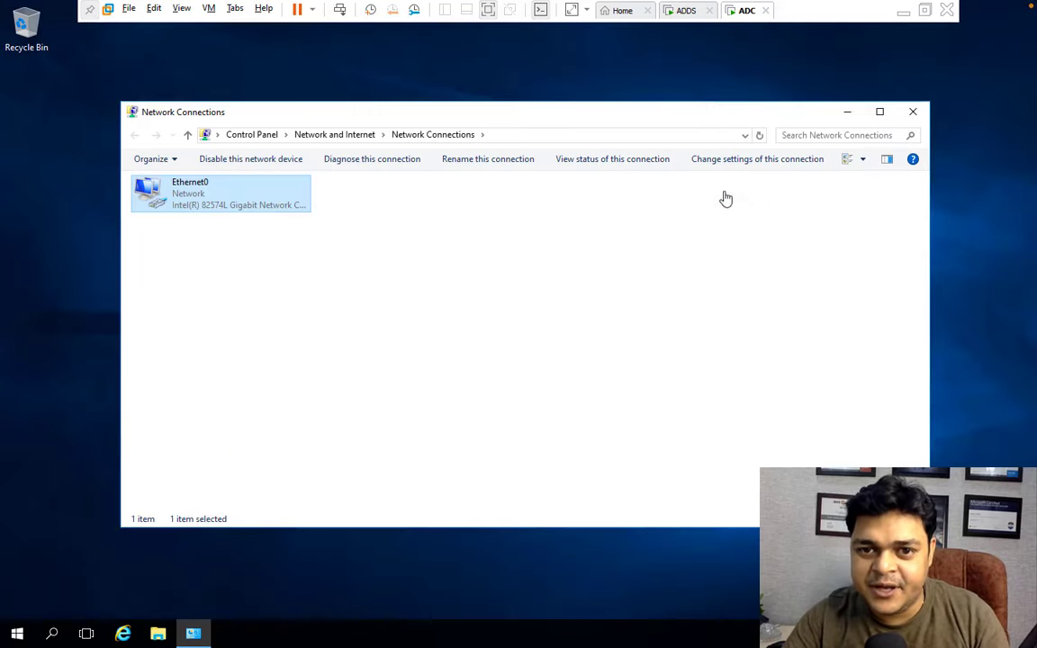
{"action": "left_click", "coordinate": [780, 69]}
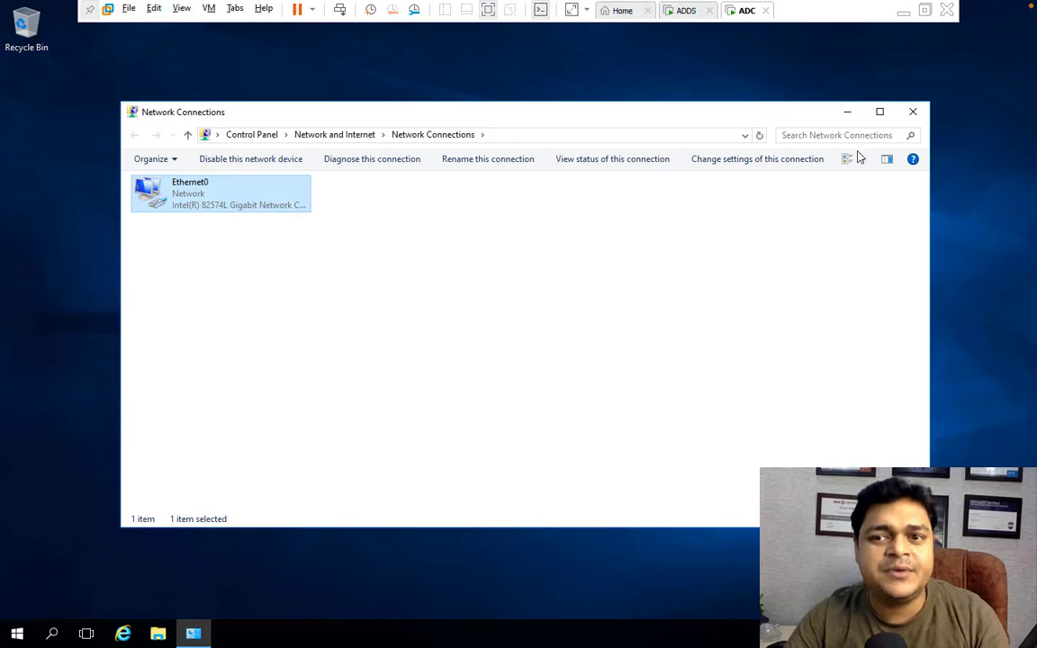
Close Network Connections and open the Windows Firewall control panel with firewall.cpl.
{"action": "left_click", "coordinate": [913, 111]}
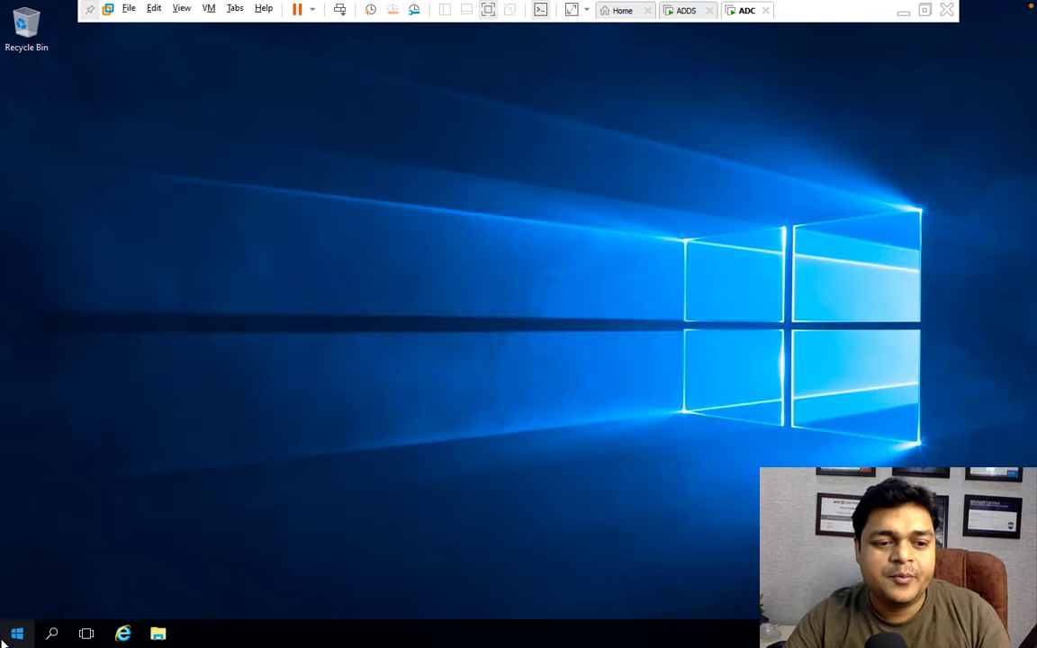
{"action": "right_click", "coordinate": [14, 639]}
{"action": "left_click", "coordinate": [56, 567]}
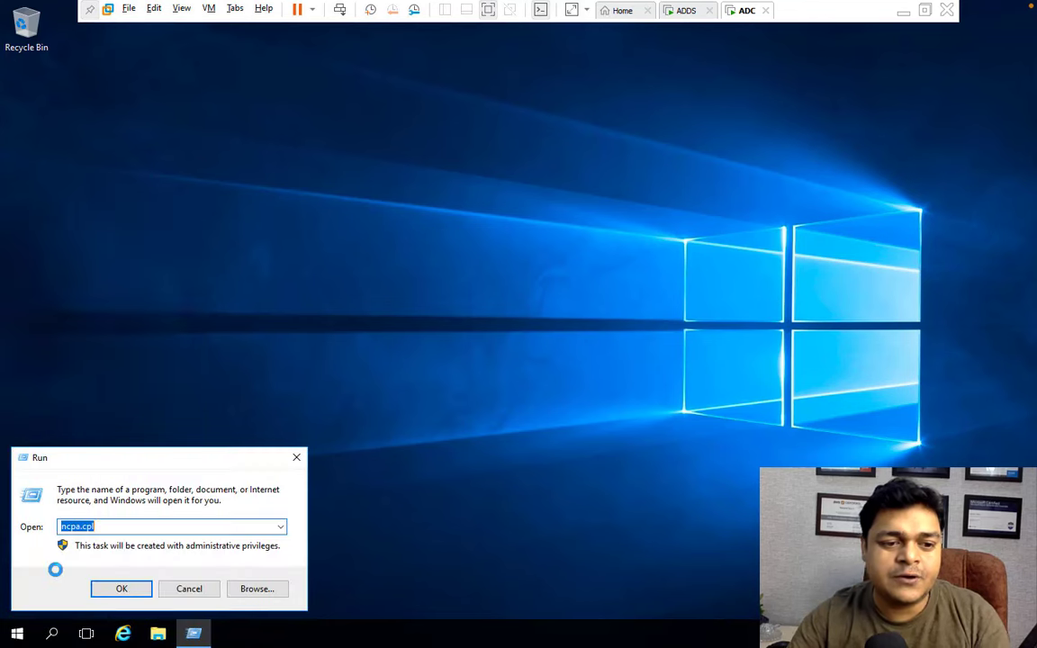
{"action": "type", "text": "forewa"}
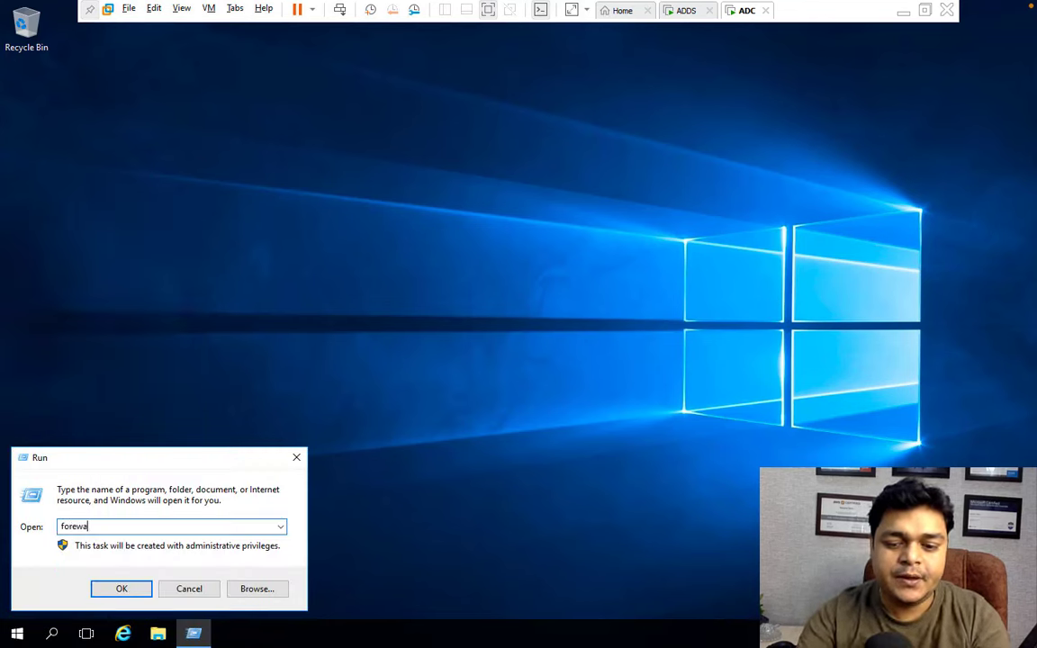
{"action": "type", "text": "ll.cpl"}
{"action": "key", "text": "Return"}
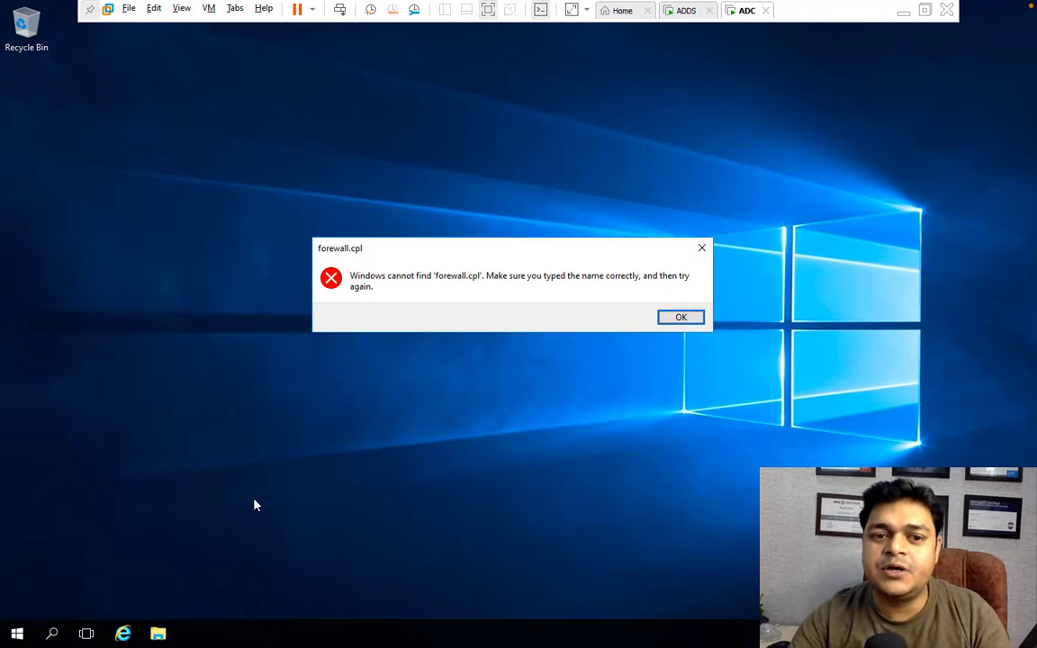
{"action": "key", "text": "Return"}
{"action": "type", "text": "f"}
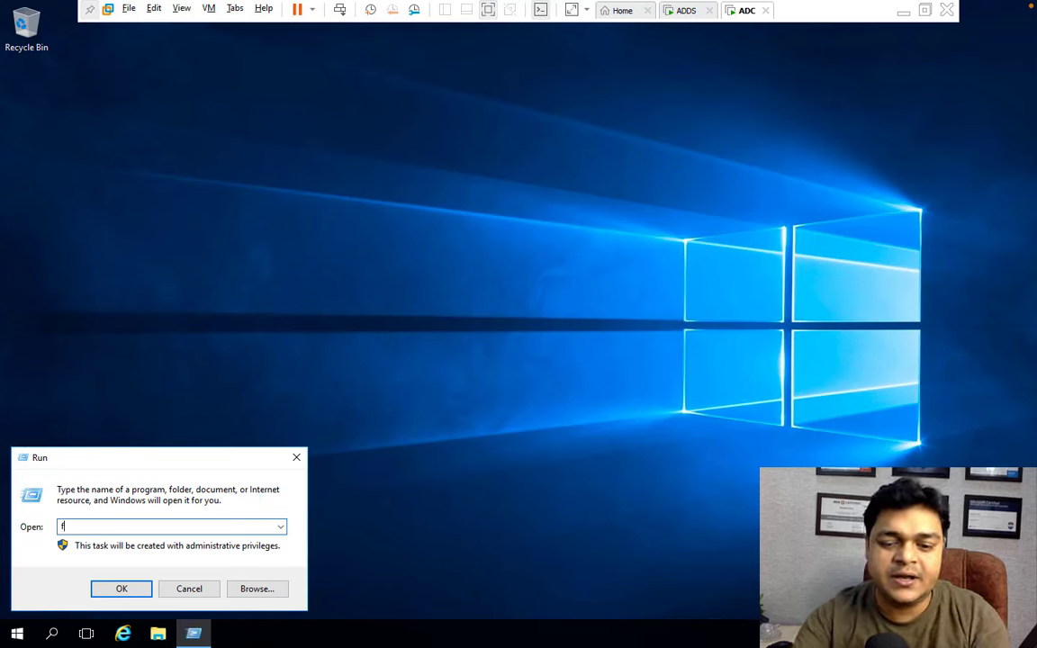
{"action": "type", "text": "irewa"}
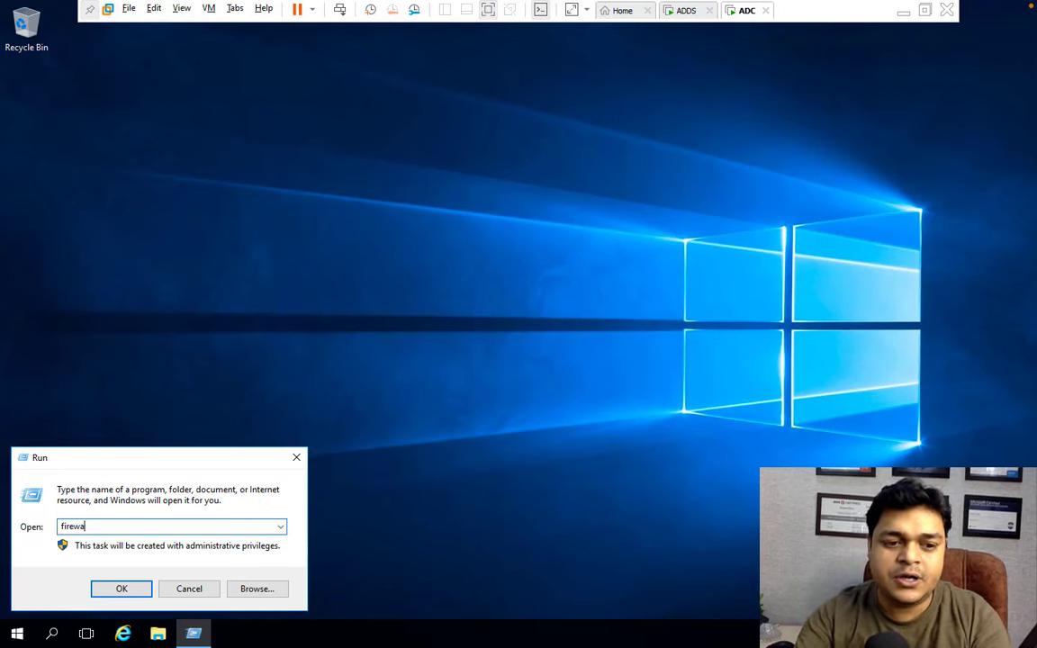
{"action": "type", "text": "ll.cpl"}
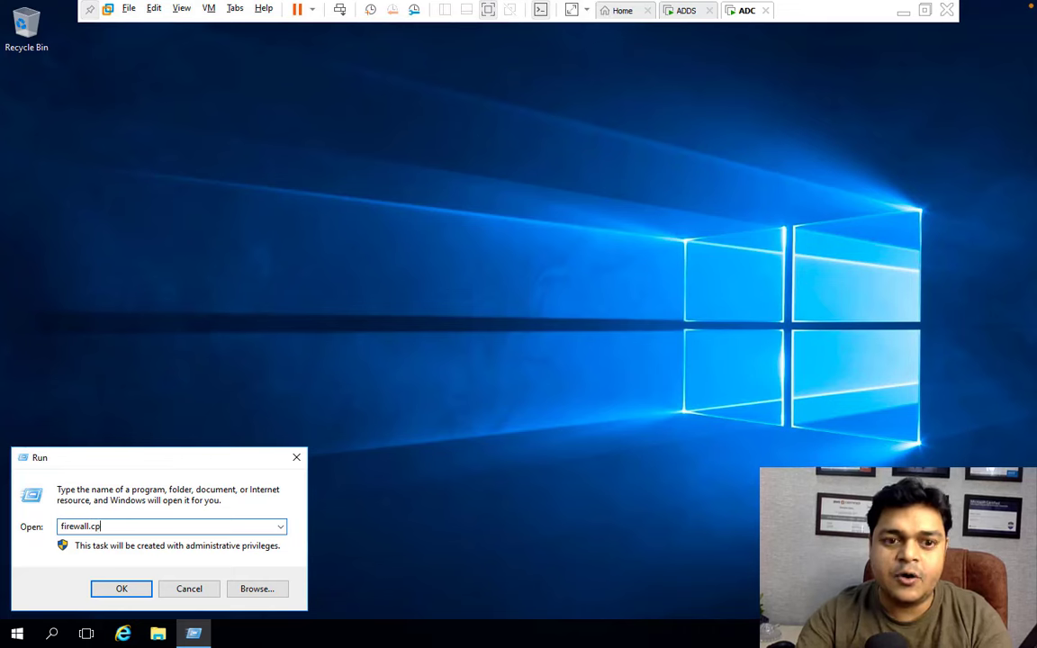
{"action": "key", "text": "Return"}
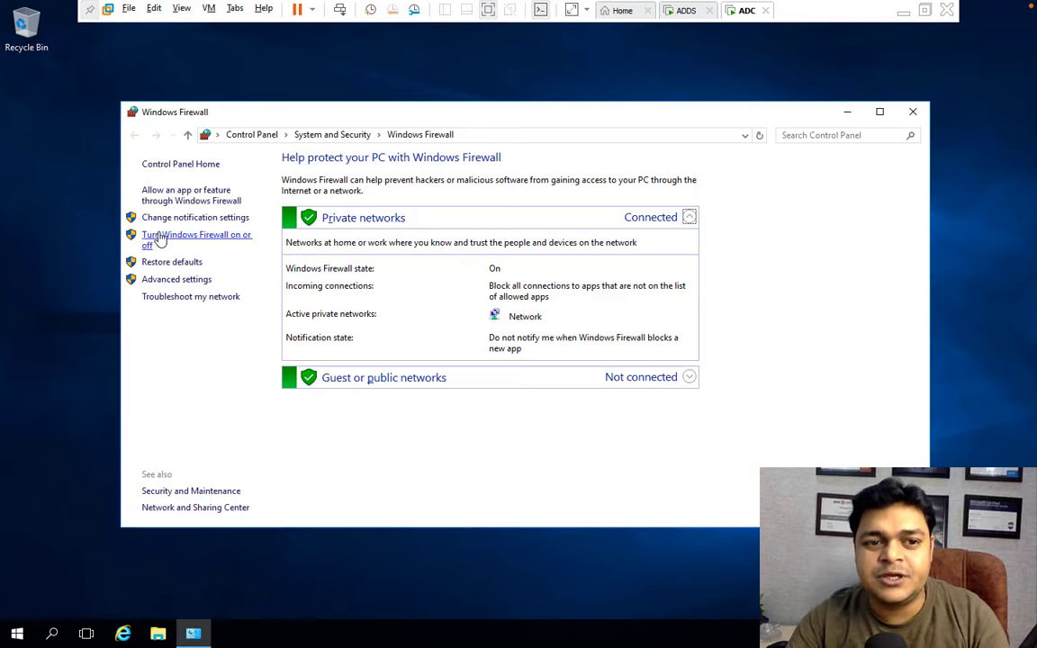
Turn off Windows Firewall for private and public networks and close the window.
{"action": "left_click", "coordinate": [146, 236]}
{"action": "left_click", "coordinate": [371, 270]}
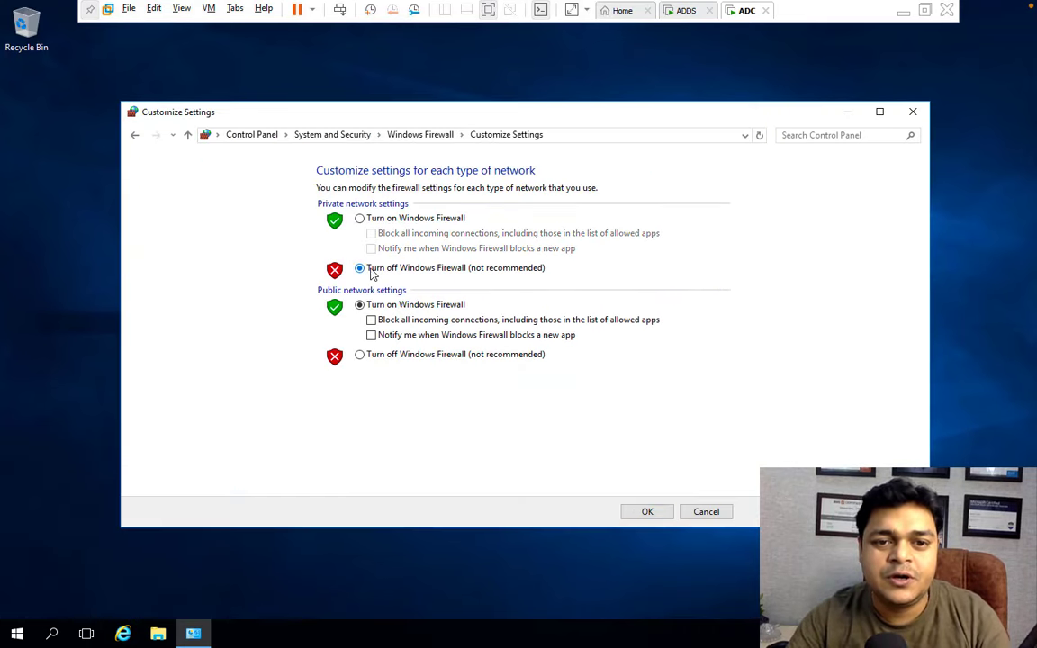
{"action": "left_click", "coordinate": [364, 354]}
{"action": "left_click", "coordinate": [647, 512]}
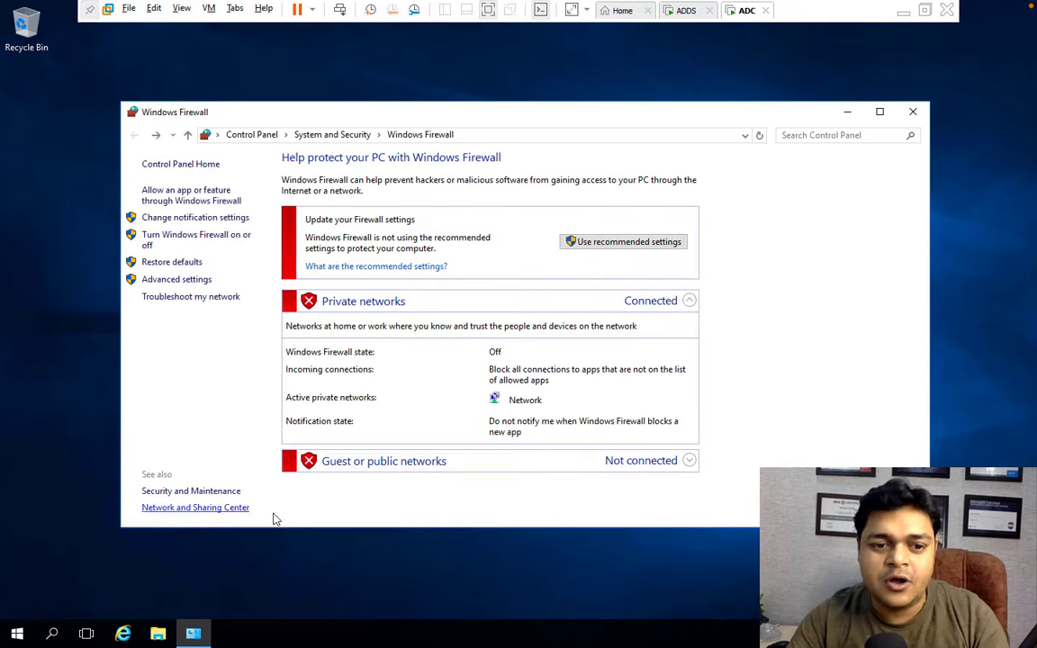
{"action": "left_click", "coordinate": [913, 111]}
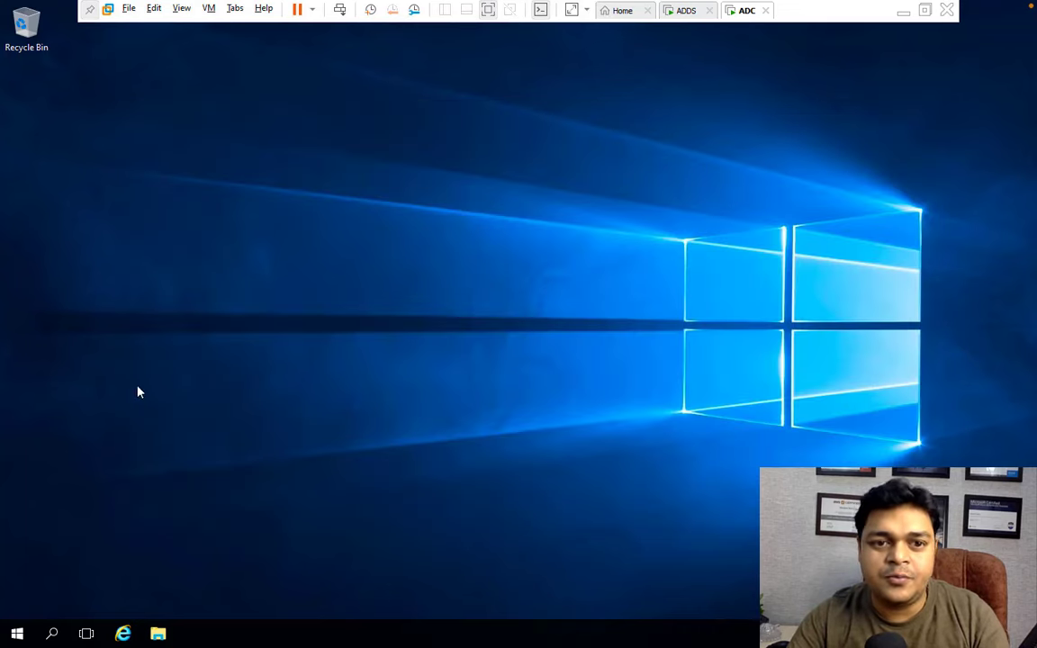
From an ADC command prompt, ping the ADDS server at 192.168.152.165.
{"action": "right_click", "coordinate": [18, 633]}
{"action": "left_click", "coordinate": [53, 558]}
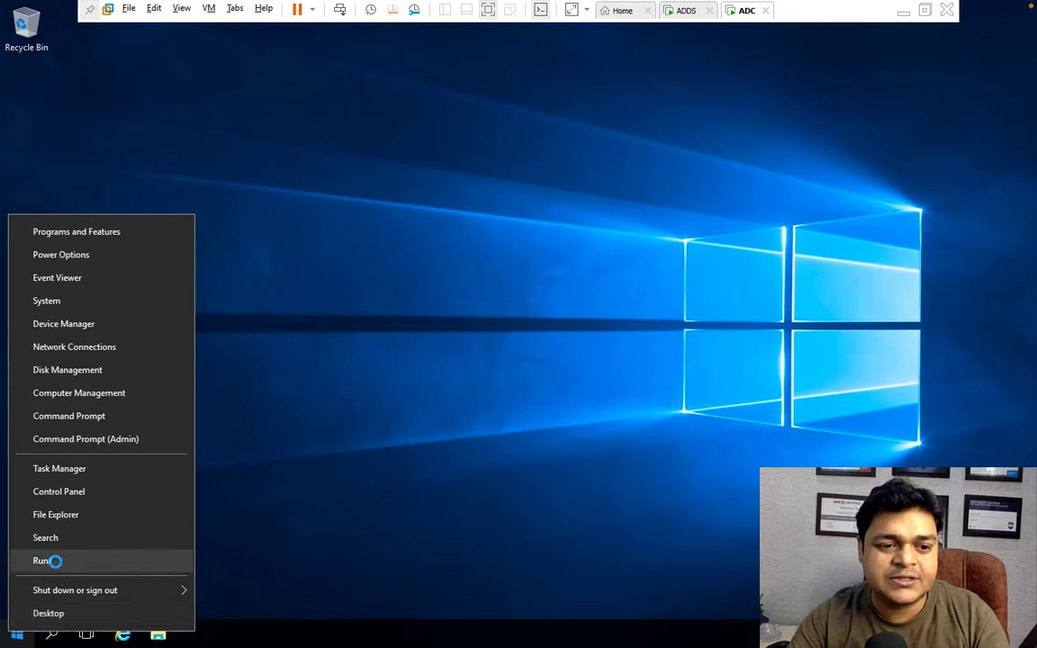
{"action": "type", "text": "cmd"}
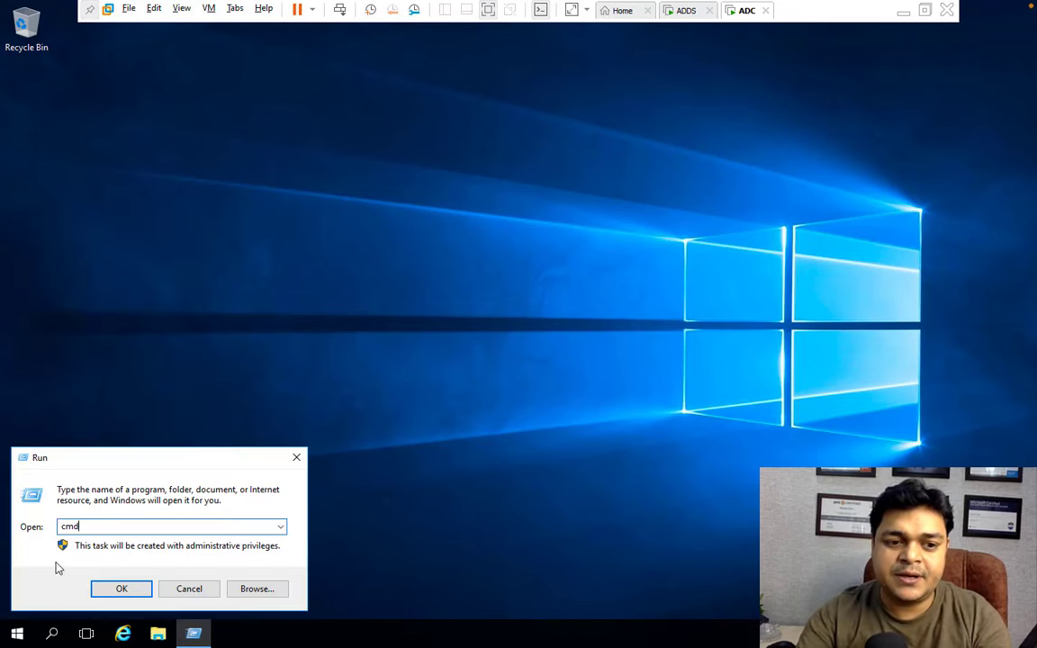
{"action": "key", "text": "Return"}
{"action": "type", "text": "ping 1"}
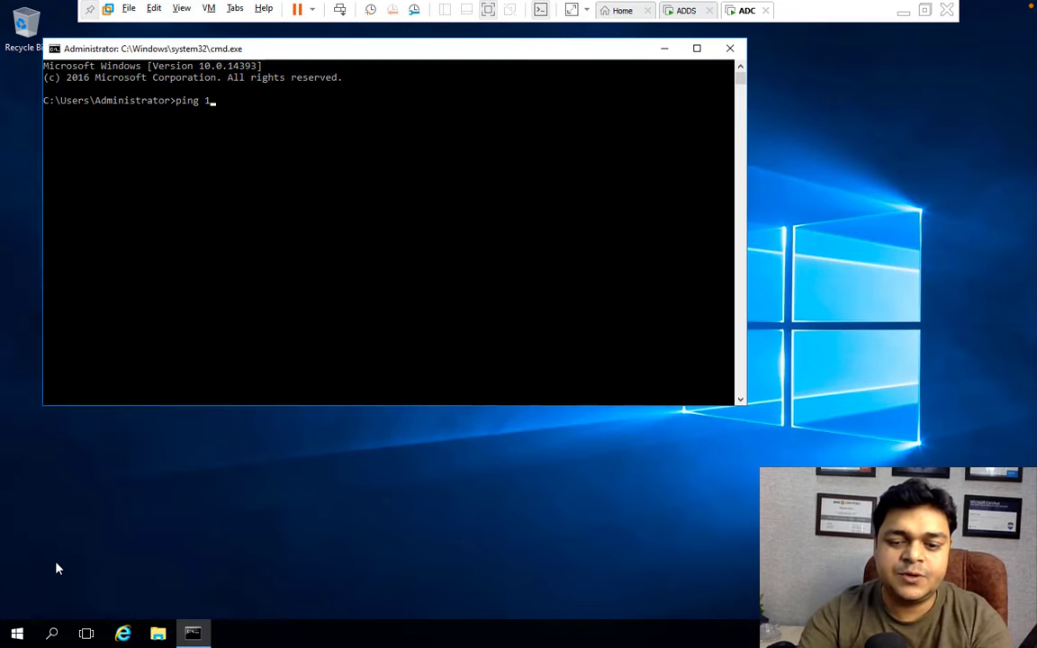
{"action": "type", "text": "92.15"}
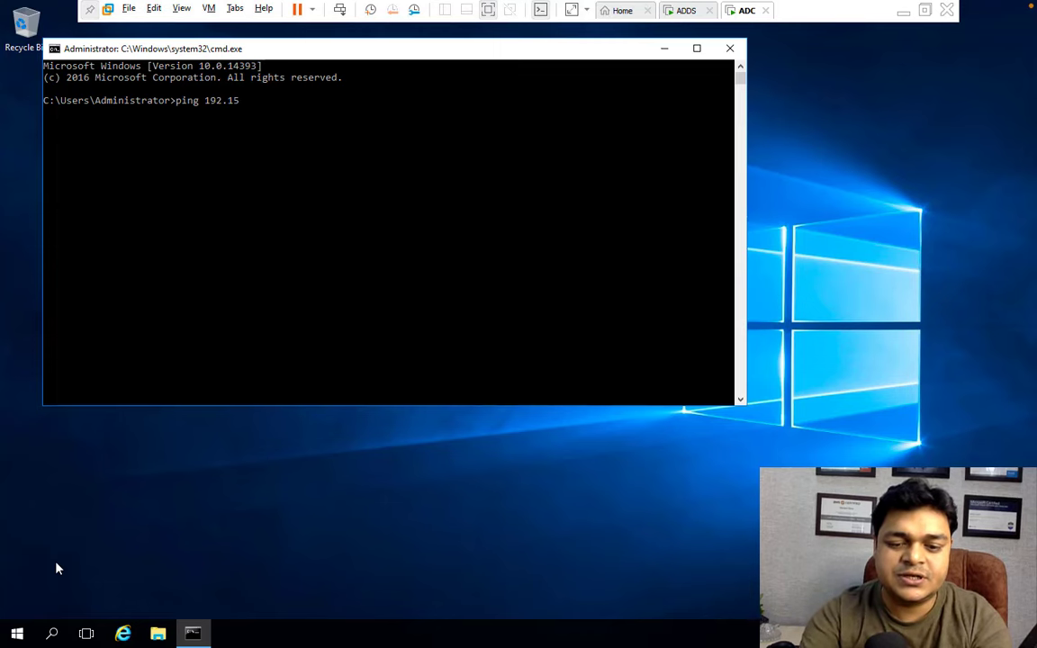
{"action": "key", "text": "BackSpace"}
{"action": "type", "text": "68."}
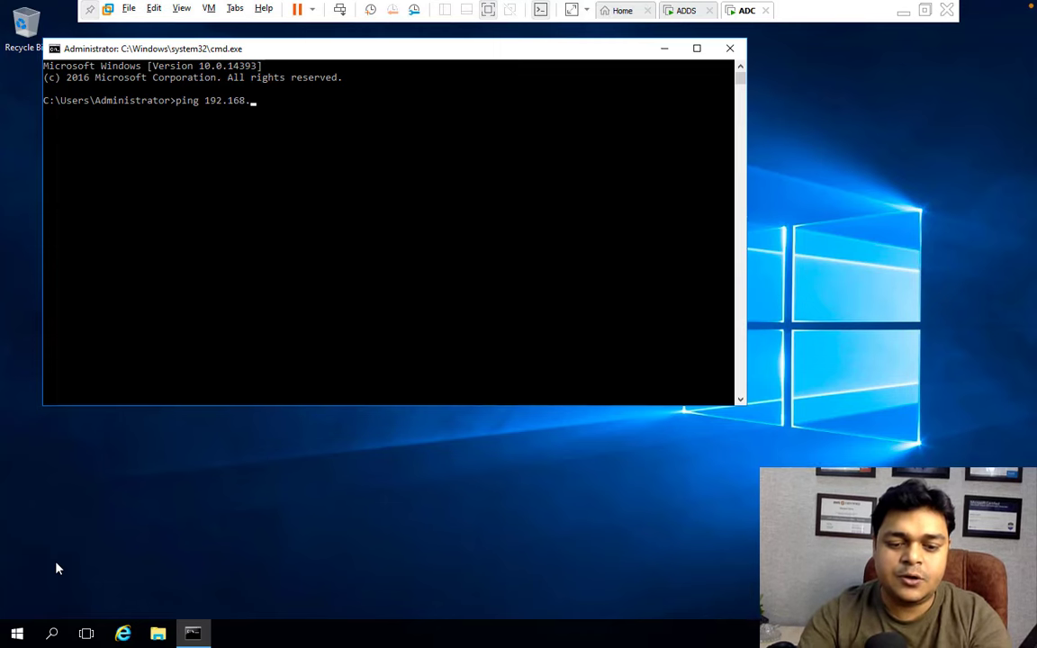
{"action": "type", "text": "152."}
{"action": "type", "text": "165"}
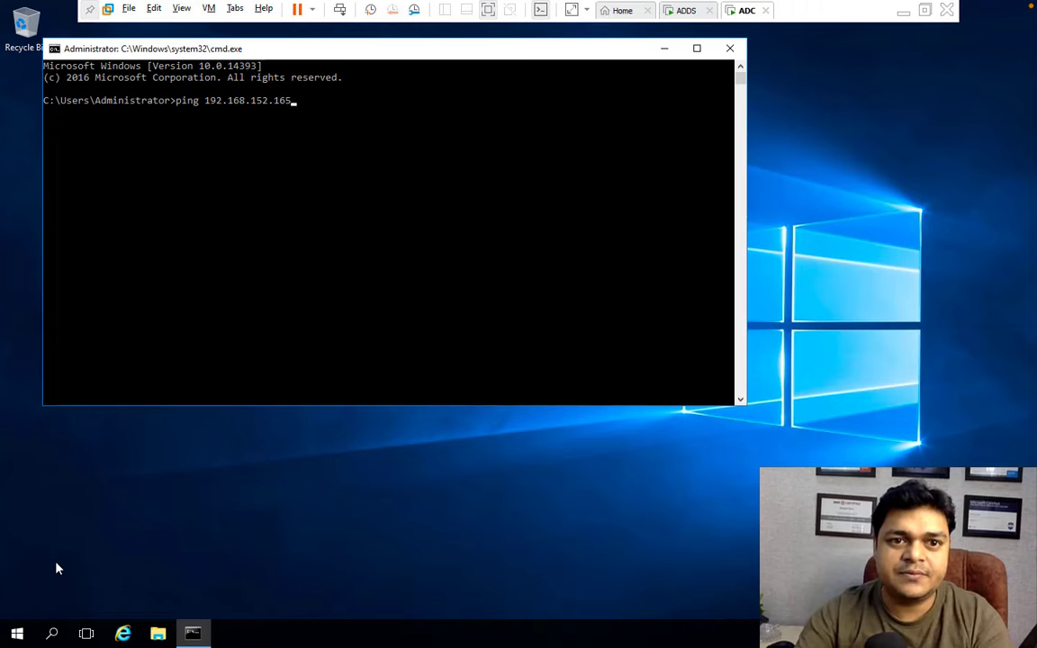
{"action": "key", "text": "Return"}
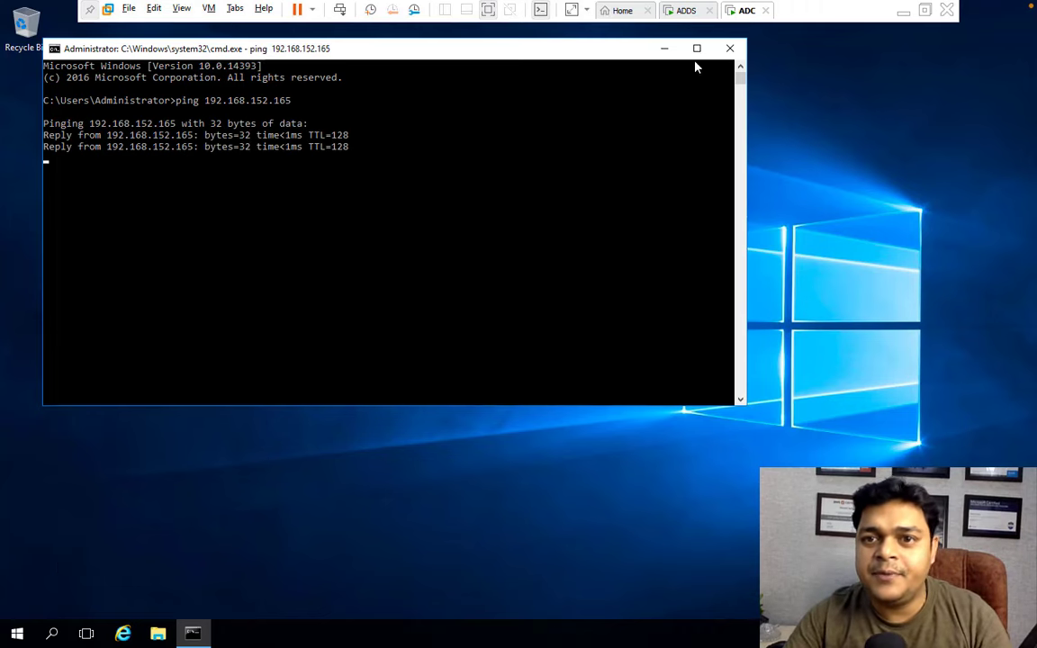
On ADDS, close the IPv4, Ethernet0 properties and Network Connections windows.
{"action": "left_click", "coordinate": [684, 11]}
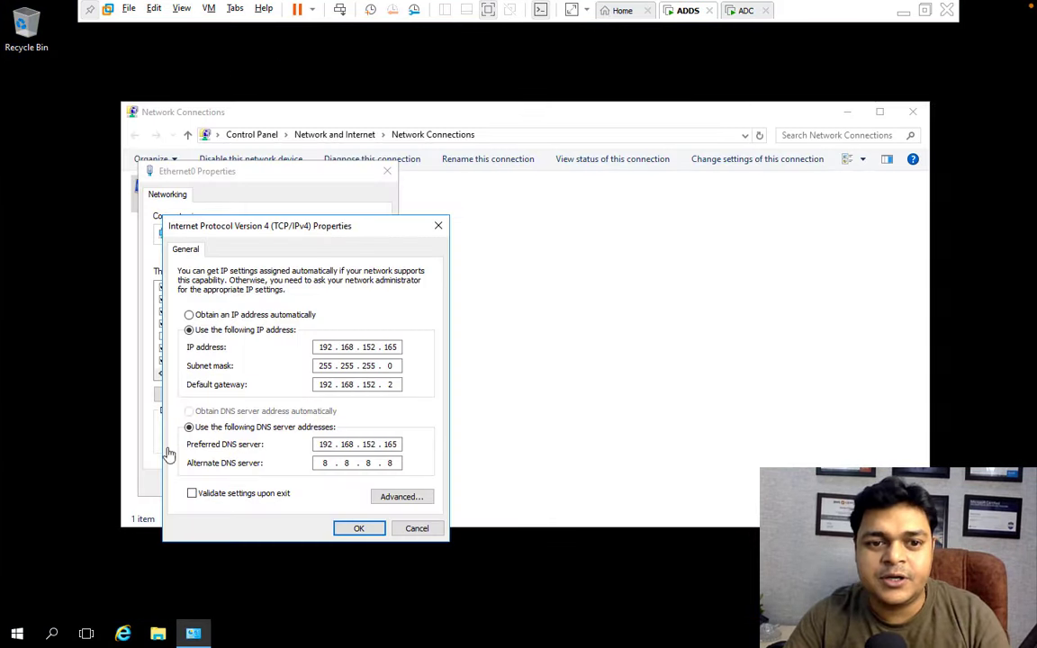
{"action": "left_click", "coordinate": [345, 529]}
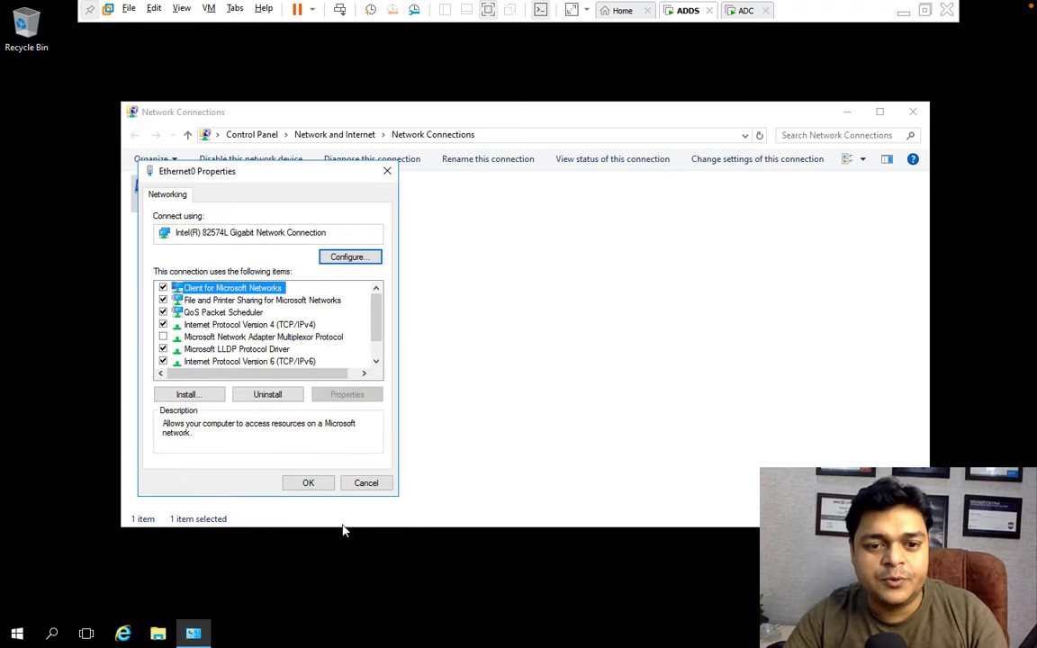
{"action": "left_click", "coordinate": [320, 483]}
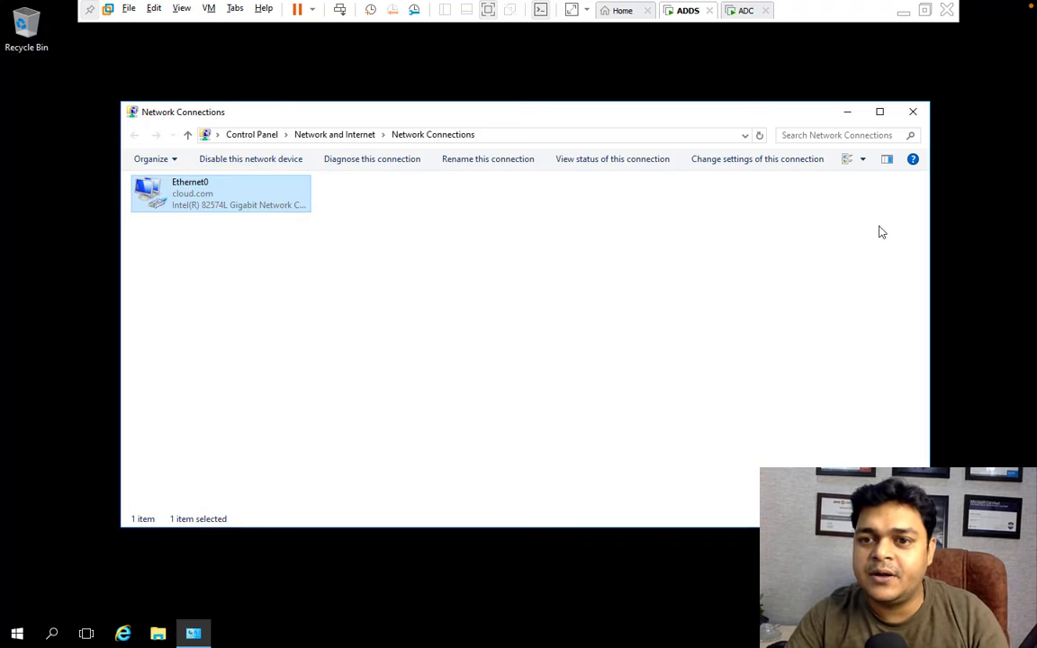
{"action": "left_click", "coordinate": [911, 112]}
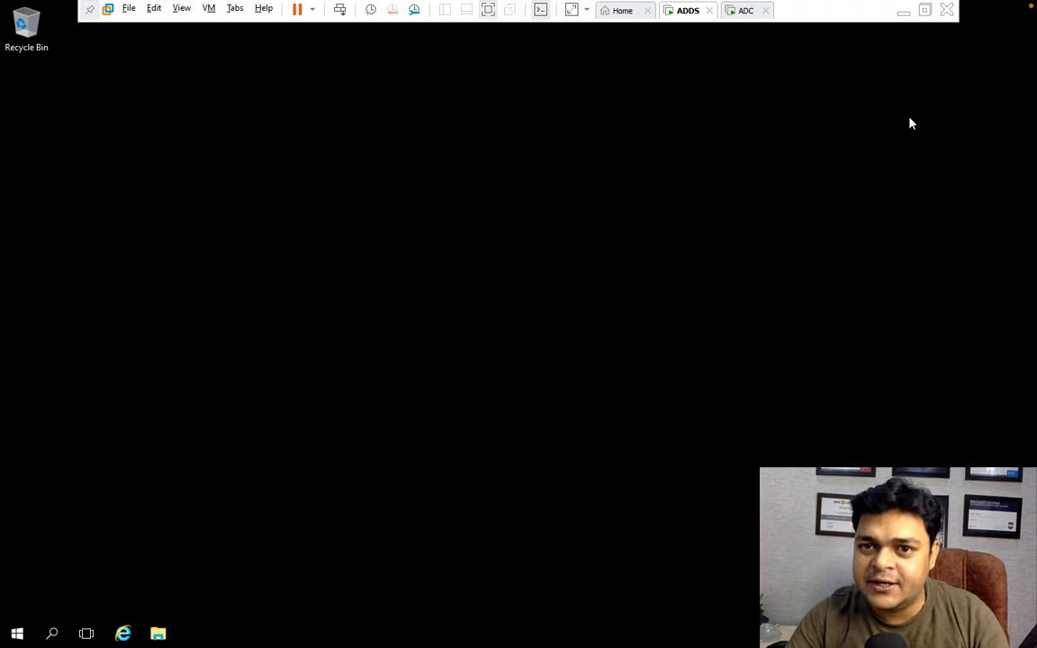
From an ADDS command prompt, ping ADC at 192.168.152.166, then close the prompt.
{"action": "right_click", "coordinate": [17, 637]}
{"action": "left_click", "coordinate": [44, 565]}
{"action": "type", "text": "cm"}
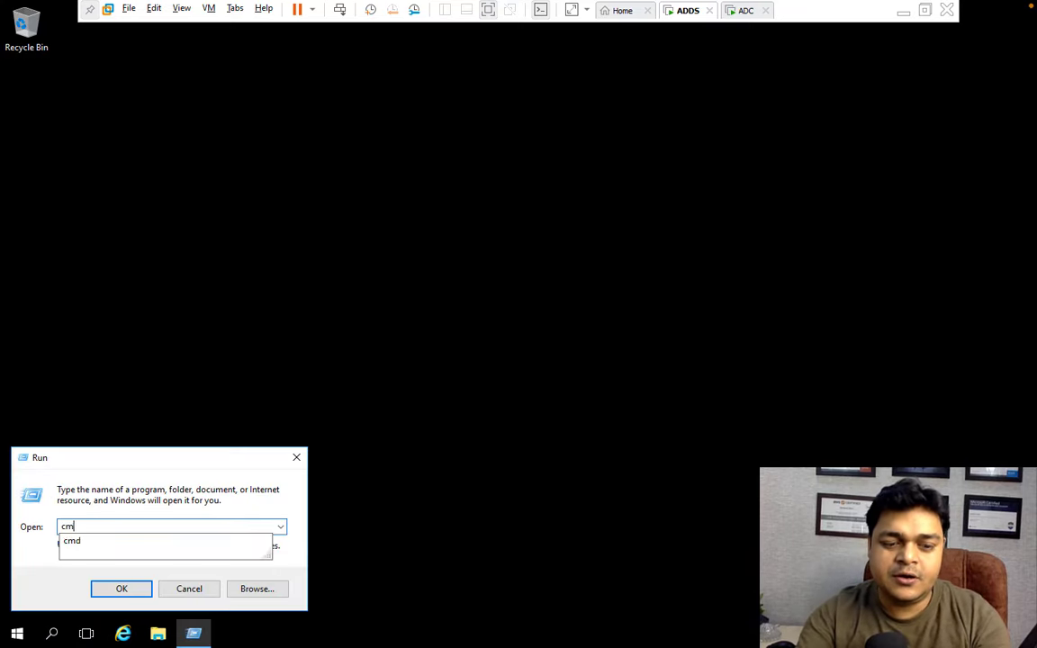
{"action": "type", "text": "d"}
{"action": "key", "text": "Return"}
{"action": "type", "text": "ping"}
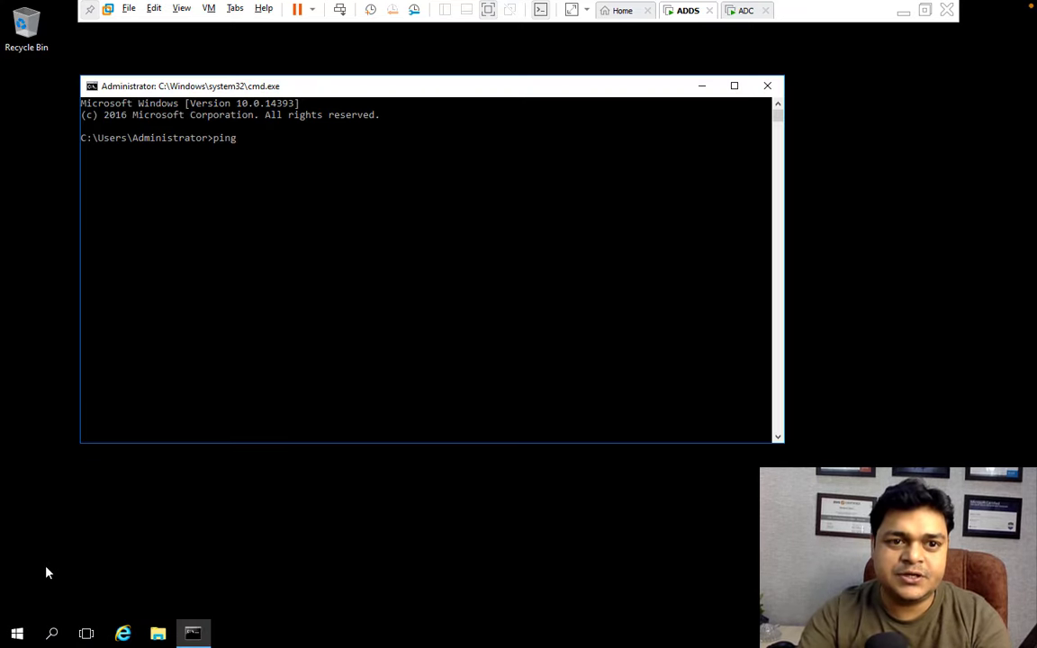
{"action": "type", "text": " 192.1"}
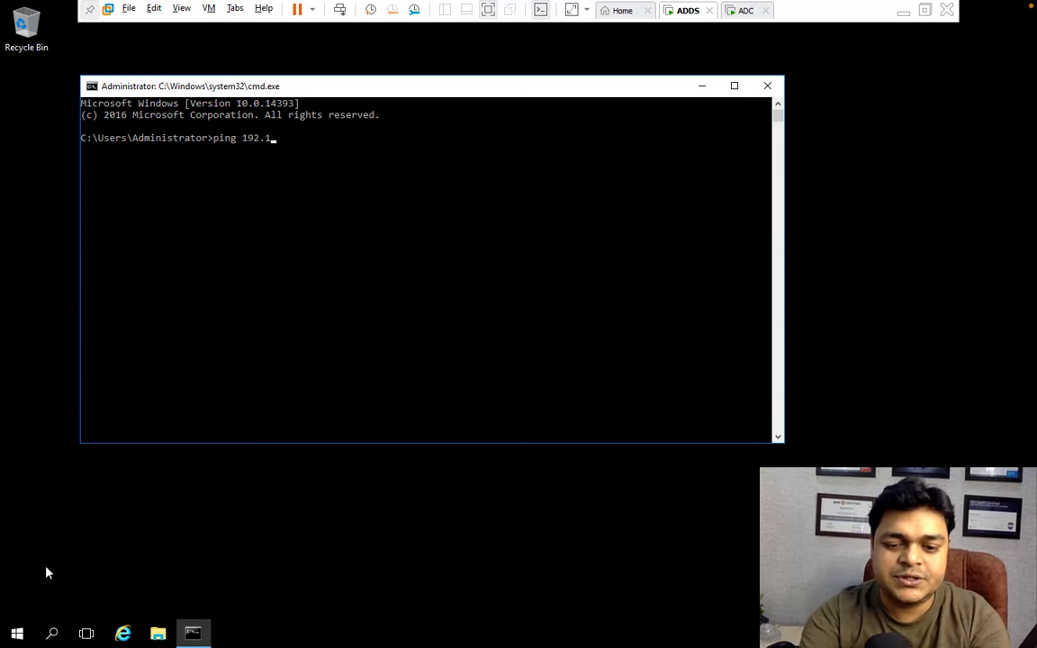
{"action": "type", "text": "68.1"}
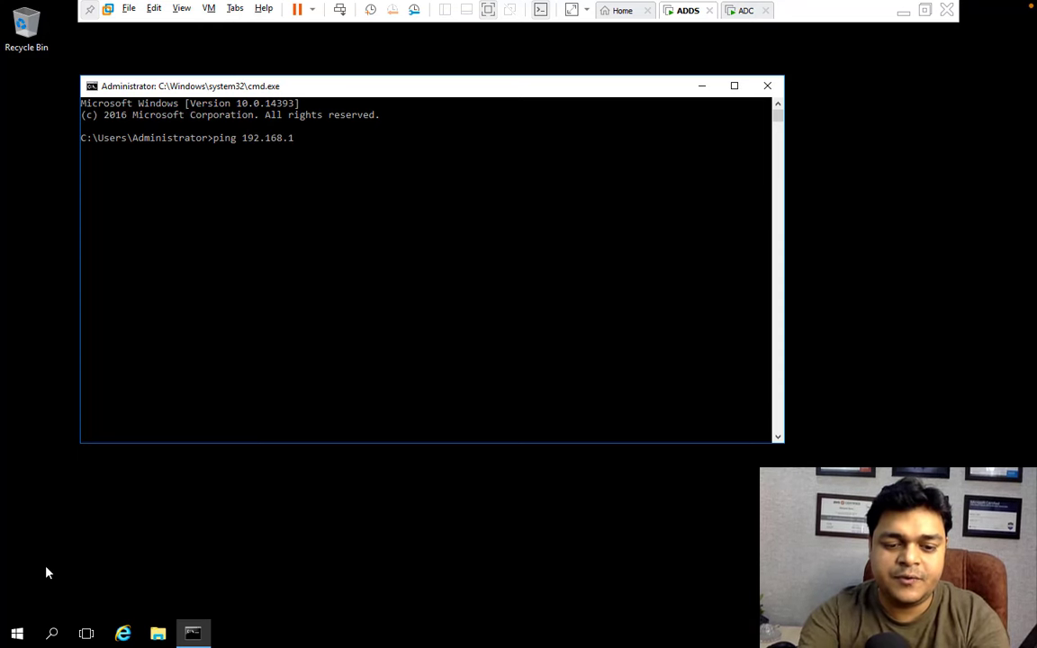
{"action": "type", "text": "52.166"}
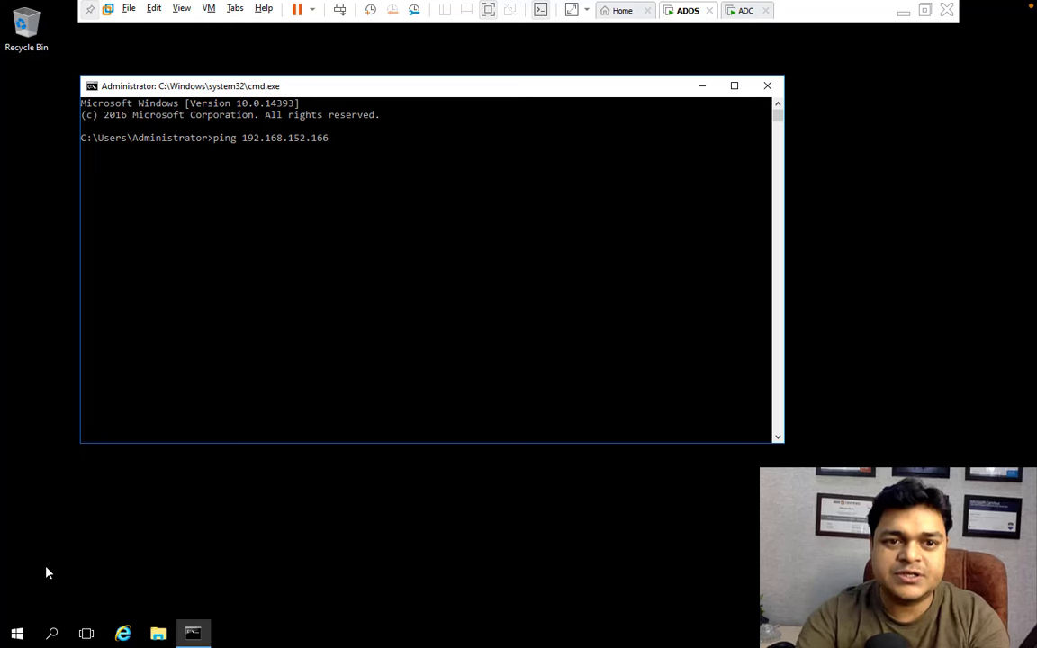
{"action": "key", "text": "Return"}
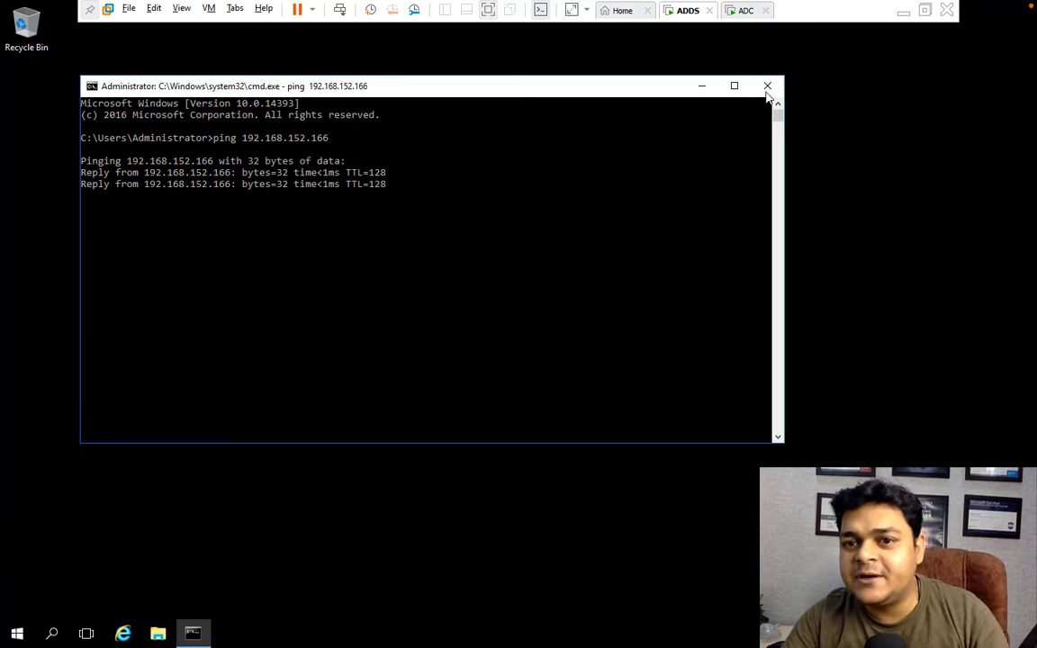
{"action": "left_click", "coordinate": [766, 87]}
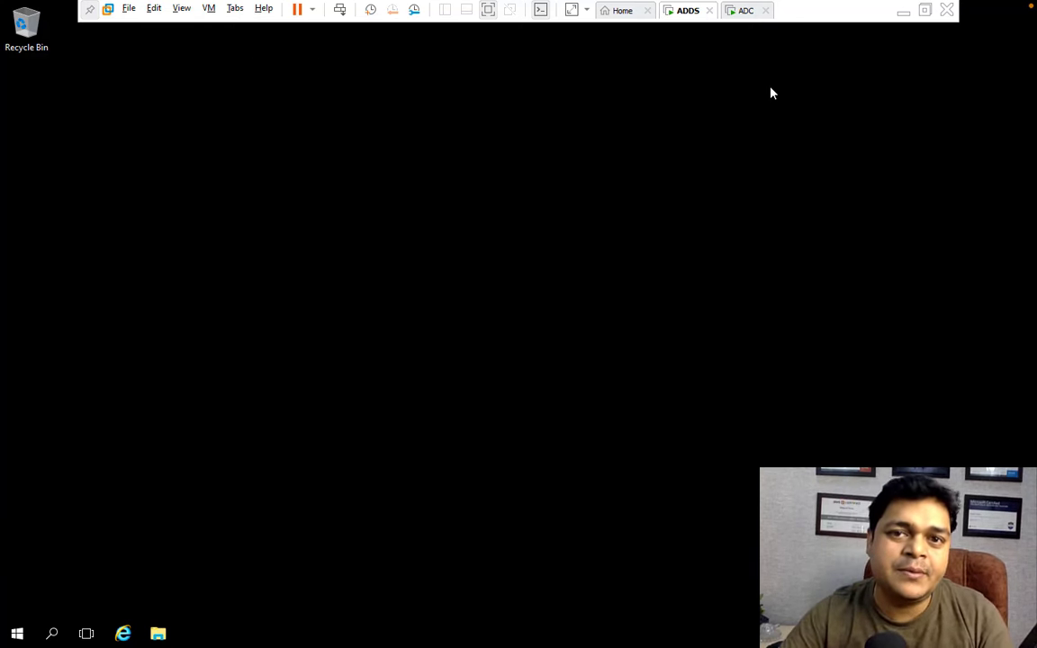
On ADC, use sysdm.cpl to name the computer ADC and join the cloud.com domain.
{"action": "left_click", "coordinate": [745, 10]}
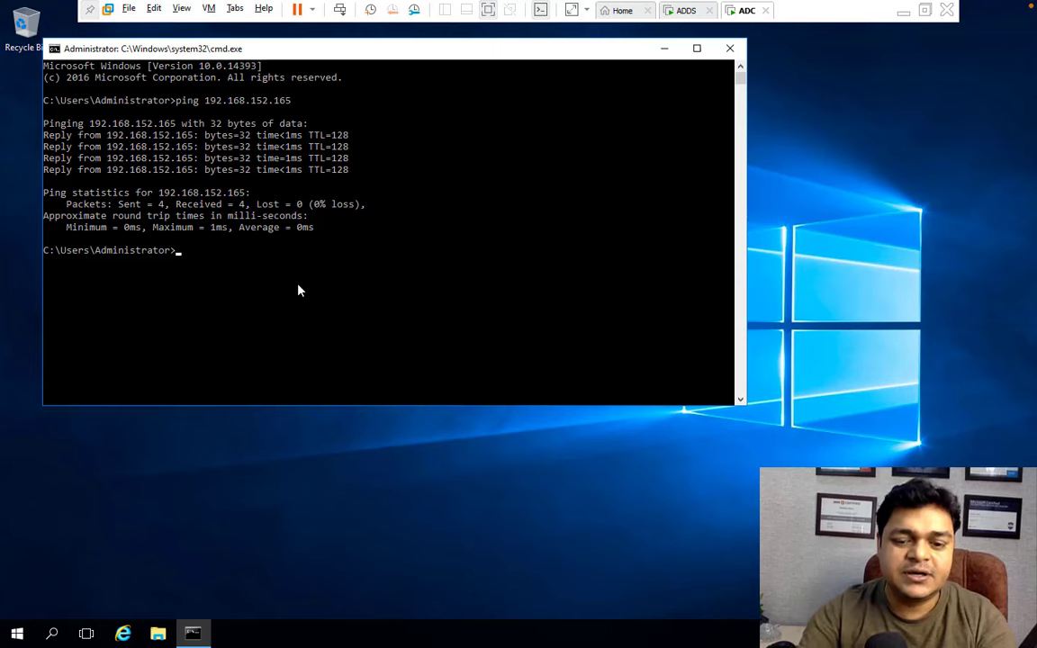
{"action": "type", "text": "sysdm"}
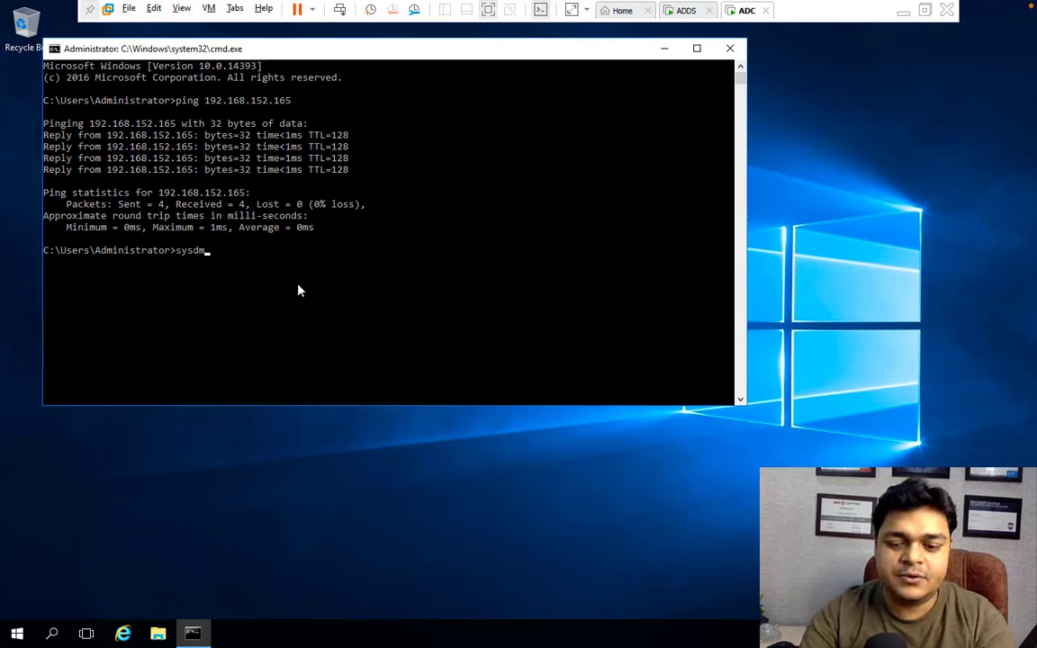
{"action": "type", "text": ".cpl"}
{"action": "key", "text": "Return"}
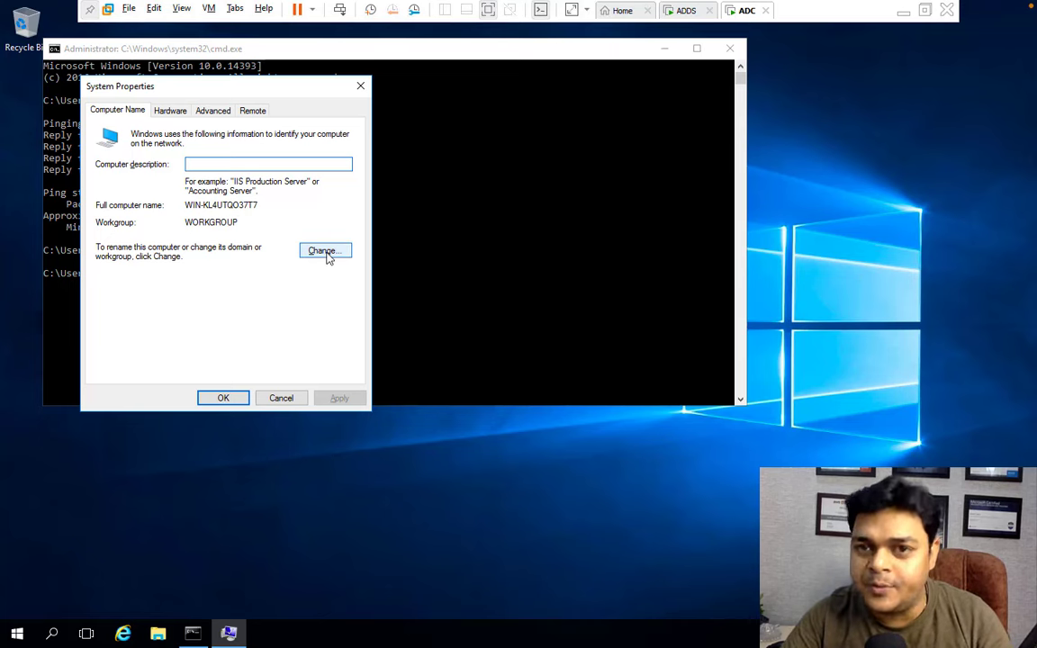
{"action": "left_click", "coordinate": [325, 252]}
{"action": "type", "text": "ADC"}
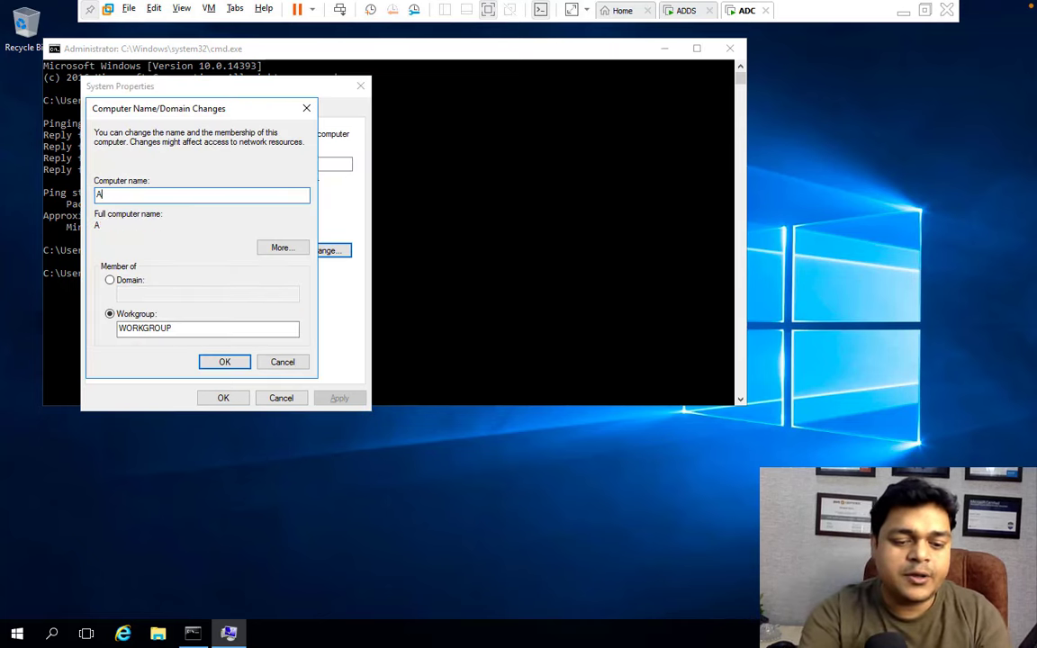
{"action": "left_click", "coordinate": [109, 280]}
{"action": "type", "text": "cloud.com"}
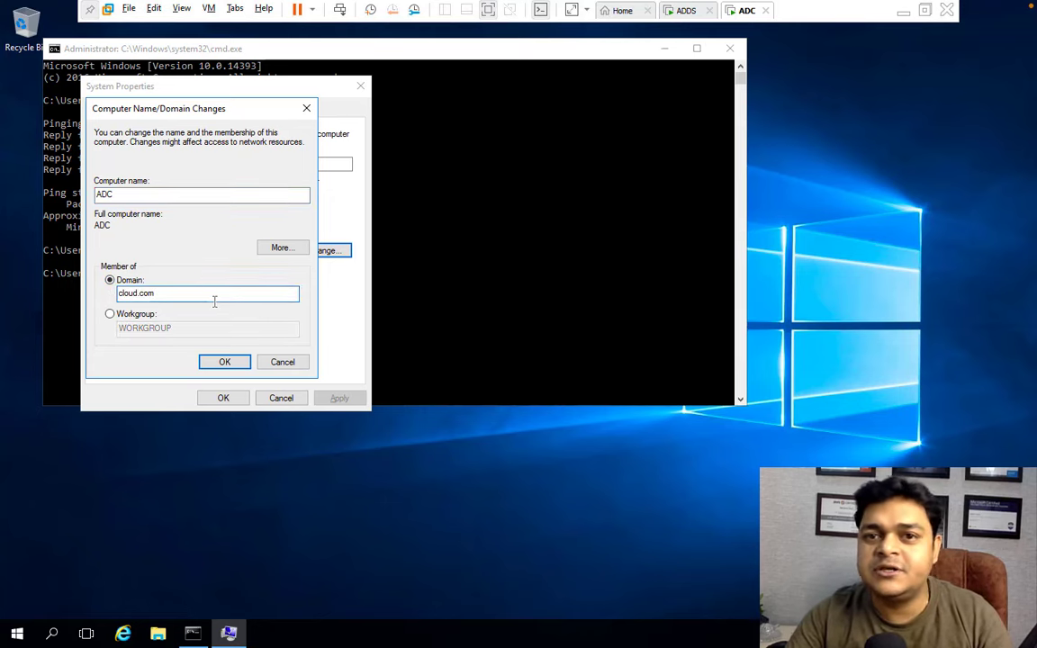
{"action": "left_click", "coordinate": [222, 361]}
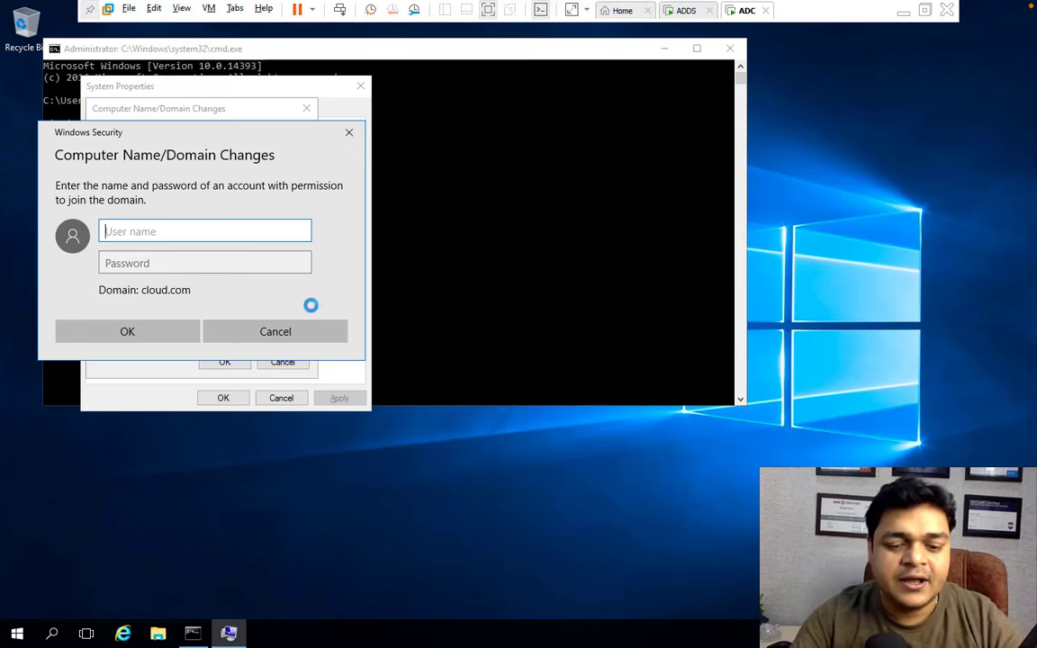
Authorize the domain join with the Administrator account and its password.
{"action": "type", "text": "Adminis"}
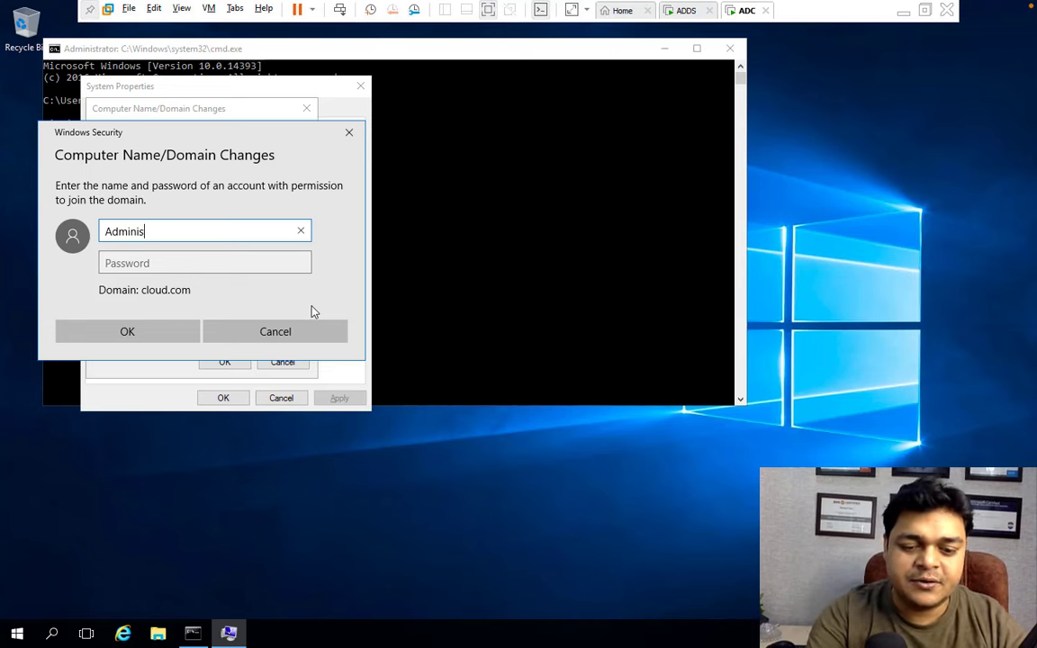
{"action": "type", "text": "trator"}
{"action": "key", "text": "Tab"}
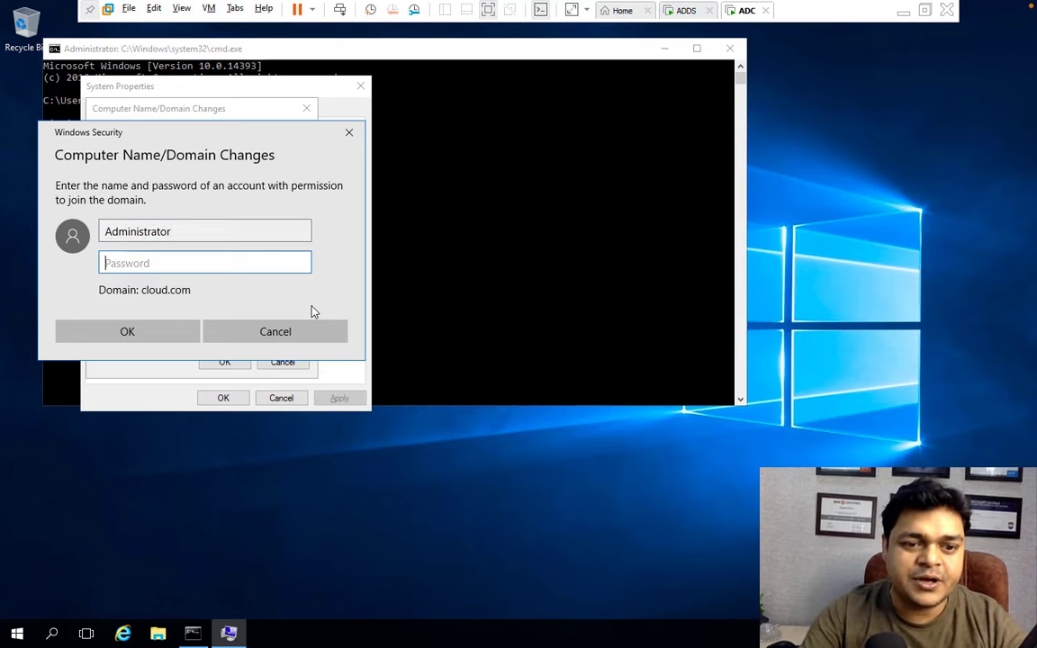
{"action": "type", "text": "••••••"}
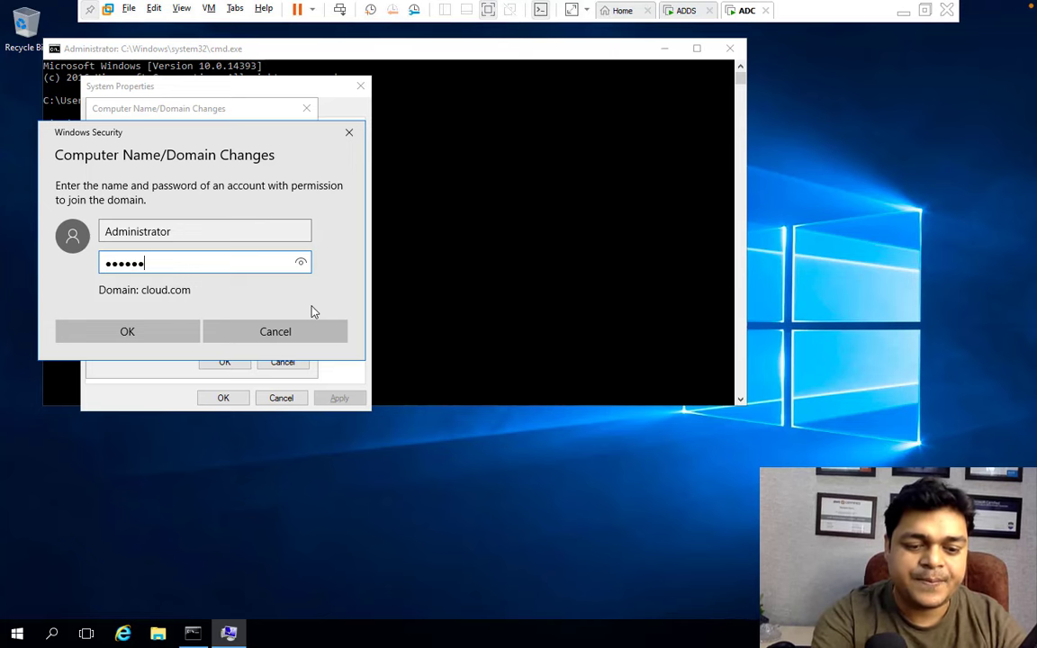
{"action": "type", "text": "•••"}
{"action": "key", "text": "Return"}
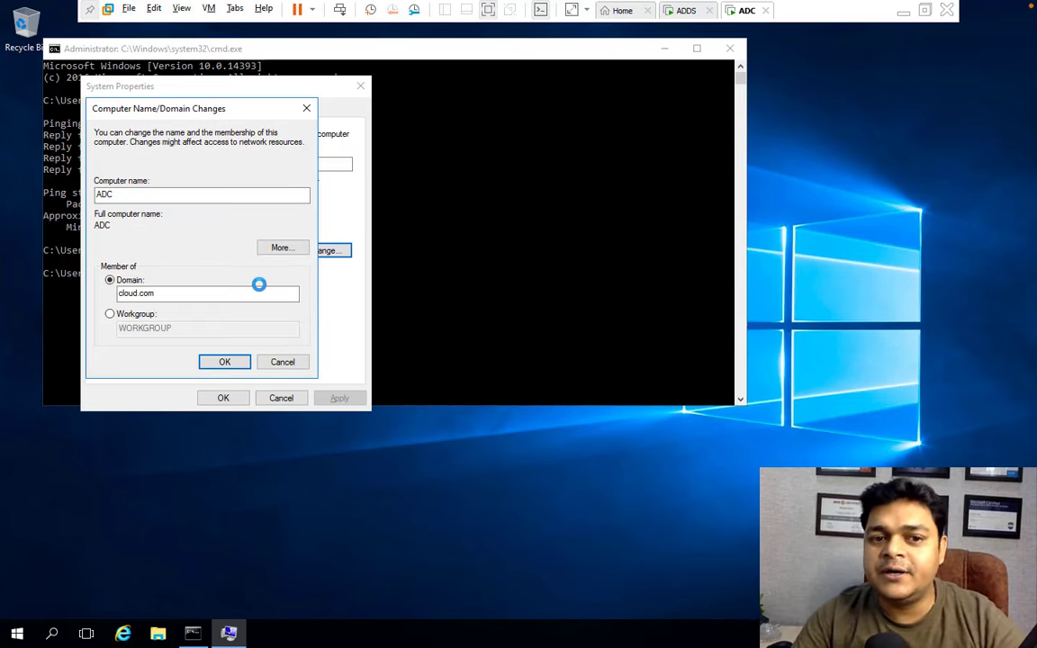
Acknowledge the welcome, DNS error and restart notices, then restart ADC now.
{"action": "left_click", "coordinate": [572, 369]}
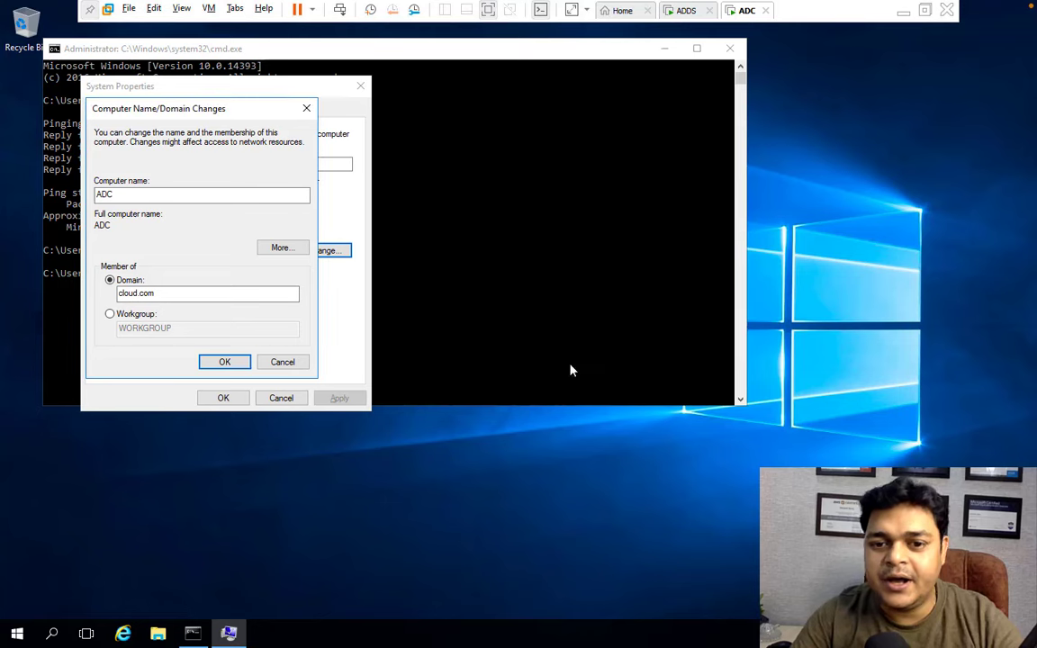
{"action": "left_click", "coordinate": [229, 361]}
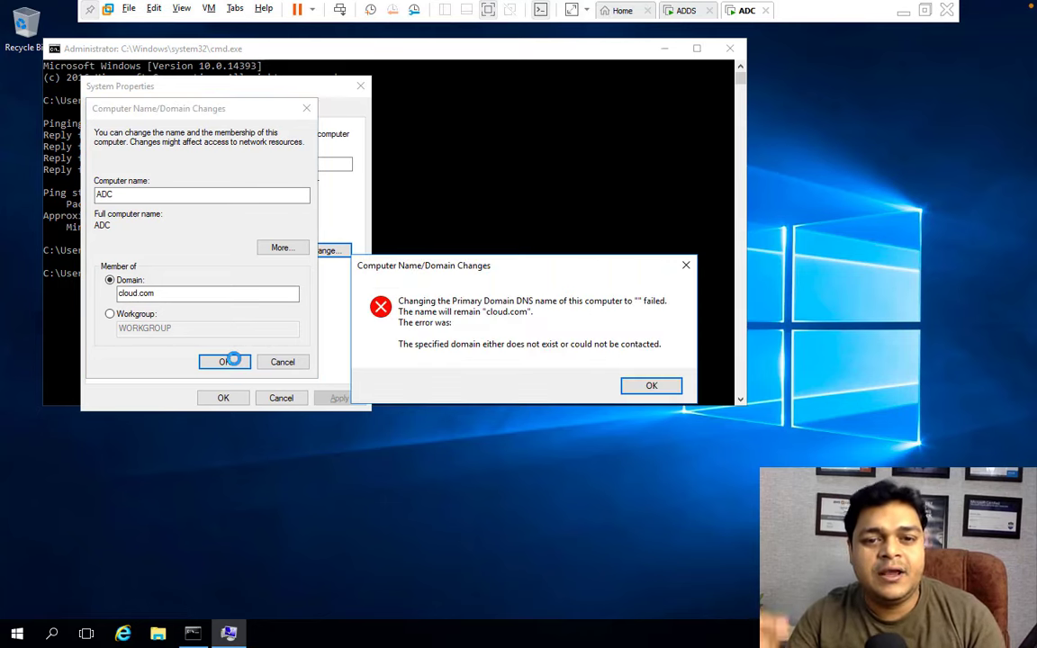
{"action": "left_click", "coordinate": [657, 386]}
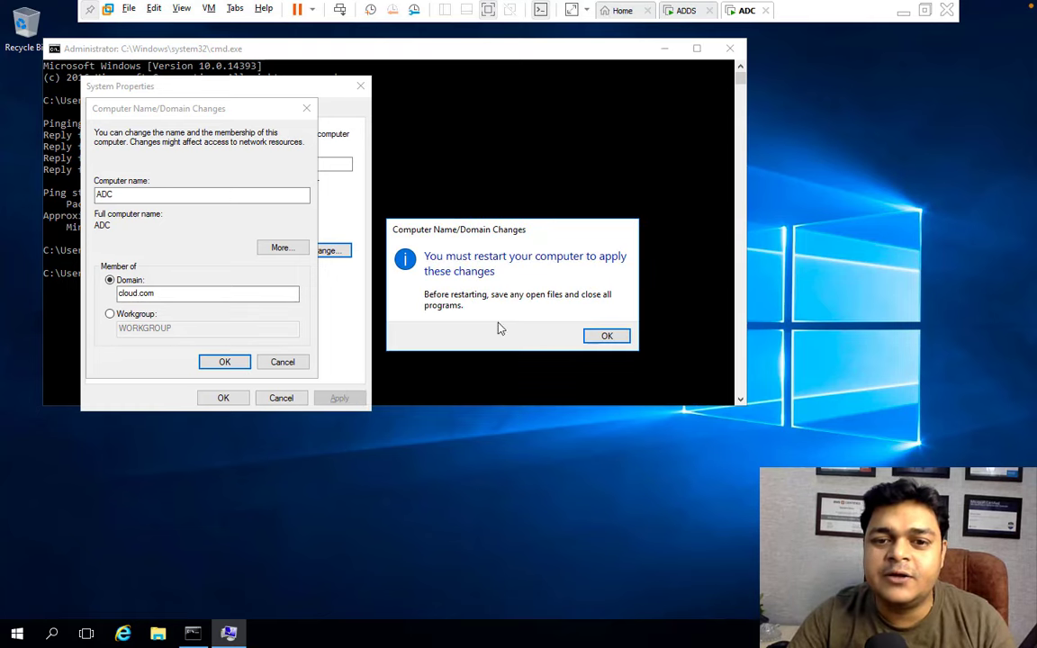
{"action": "left_click", "coordinate": [594, 335]}
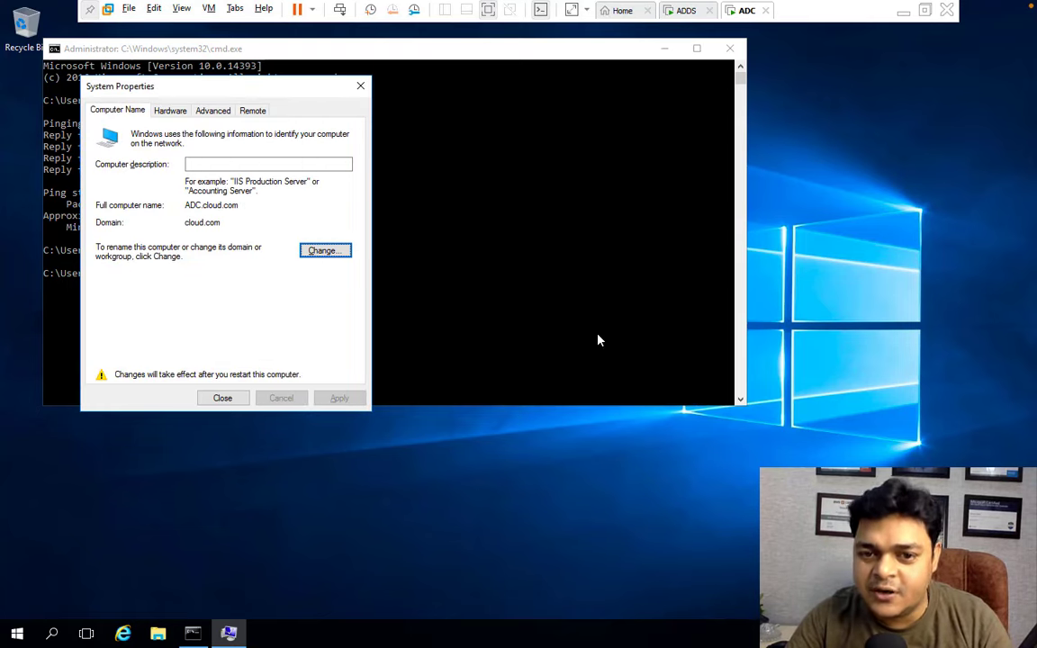
{"action": "left_click", "coordinate": [225, 397]}
{"action": "left_click", "coordinate": [529, 333]}
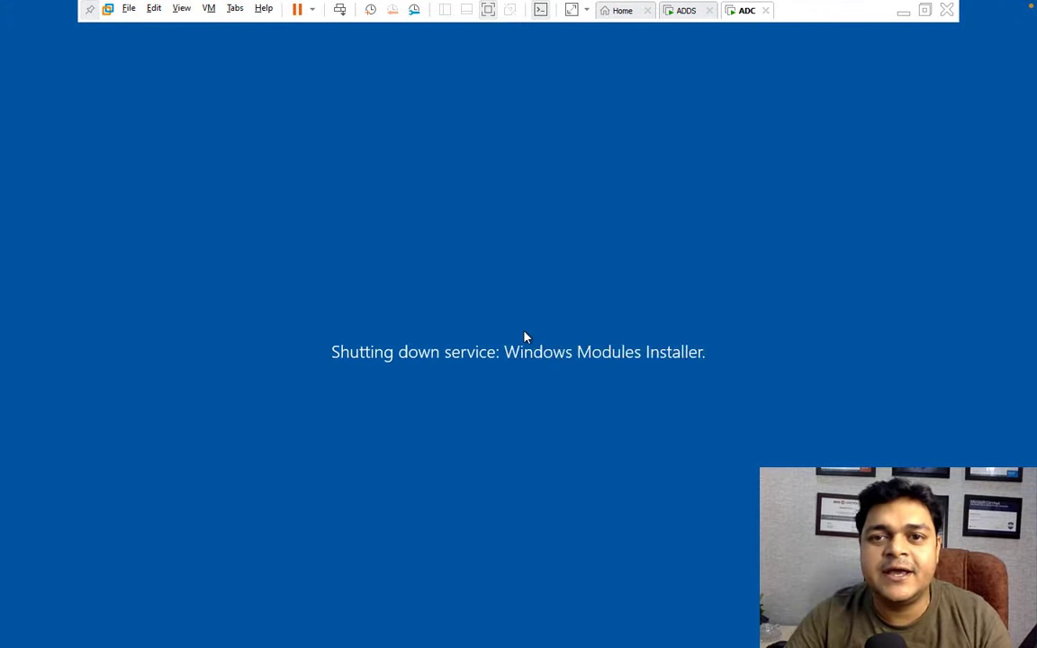
On ADDS, review the telnet and GCP users and test-ou in Active Directory Users and Computers.
{"action": "left_click", "coordinate": [689, 16]}
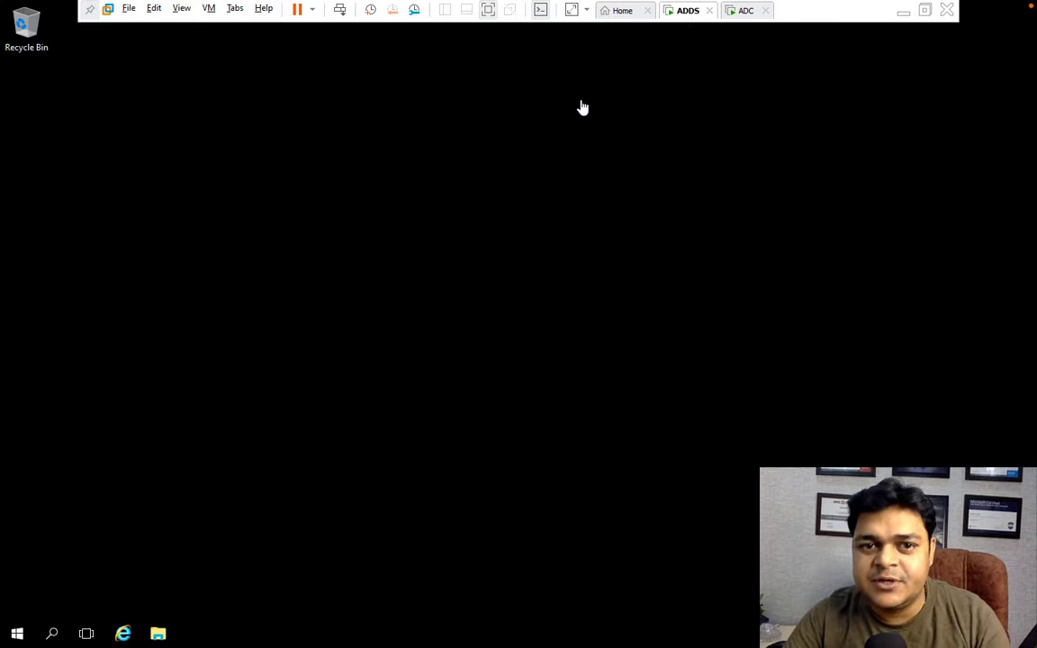
{"action": "left_click", "coordinate": [16, 633]}
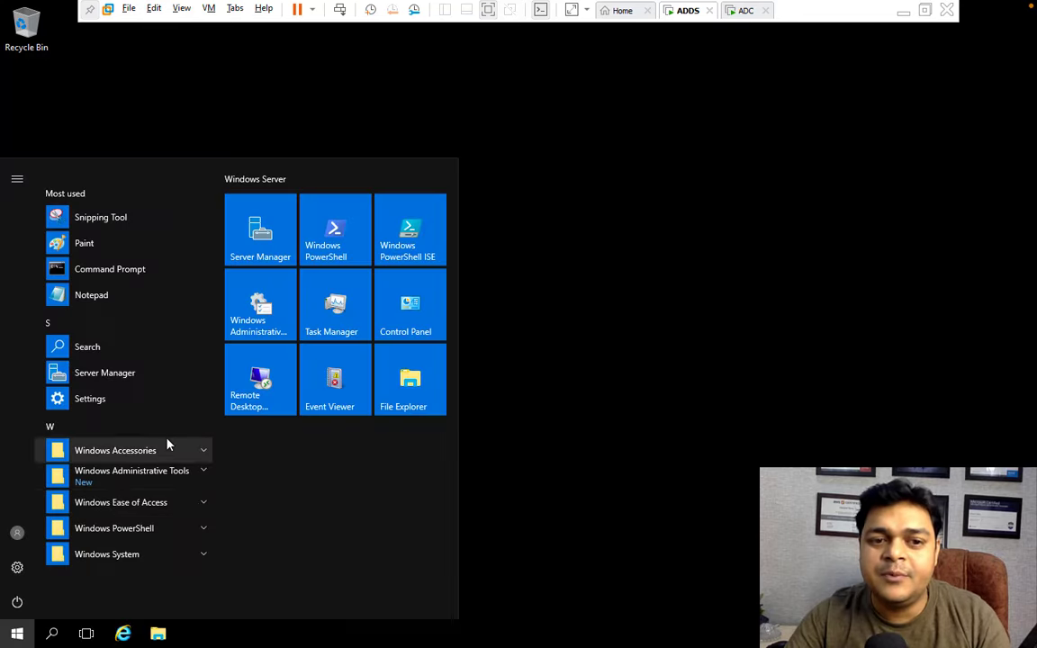
{"action": "left_click", "coordinate": [259, 237]}
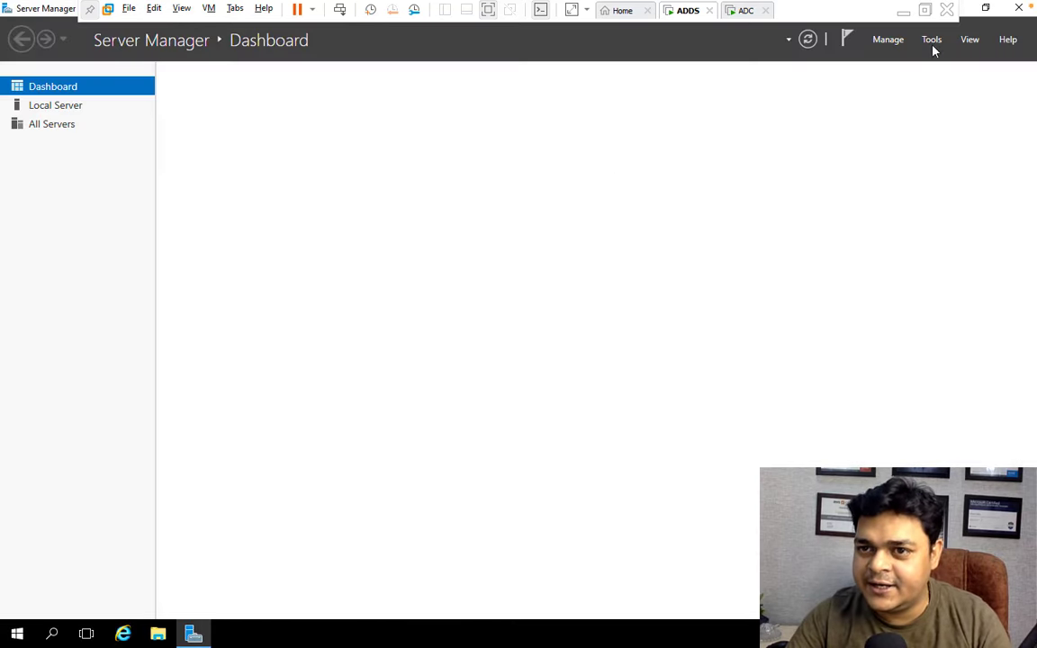
{"action": "left_click", "coordinate": [931, 40]}
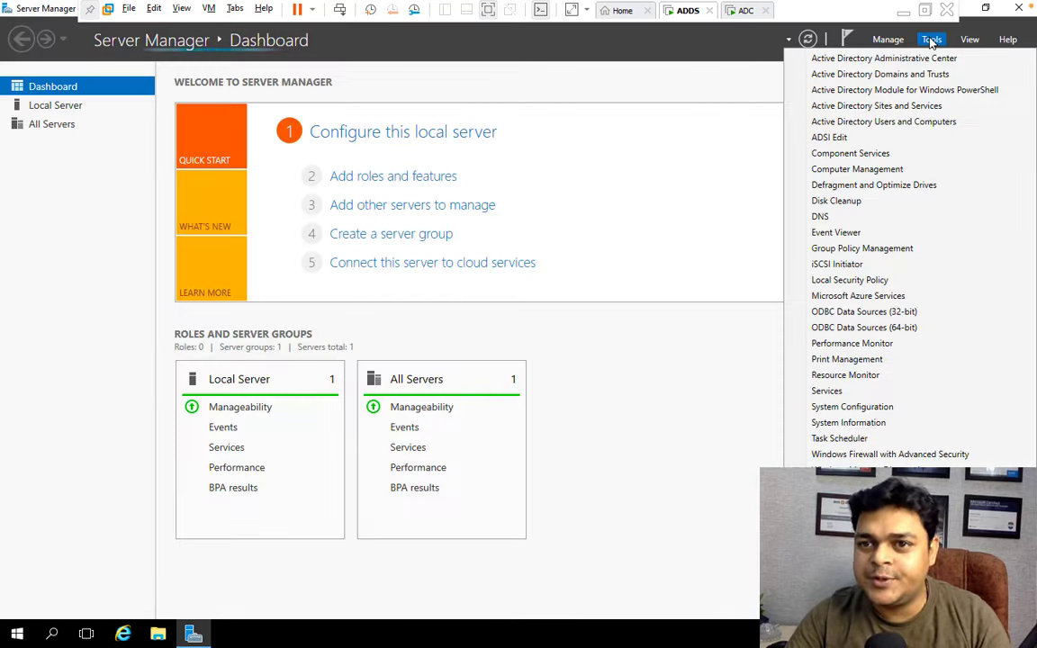
{"action": "left_click", "coordinate": [890, 122]}
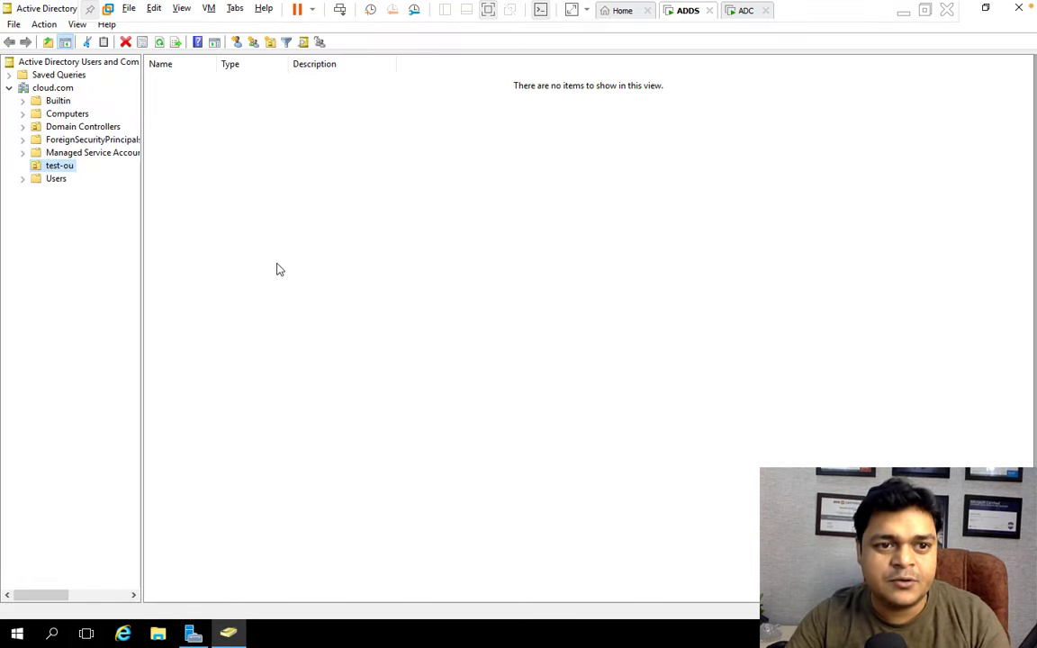
{"action": "left_click", "coordinate": [55, 179]}
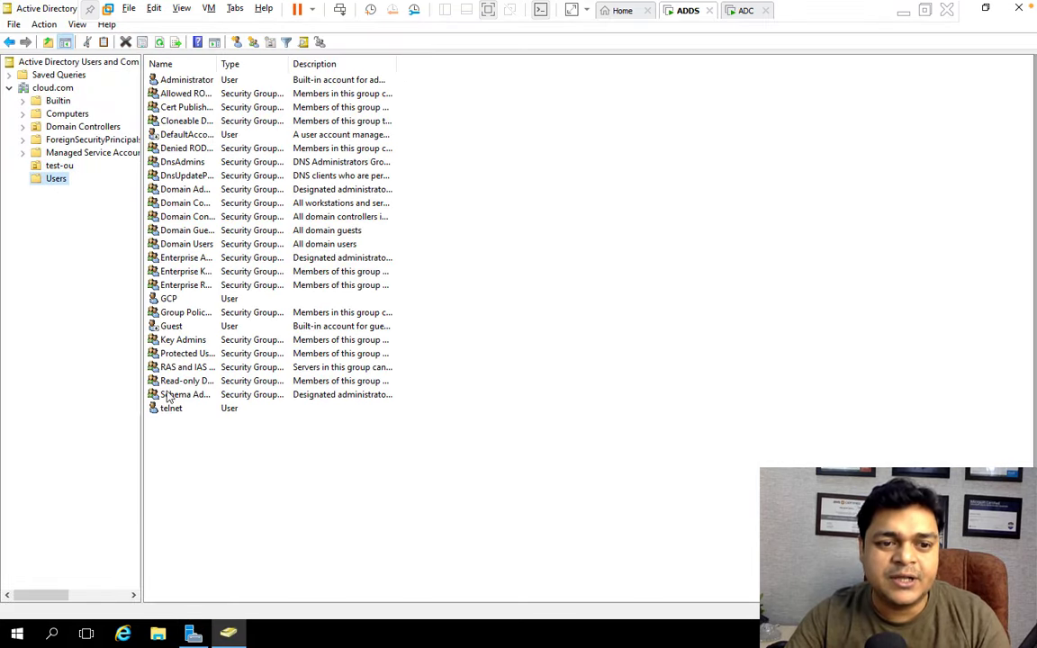
{"action": "left_click", "coordinate": [174, 410]}
{"action": "left_click", "coordinate": [168, 299]}
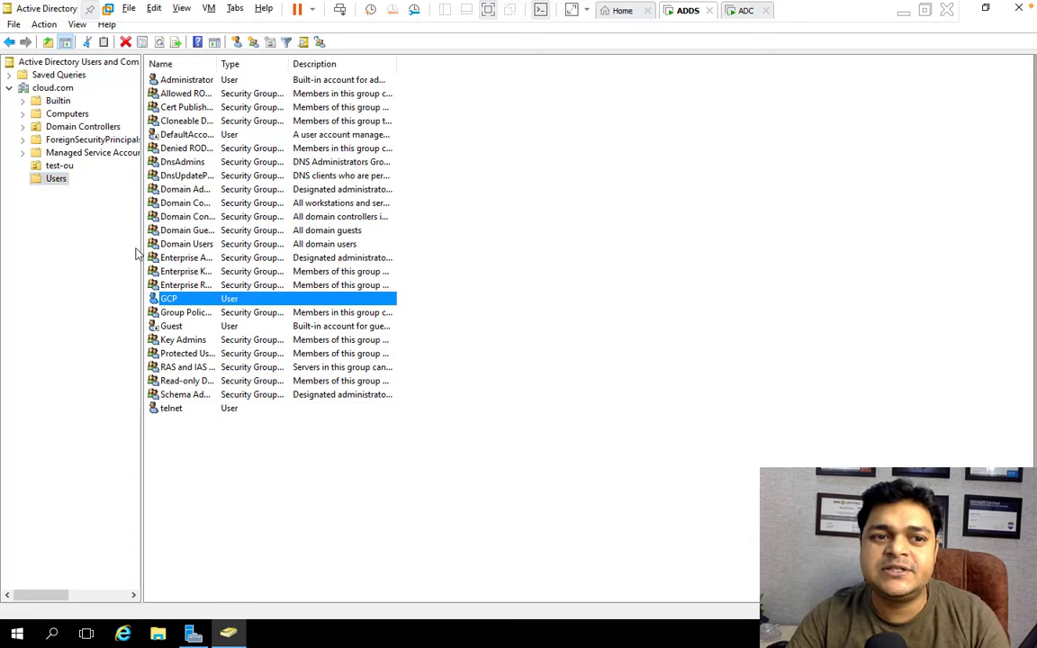
{"action": "left_click", "coordinate": [59, 165]}
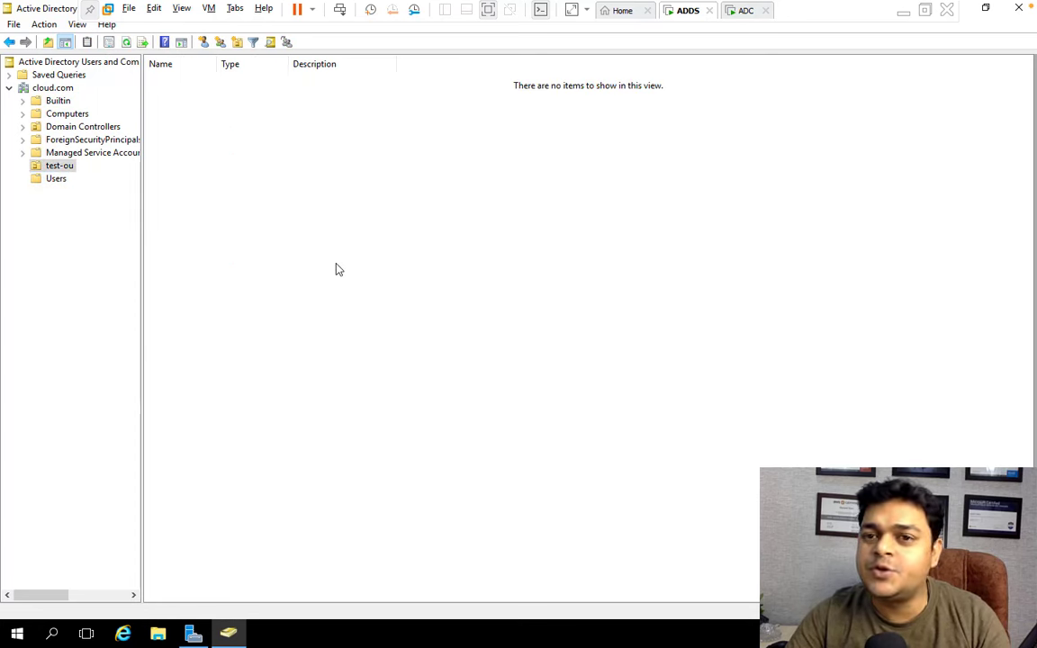
{"action": "left_click", "coordinate": [1018, 8]}
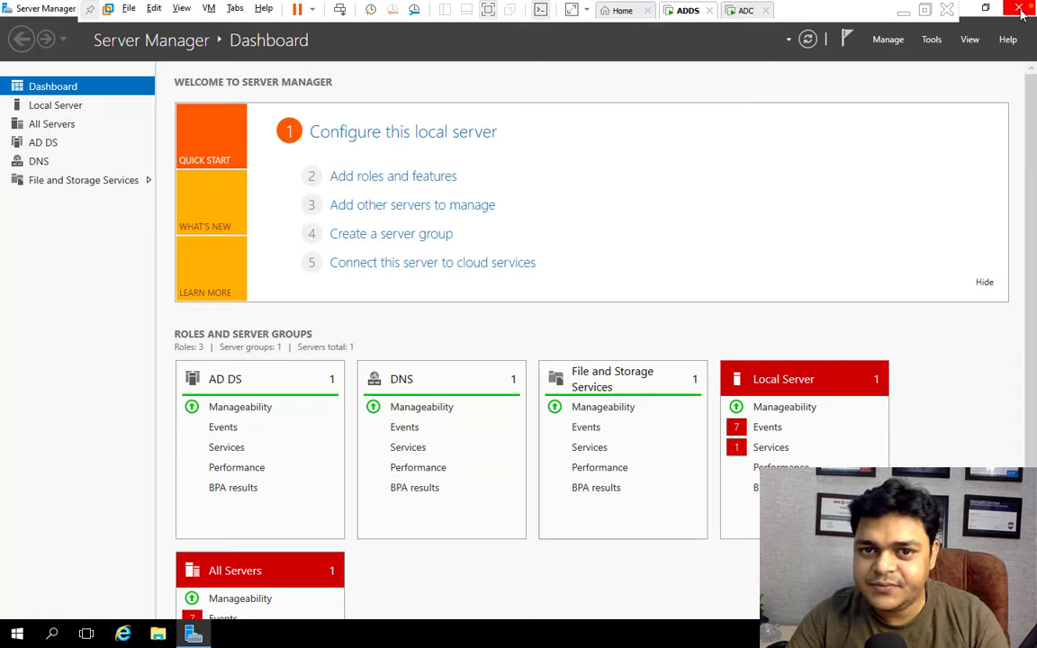
Inspect the block-cp GPO linked to cloud.com in Group Policy Management, then return to ADC.
{"action": "left_click", "coordinate": [931, 40]}
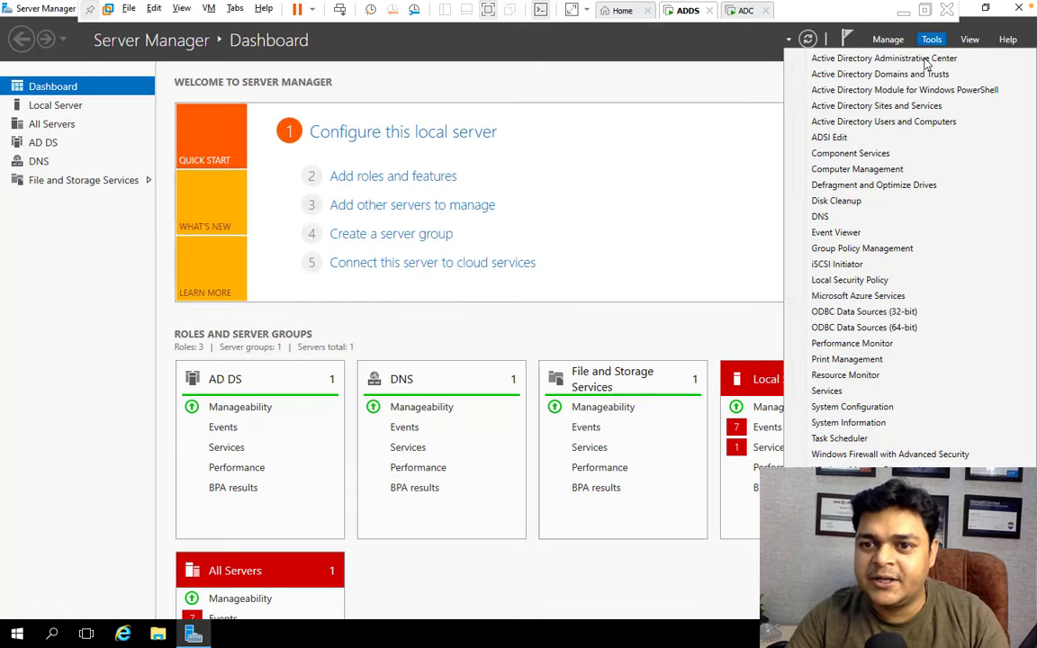
{"action": "left_click", "coordinate": [859, 247]}
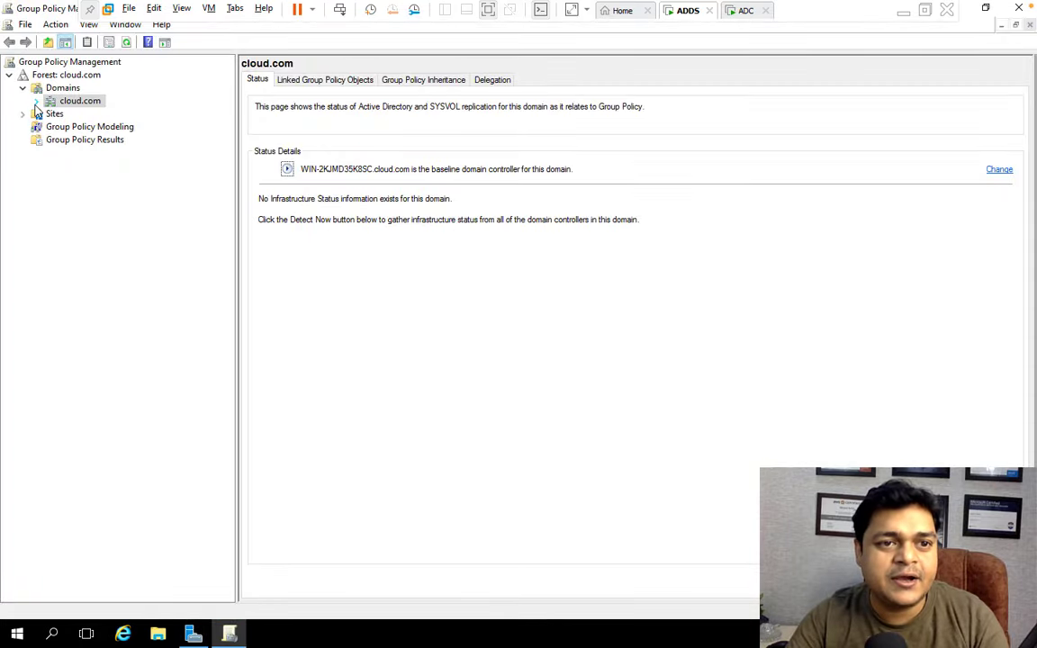
{"action": "left_click", "coordinate": [36, 101]}
{"action": "left_click", "coordinate": [84, 114]}
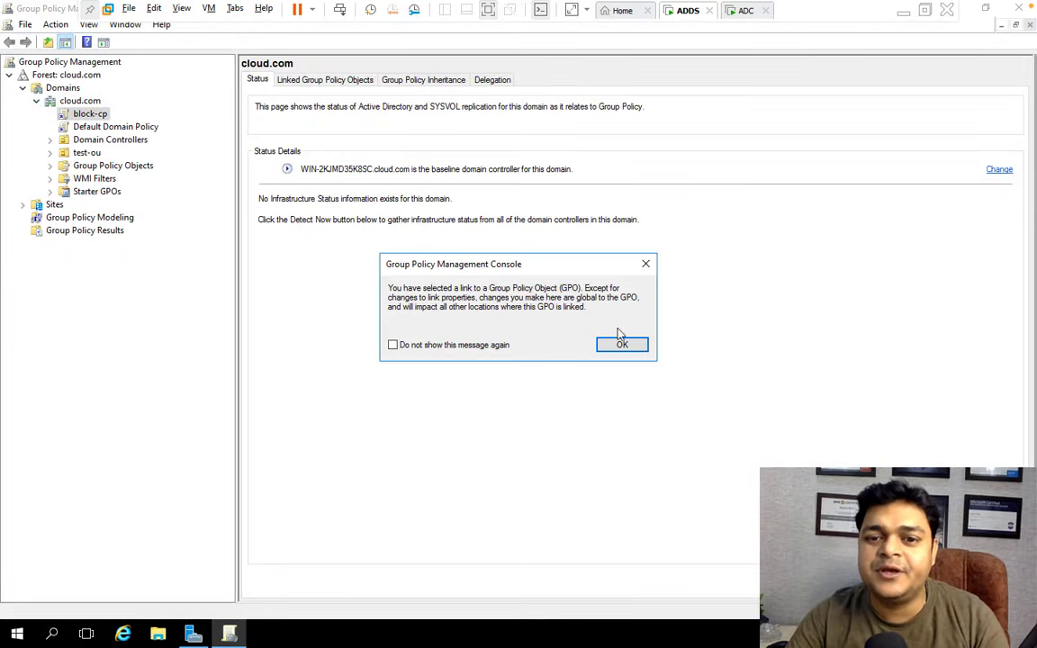
{"action": "left_click", "coordinate": [622, 344]}
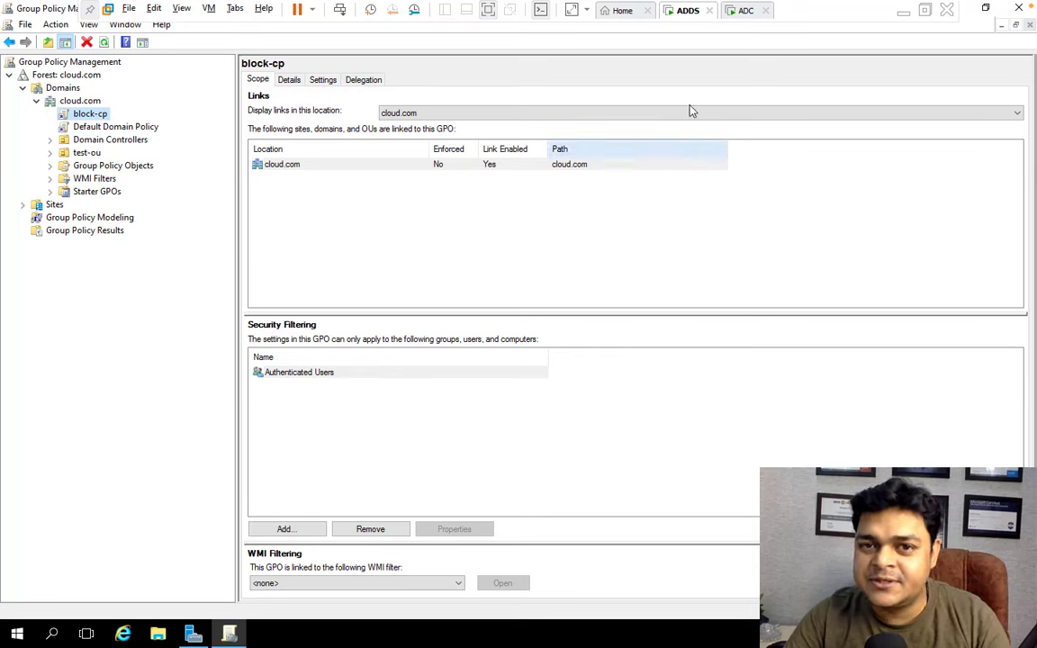
{"action": "left_click", "coordinate": [741, 10]}
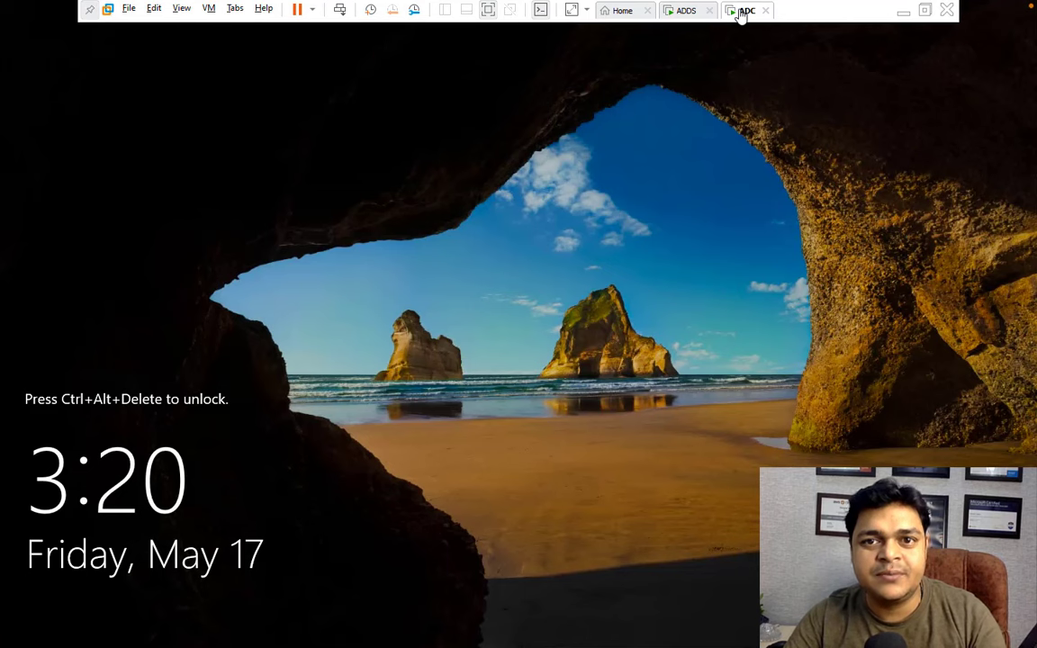
Sign back in to the restarted ADC server as Administrator with the account password.
{"action": "left_click", "coordinate": [340, 9]}
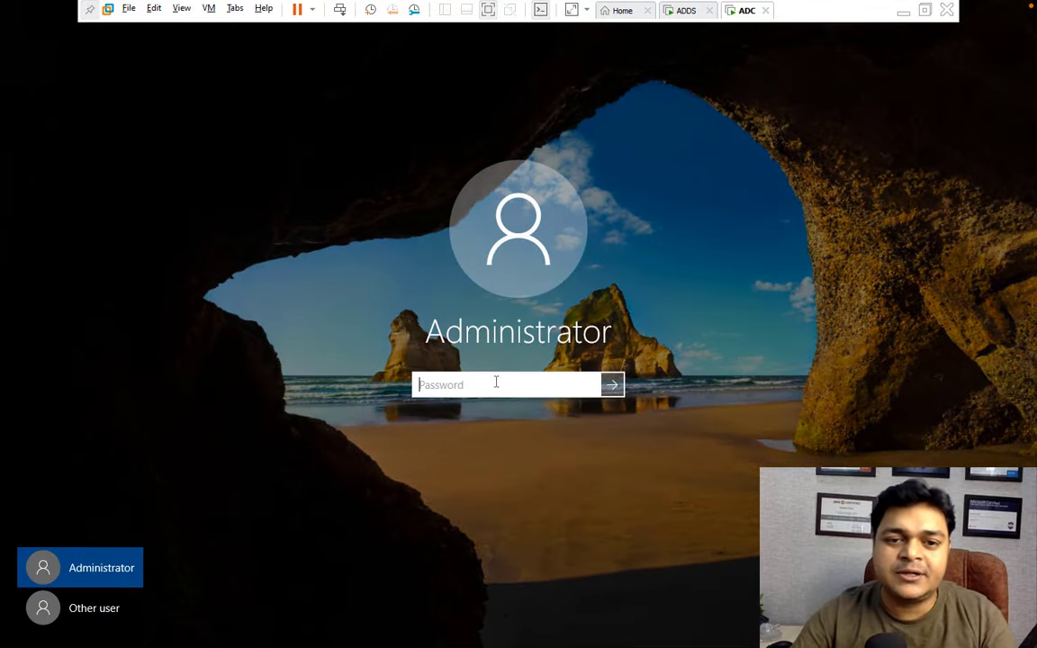
{"action": "type", "text": "*****"}
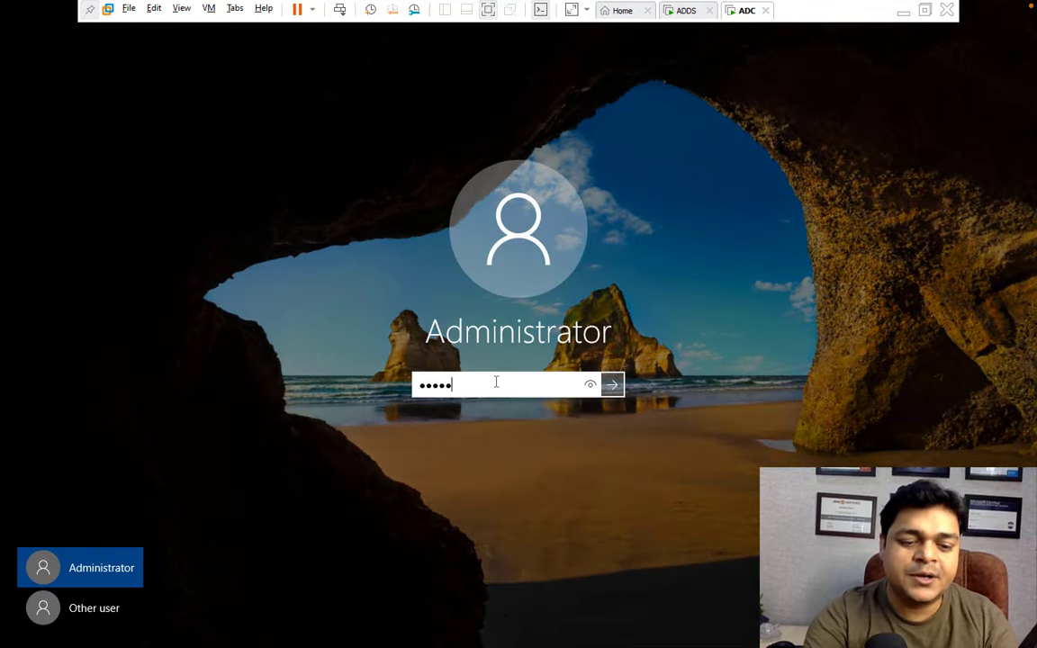
{"action": "type", "text": "****"}
{"action": "key", "text": "Return"}
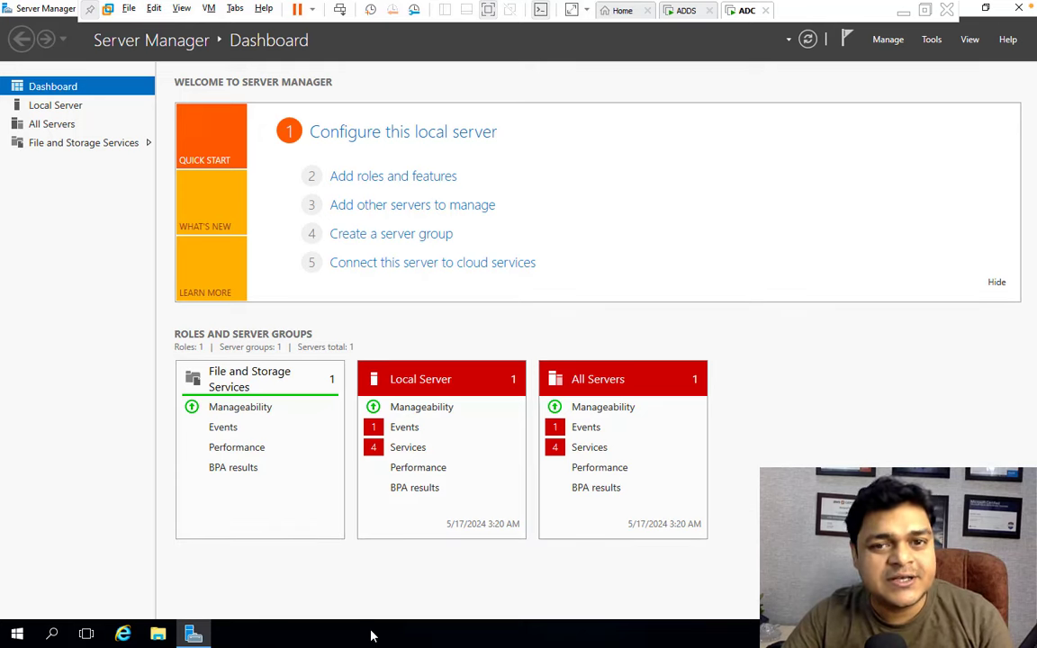
Install the Active Directory Domain Services role with its management features on the ADC server.
{"action": "left_click", "coordinate": [392, 179]}
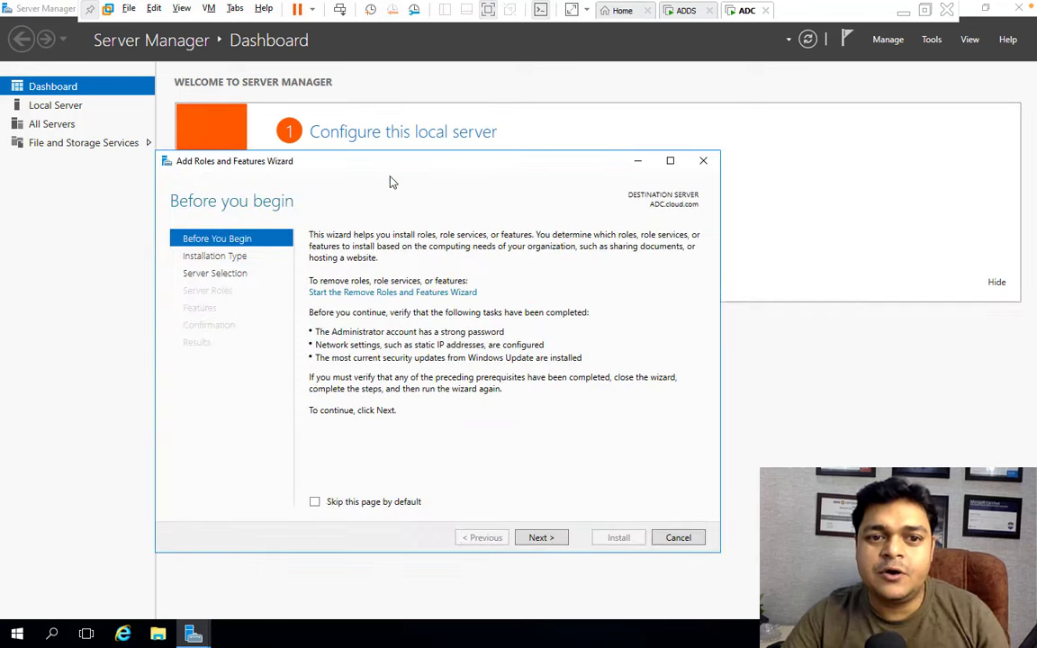
{"action": "left_click", "coordinate": [540, 537]}
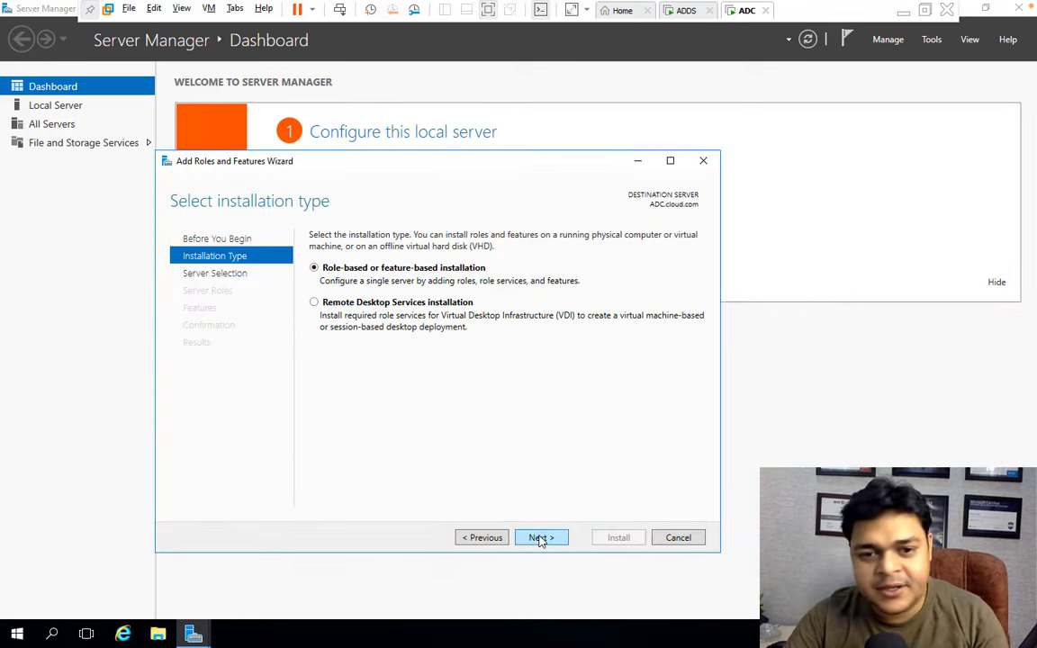
{"action": "left_click", "coordinate": [540, 537]}
{"action": "left_click", "coordinate": [546, 542]}
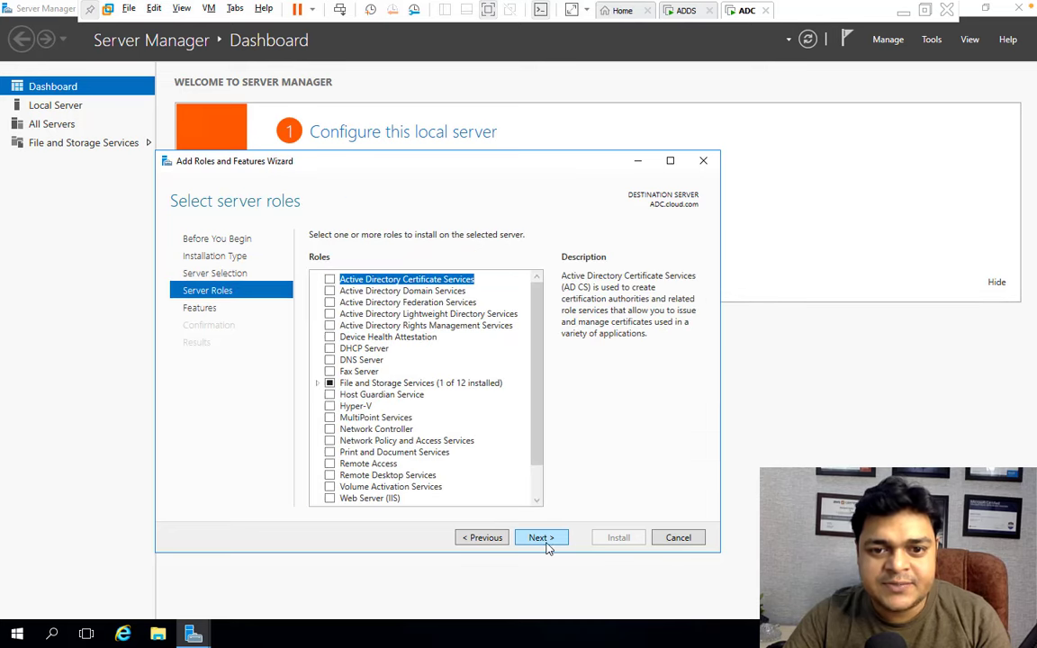
{"action": "left_click", "coordinate": [329, 291]}
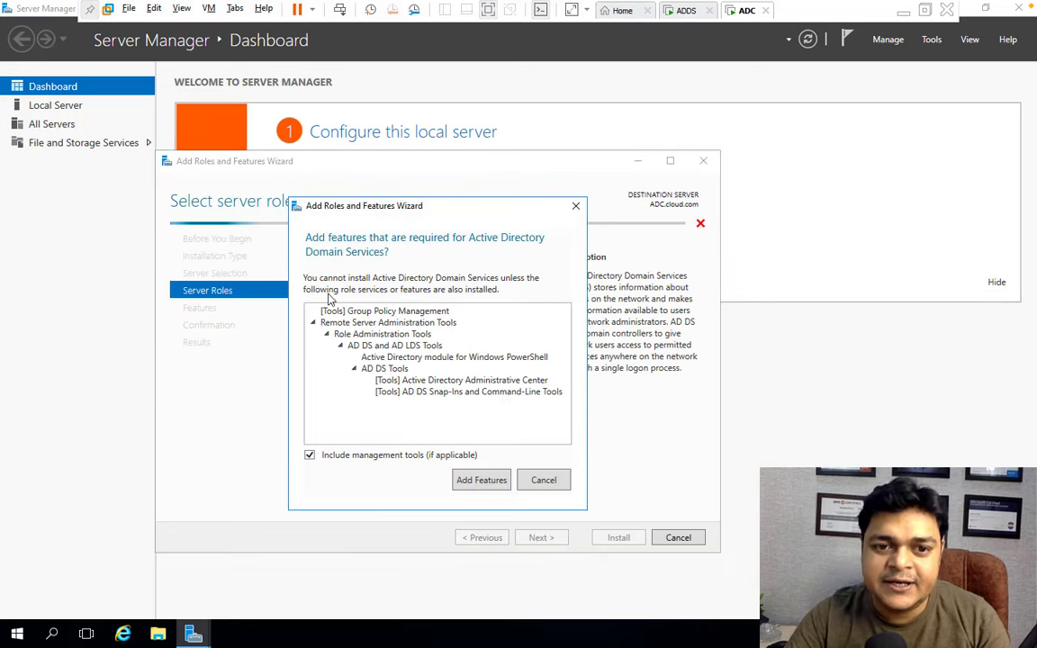
{"action": "left_click", "coordinate": [483, 482]}
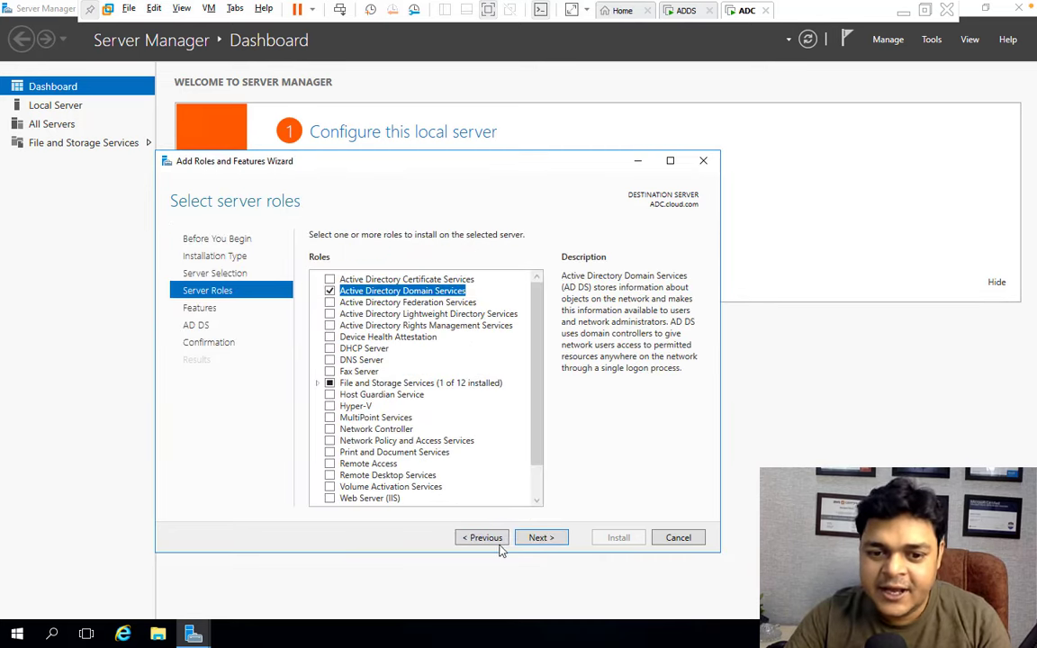
{"action": "left_click", "coordinate": [540, 538]}
{"action": "left_click", "coordinate": [549, 540]}
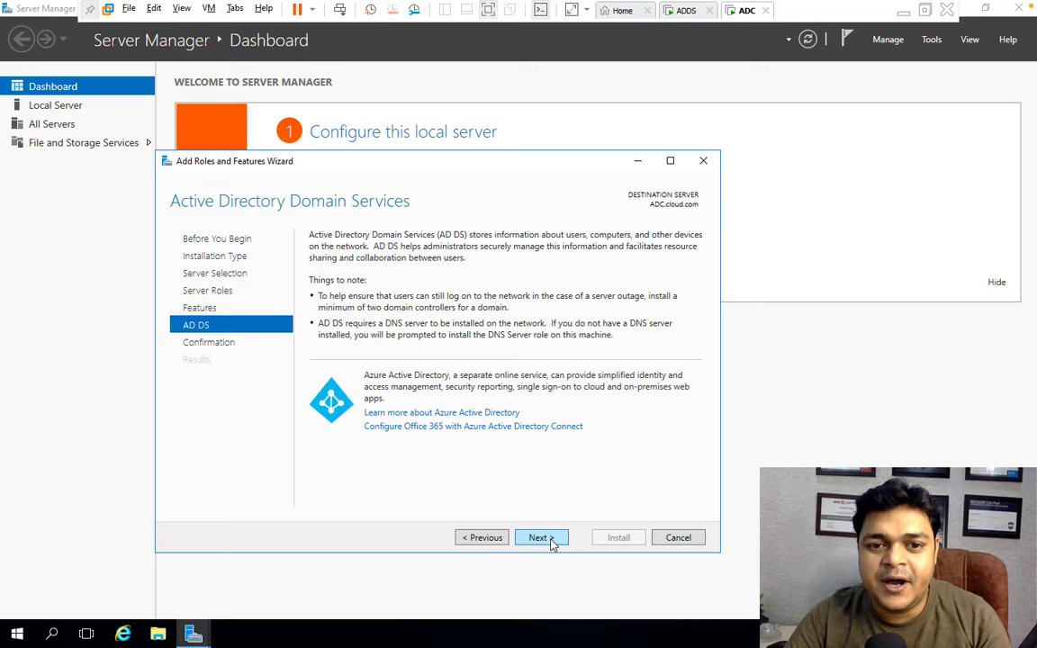
{"action": "left_click", "coordinate": [552, 540]}
{"action": "left_click", "coordinate": [619, 537]}
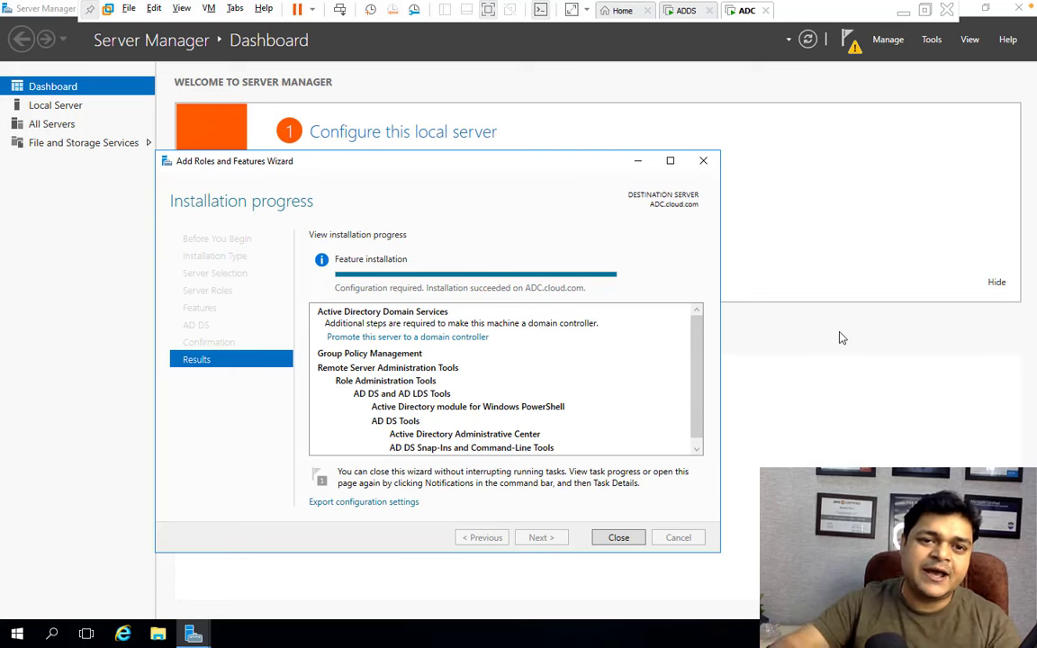
Add ADC as a domain controller to the existing cloud.com domain using the Administrator account and its password.
{"action": "left_click", "coordinate": [457, 346]}
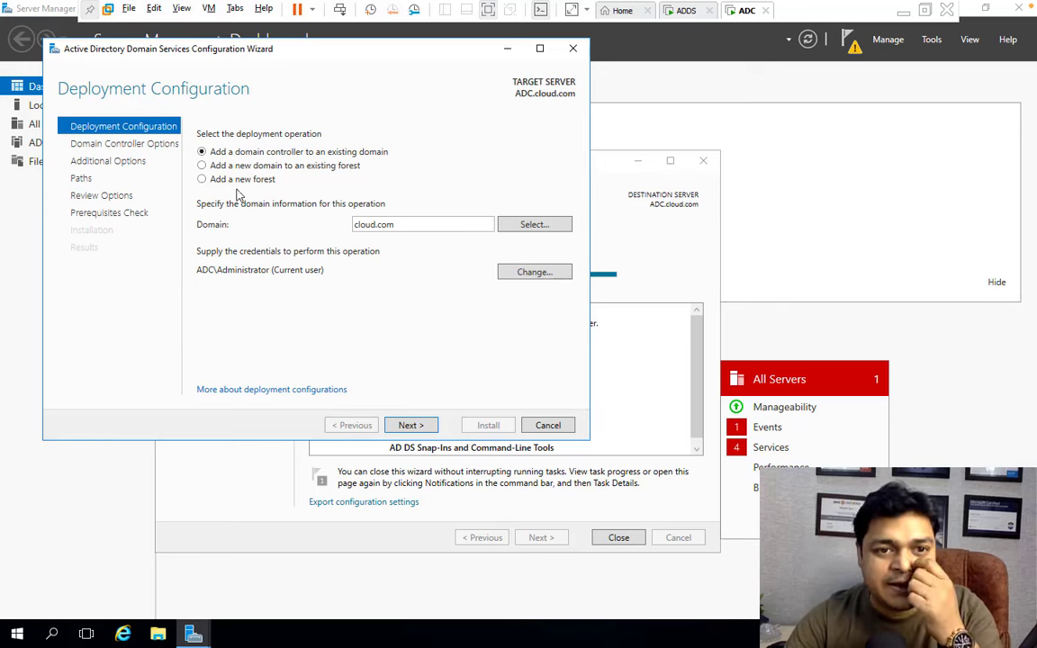
{"action": "left_click", "coordinate": [206, 180]}
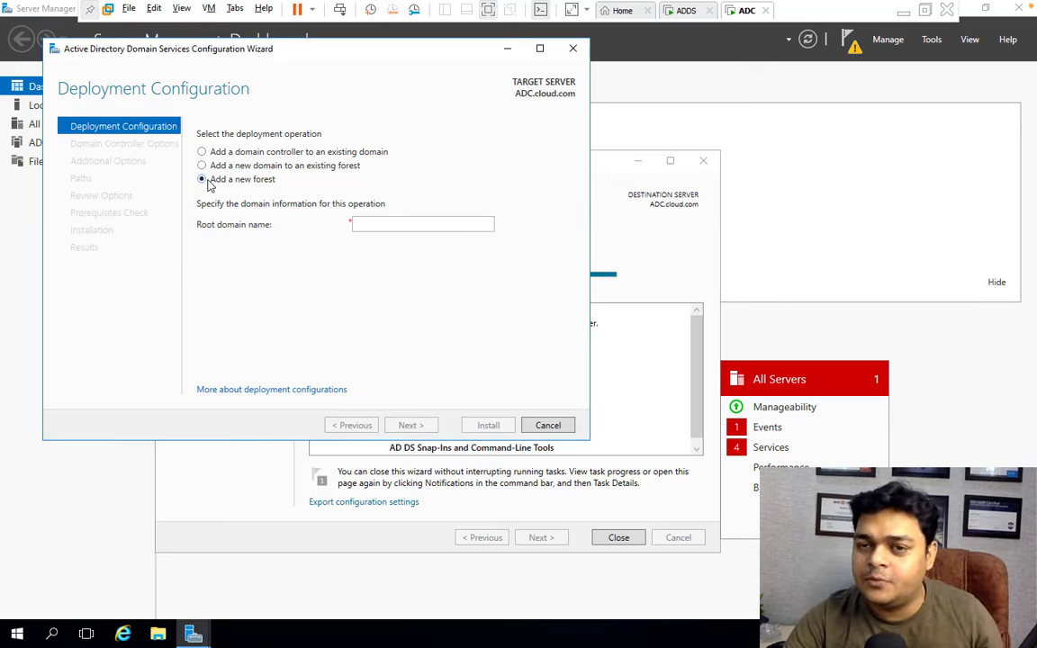
{"action": "left_click", "coordinate": [202, 152]}
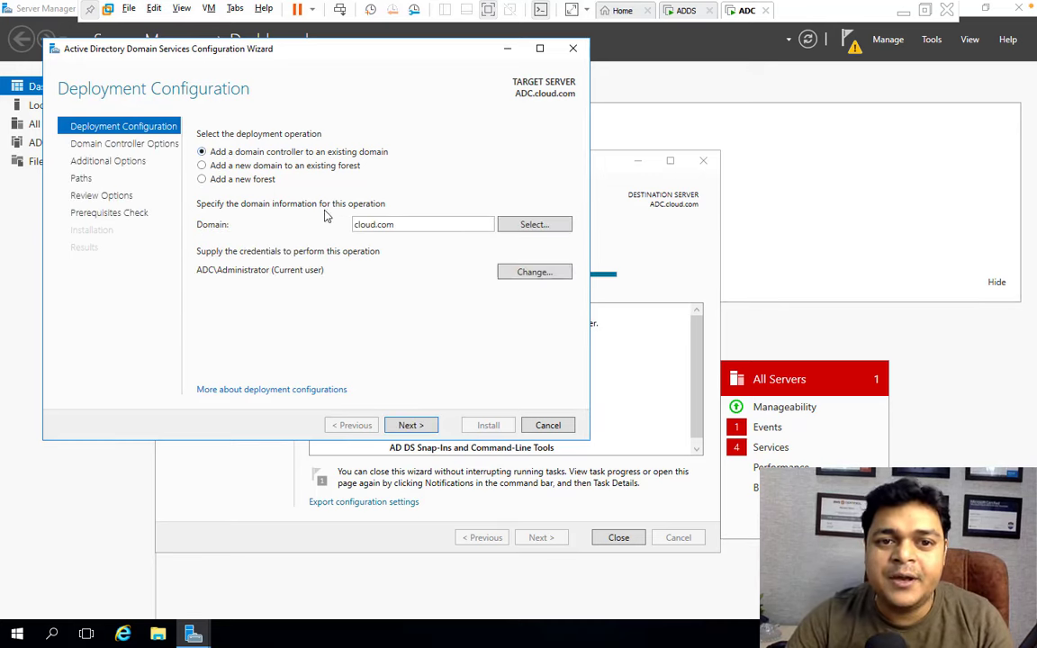
{"action": "left_click", "coordinate": [545, 273]}
{"action": "type", "text": "Ad"}
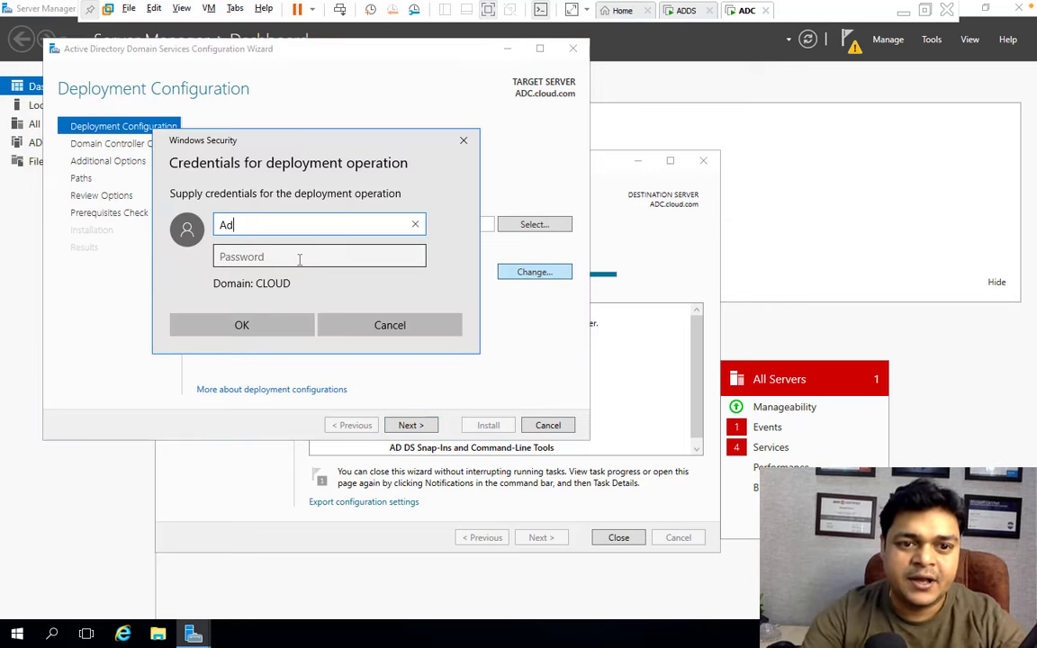
{"action": "type", "text": "ministrator"}
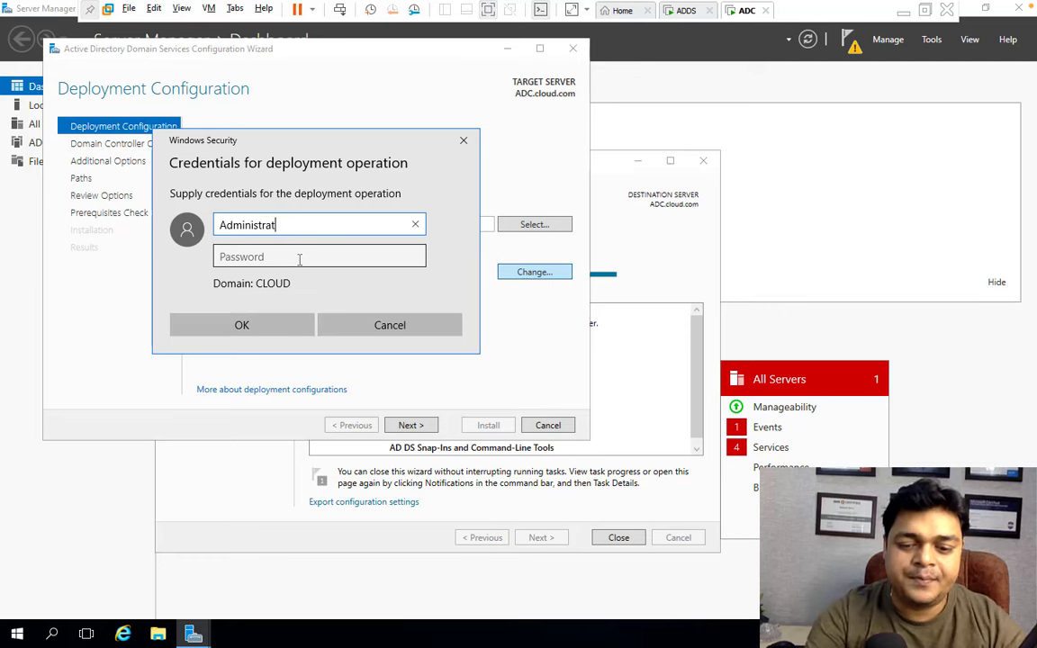
{"action": "key", "text": "Tab"}
{"action": "type", "text": "*******"}
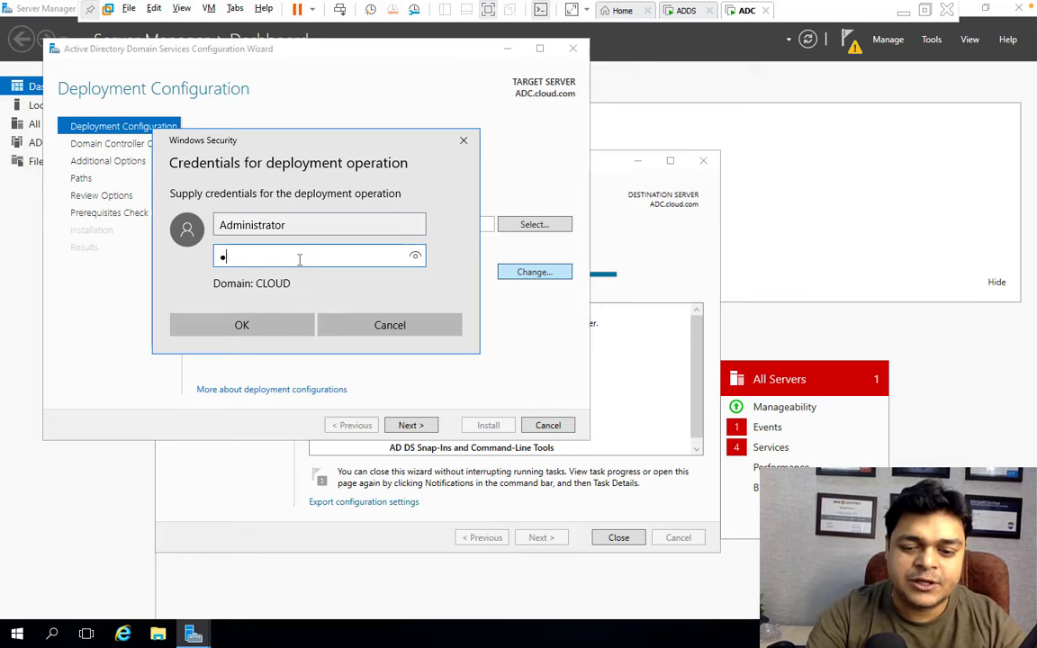
{"action": "type", "text": "****"}
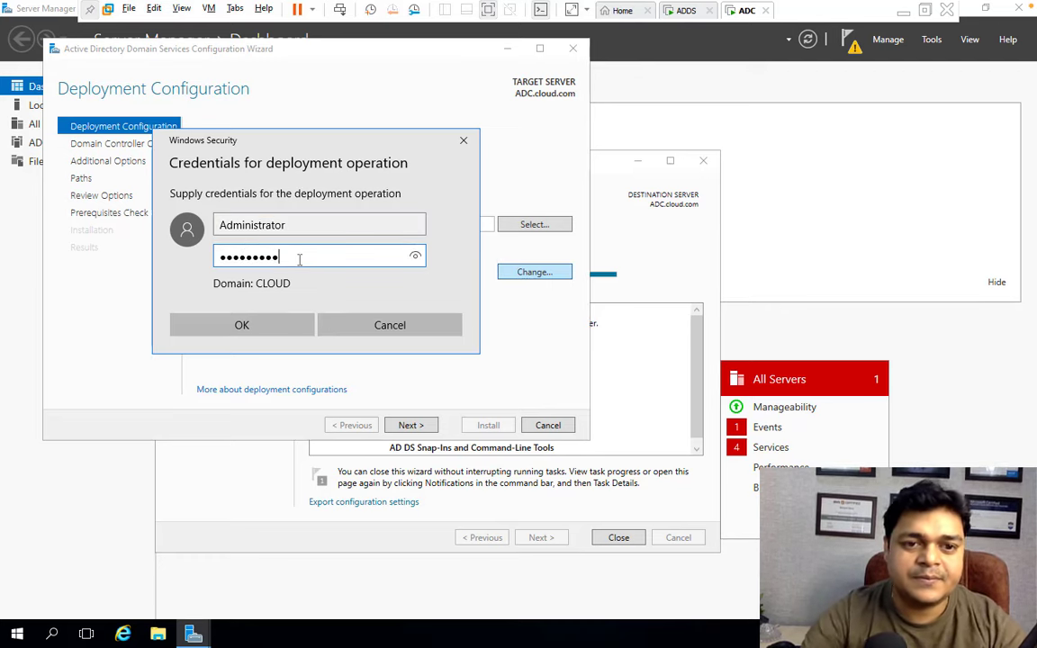
{"action": "left_click", "coordinate": [242, 325]}
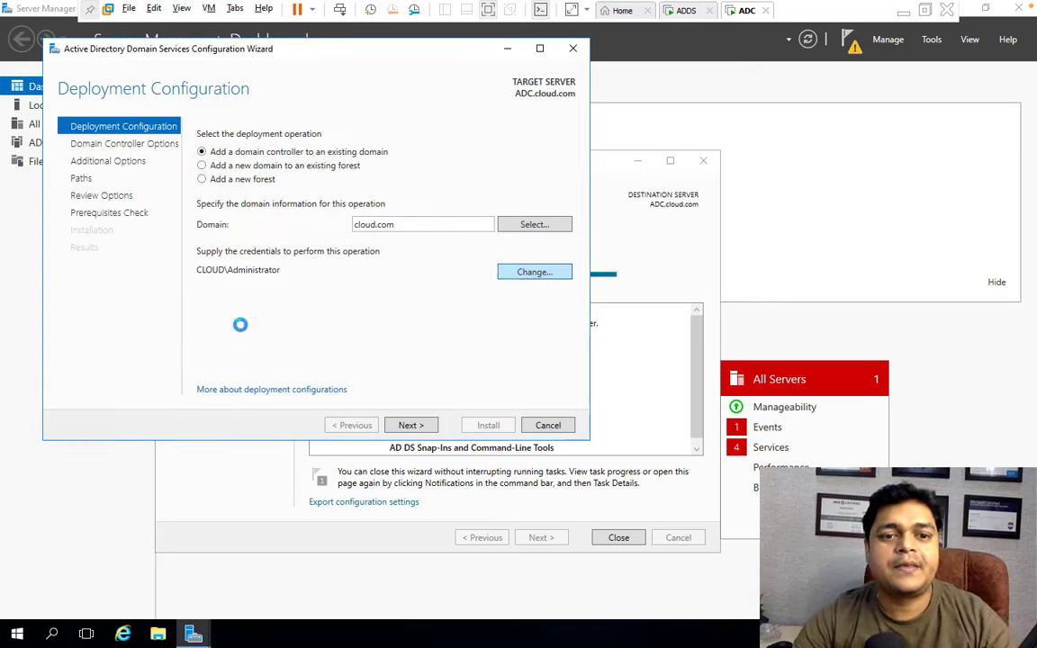
{"action": "left_click", "coordinate": [410, 426]}
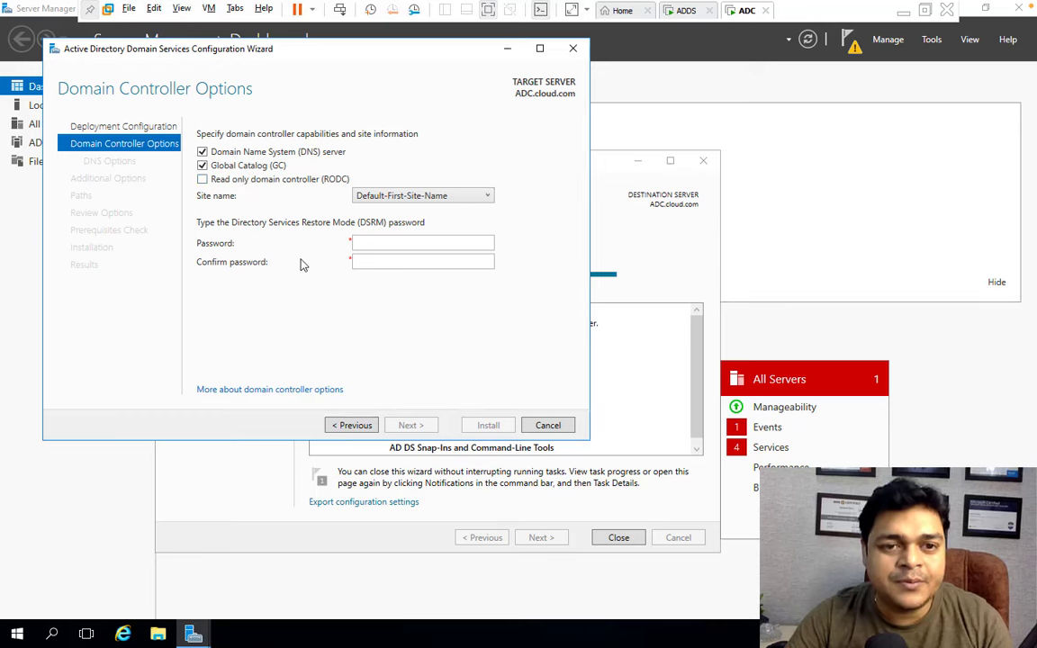
Enter and confirm the Directory Services Restore Mode password.
{"action": "left_click", "coordinate": [372, 246]}
{"action": "type", "text": "Pass"}
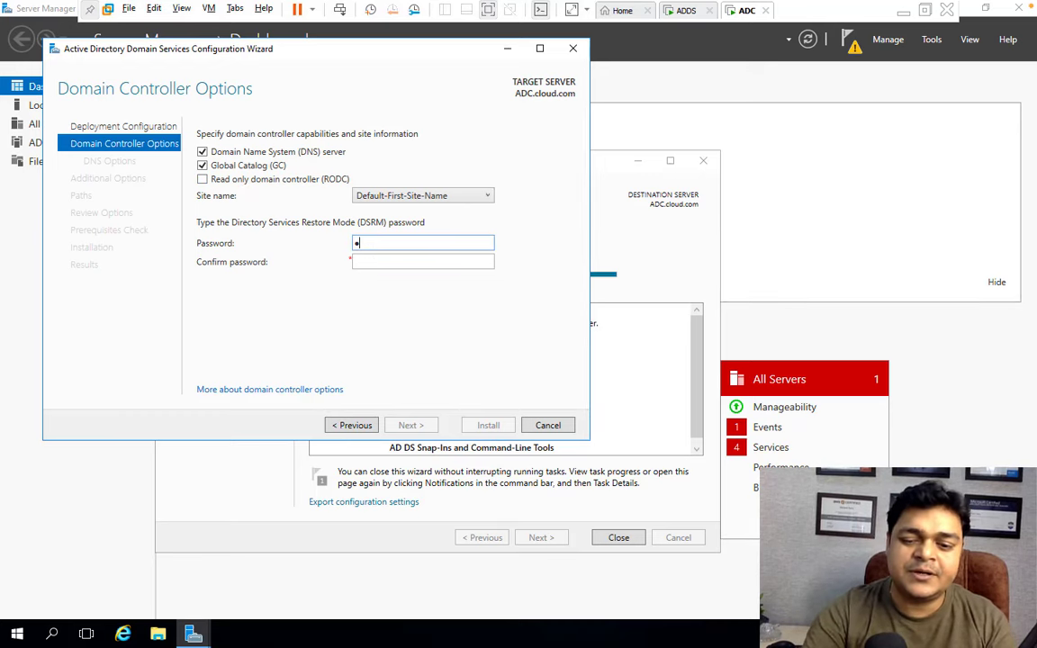
{"action": "type", "text": "@1234"}
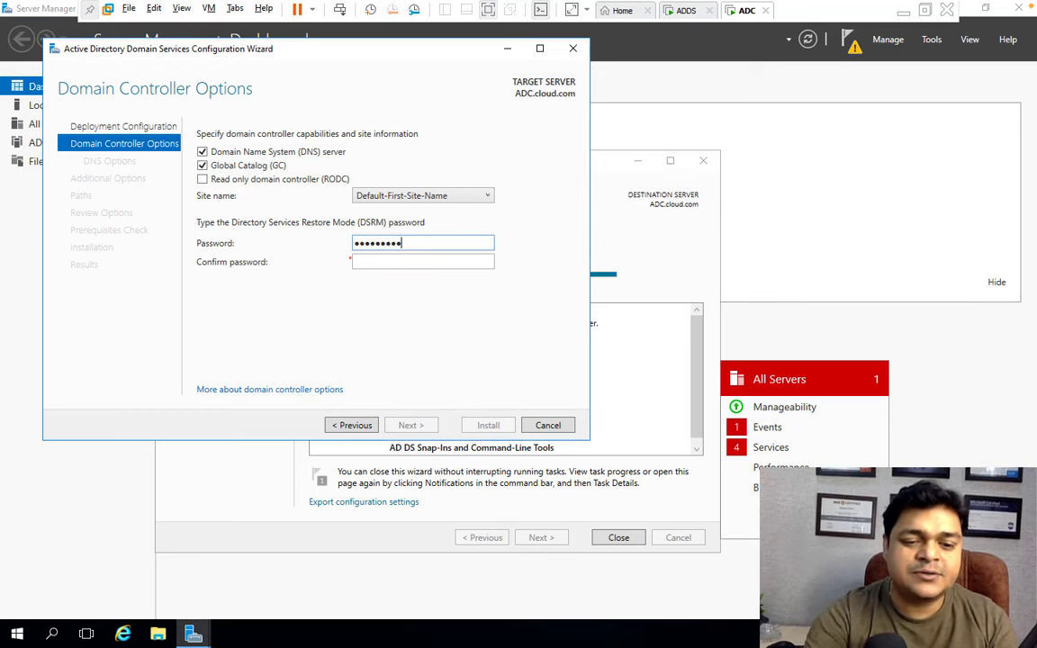
{"action": "left_click", "coordinate": [410, 266]}
{"action": "type", "text": "P"}
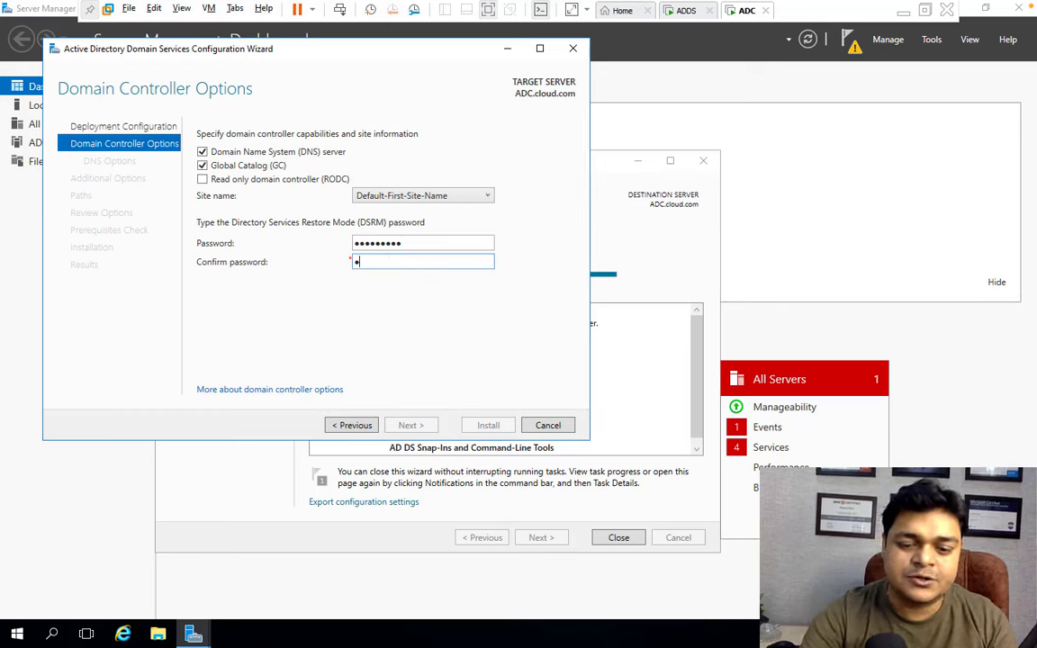
{"action": "type", "text": "ass@123"}
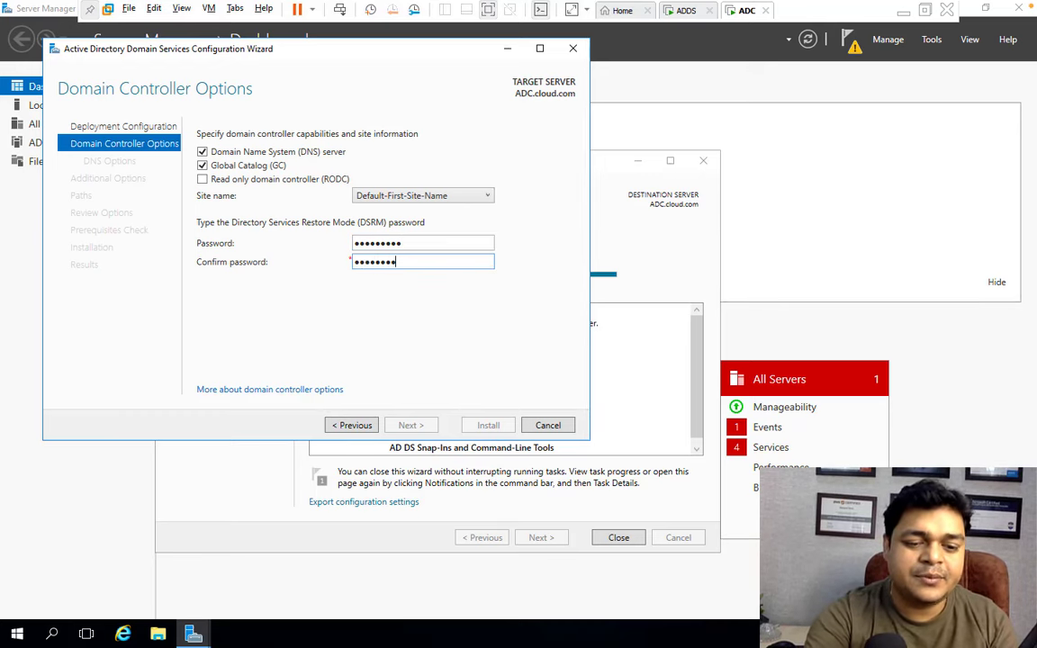
{"action": "type", "text": "4"}
Accept the default DNS, additional options, folder paths and review settings to reach the prerequisites check.
{"action": "left_click", "coordinate": [420, 425]}
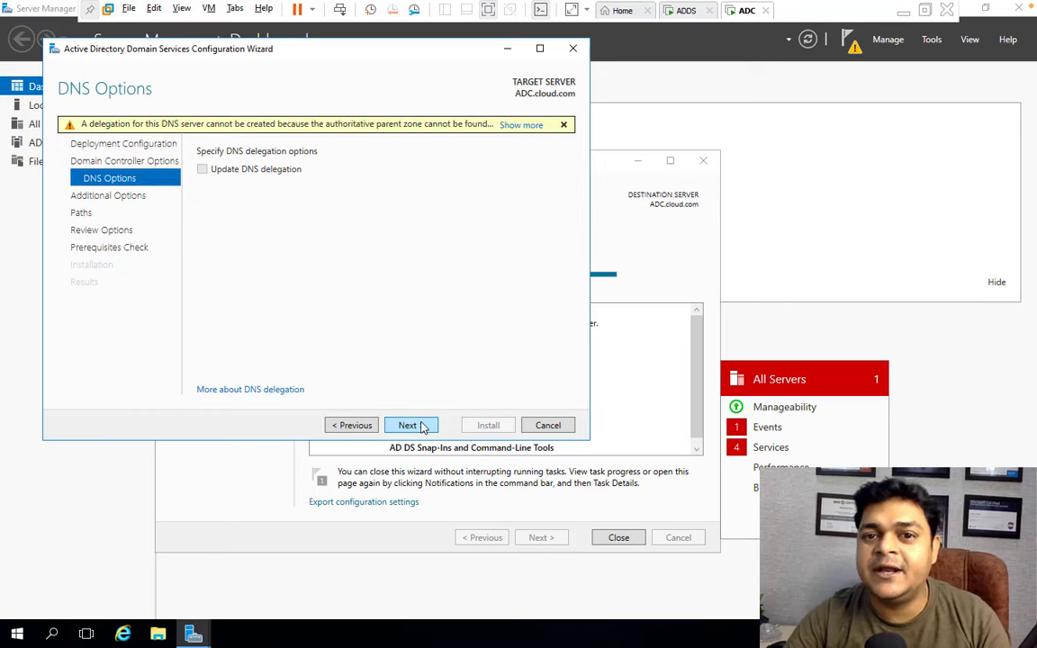
{"action": "left_click", "coordinate": [419, 425]}
{"action": "left_click", "coordinate": [419, 426]}
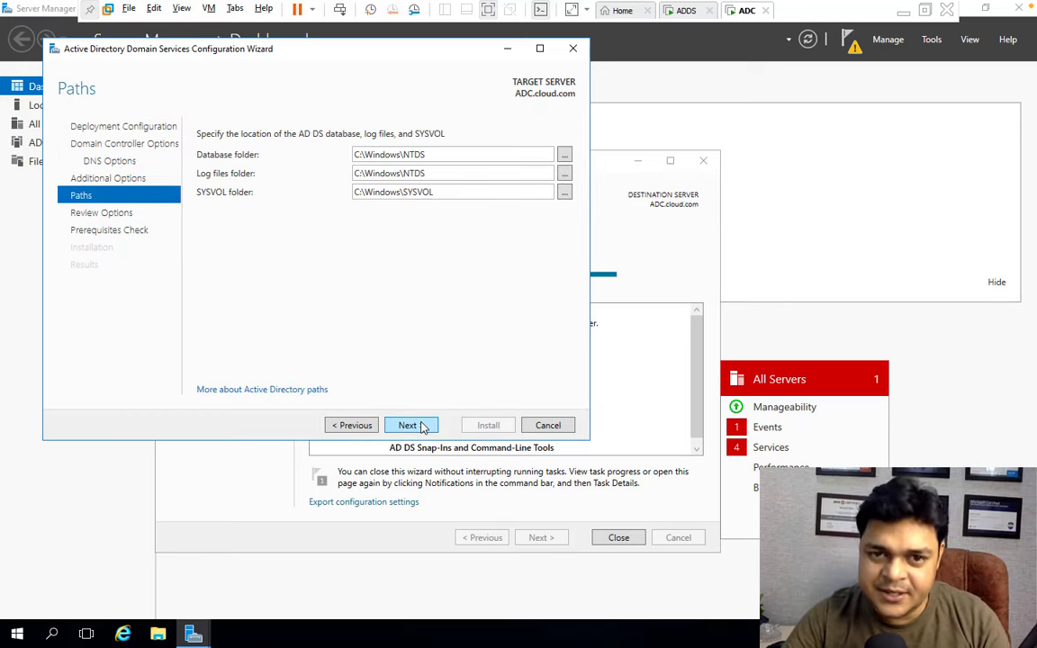
{"action": "left_click", "coordinate": [420, 426]}
{"action": "left_click", "coordinate": [414, 427]}
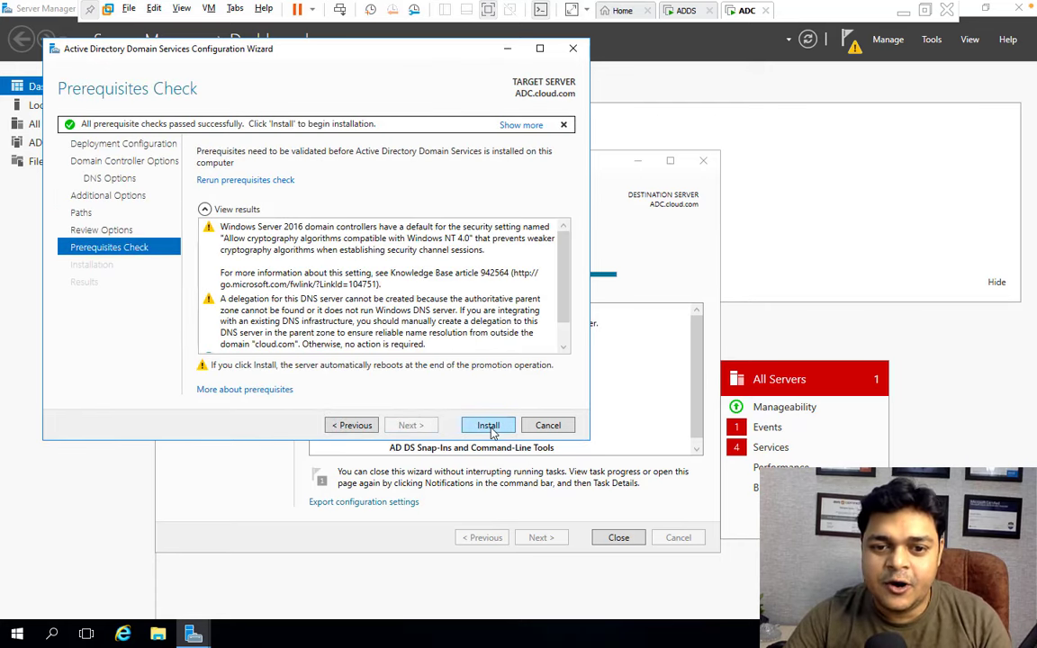
Install AD DS on ADC, then dismiss the sign-out notice and close the configuration wizard.
{"action": "left_click", "coordinate": [488, 426]}
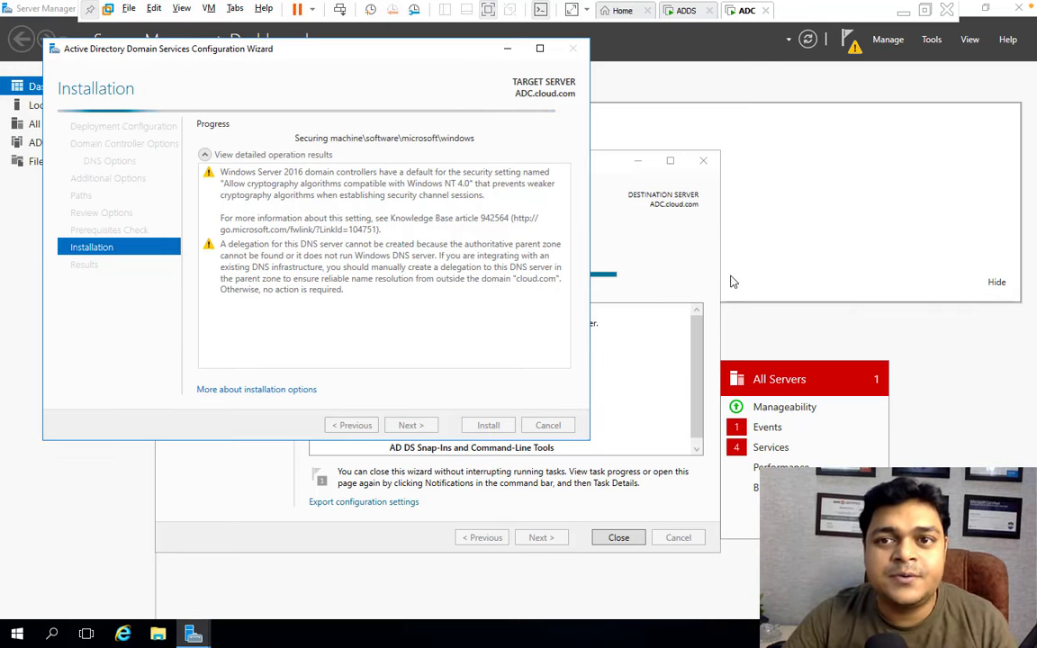
{"action": "left_click", "coordinate": [903, 12]}
{"action": "mouse_move", "coordinate": [630, 630]}
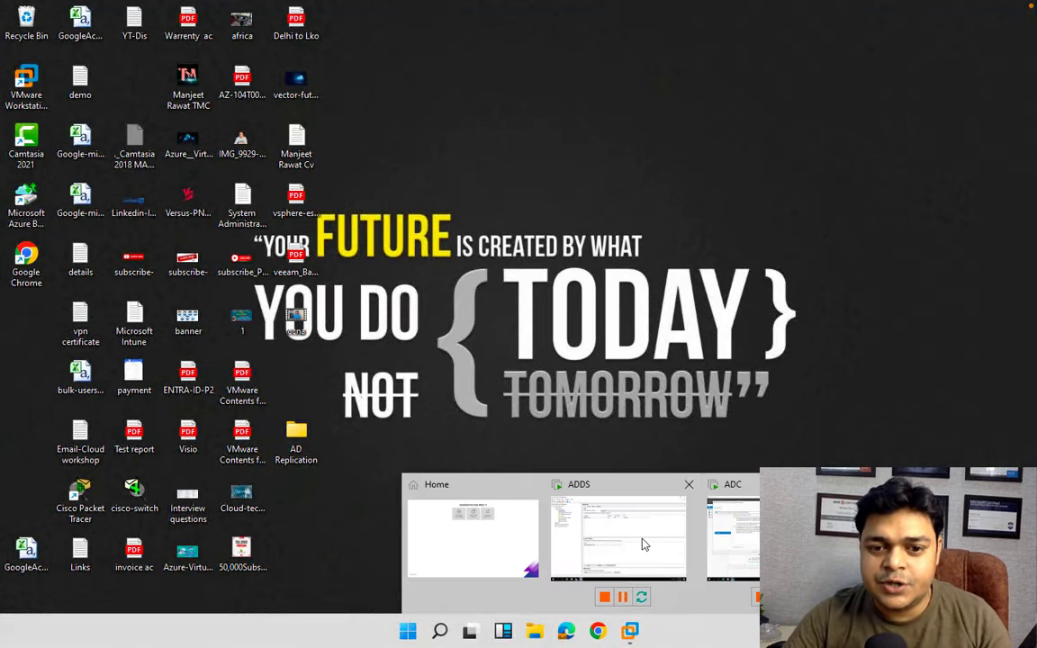
{"action": "left_click", "coordinate": [759, 520]}
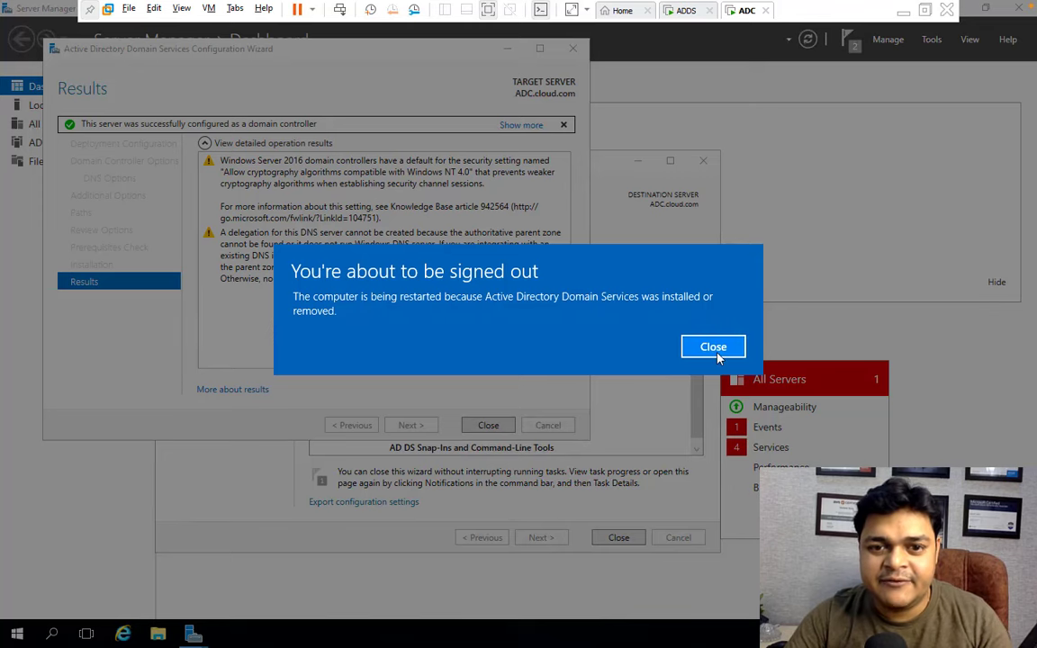
{"action": "left_click", "coordinate": [715, 350]}
{"action": "left_click", "coordinate": [490, 425]}
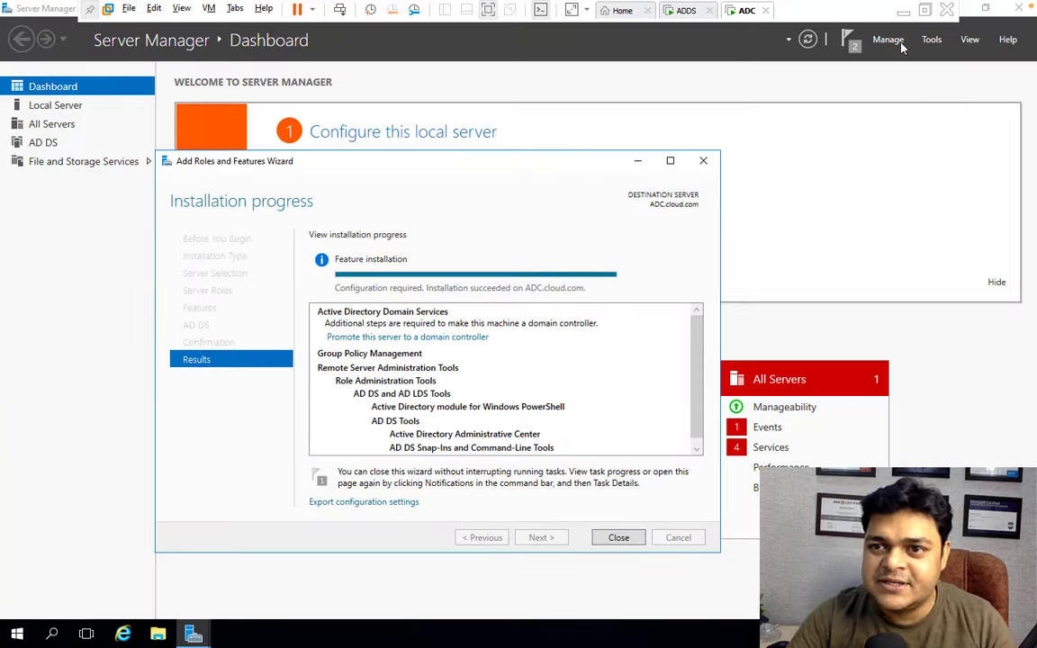
Launch Notepad on the host from the Run dialog.
{"action": "left_click", "coordinate": [902, 13]}
{"action": "key", "text": "super+r"}
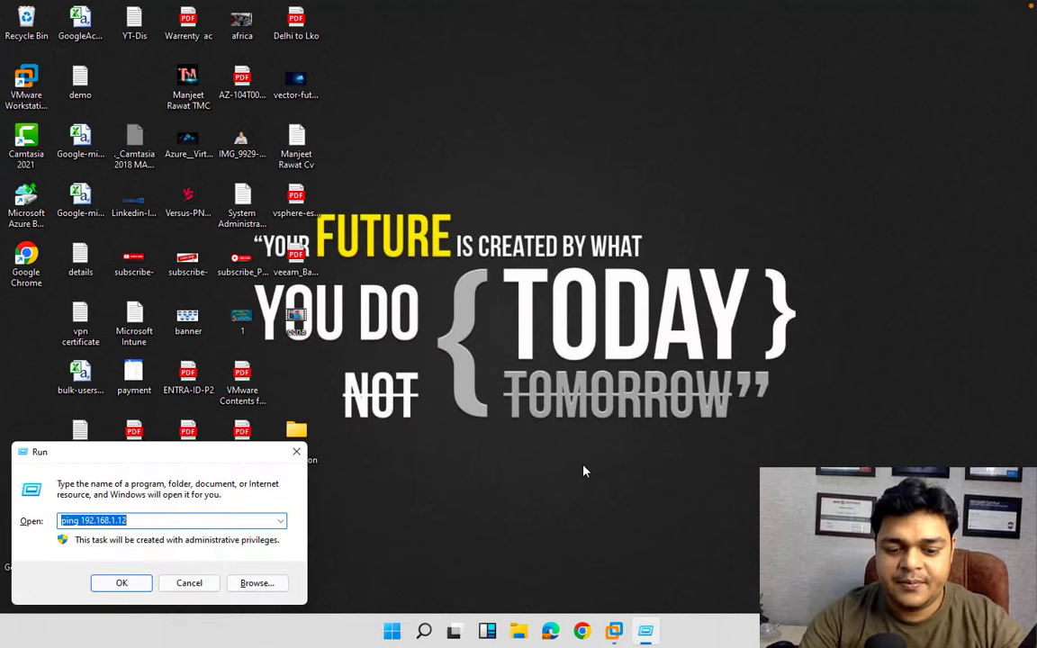
{"action": "type", "text": "notewa"}
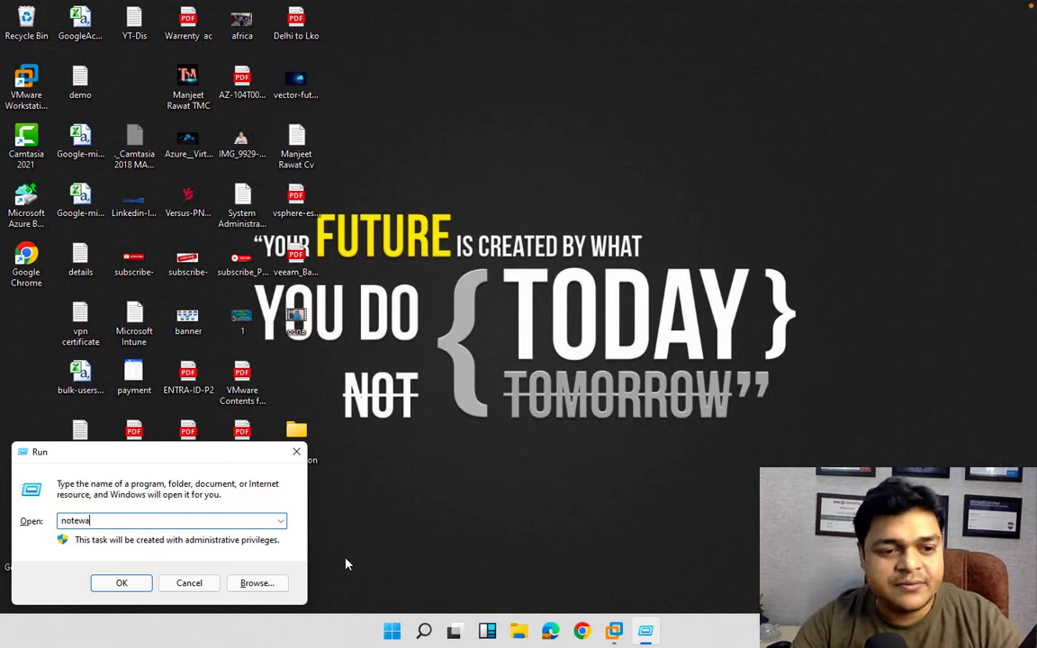
{"action": "key", "text": "BackSpace"}
{"action": "key", "text": "BackSpace"}
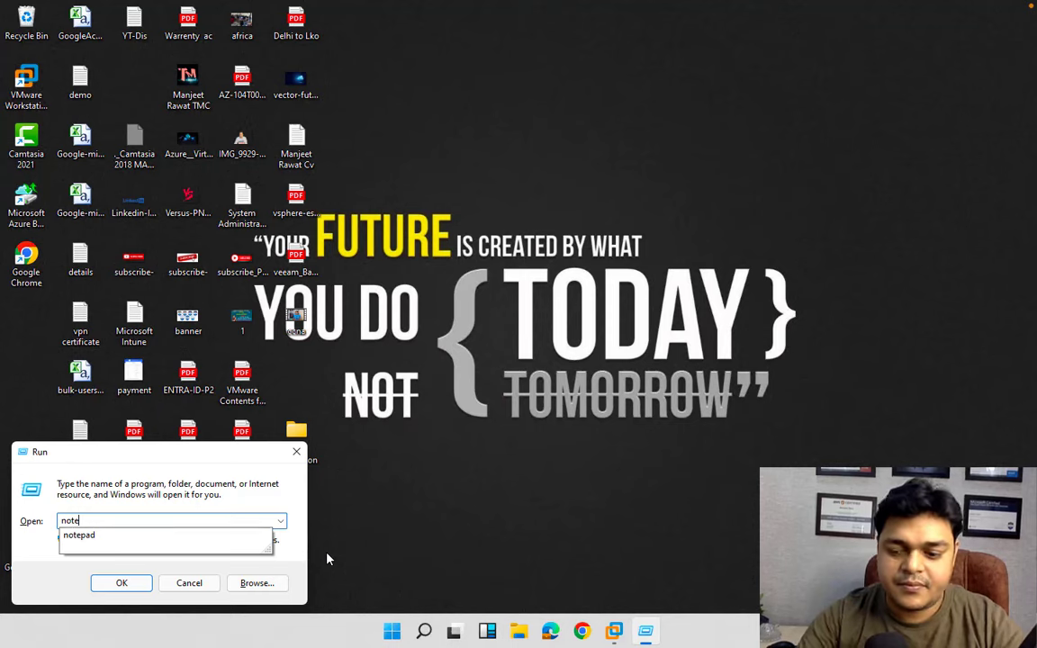
{"action": "key", "text": "Down"}
{"action": "key", "text": "Return"}
Pause the screen recording on the macOS desktop and return to the Windows desktop.
{"action": "key", "text": "ctrl+Left"}
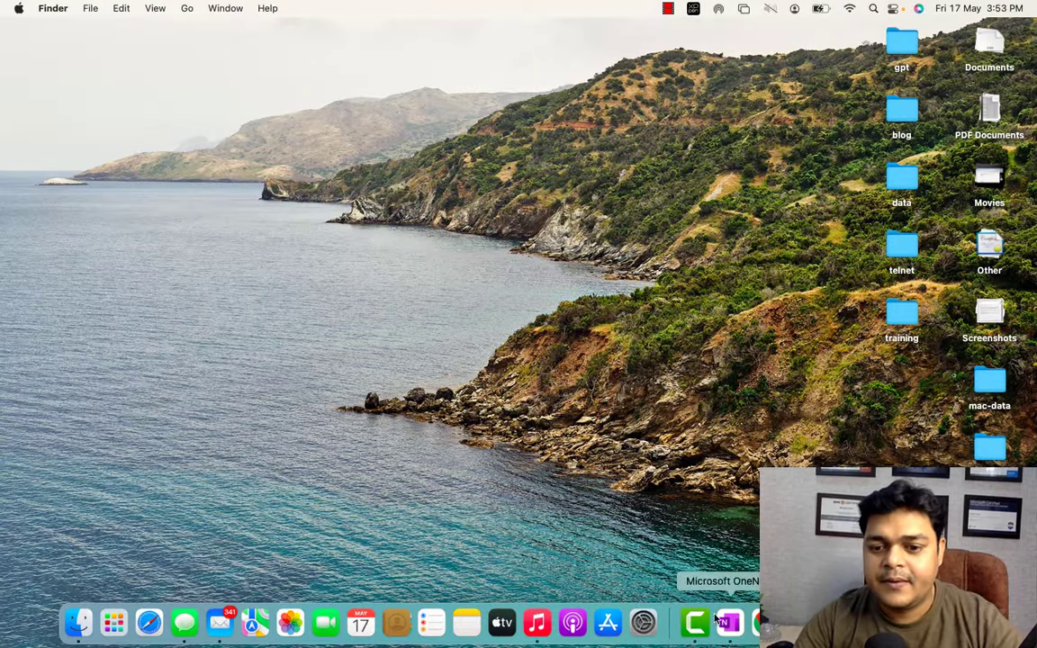
{"action": "left_click", "coordinate": [692, 624]}
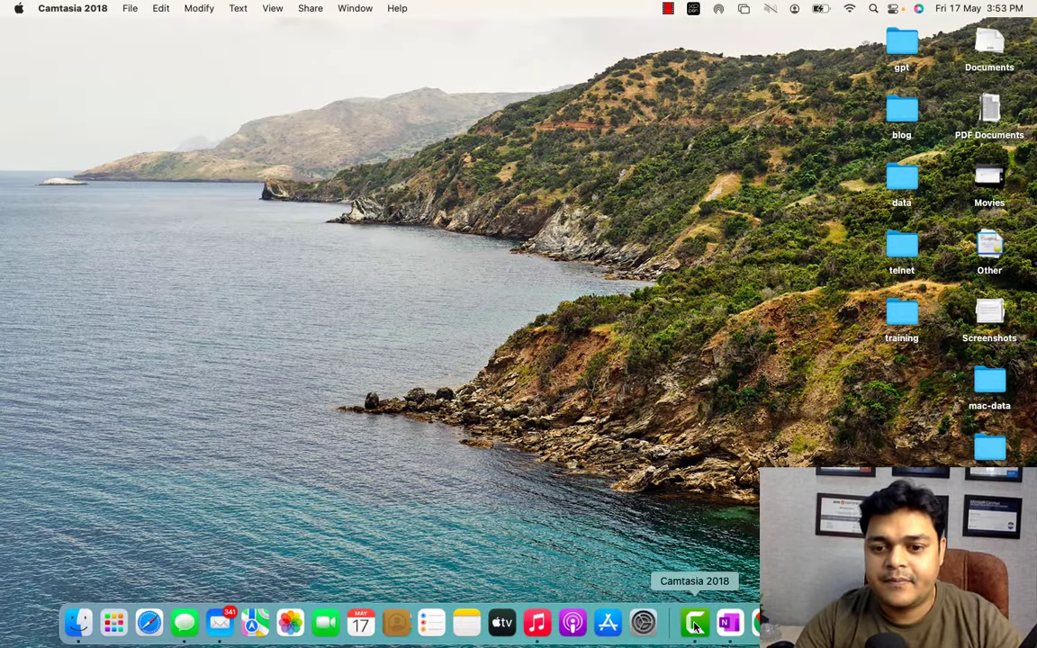
{"action": "right_click", "coordinate": [694, 626]}
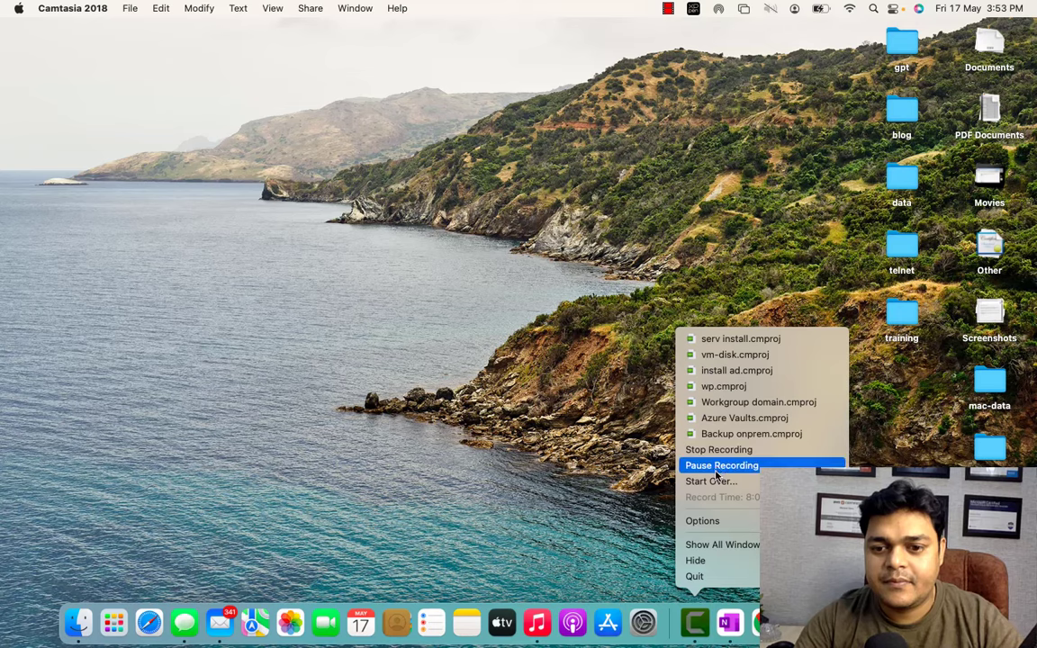
{"action": "left_click", "coordinate": [717, 468]}
{"action": "key", "text": "ctrl+Right"}
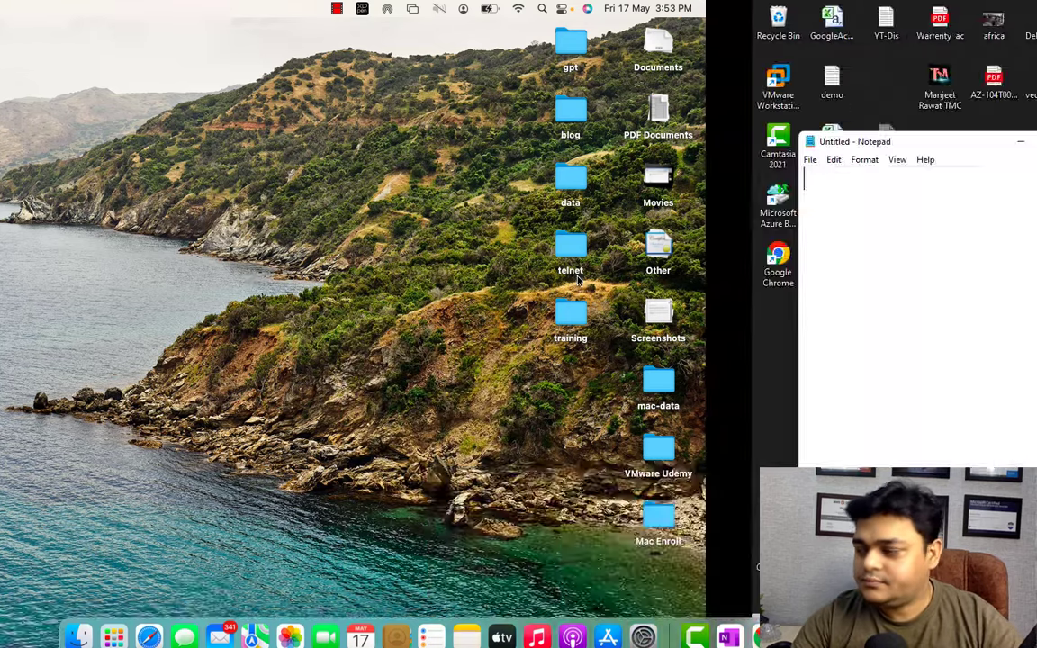
Maximize Notepad and type netdom query fsmo, ntdsutil, role and connections on separate lines, then continue with connect to server.
{"action": "left_click", "coordinate": [303, 141]}
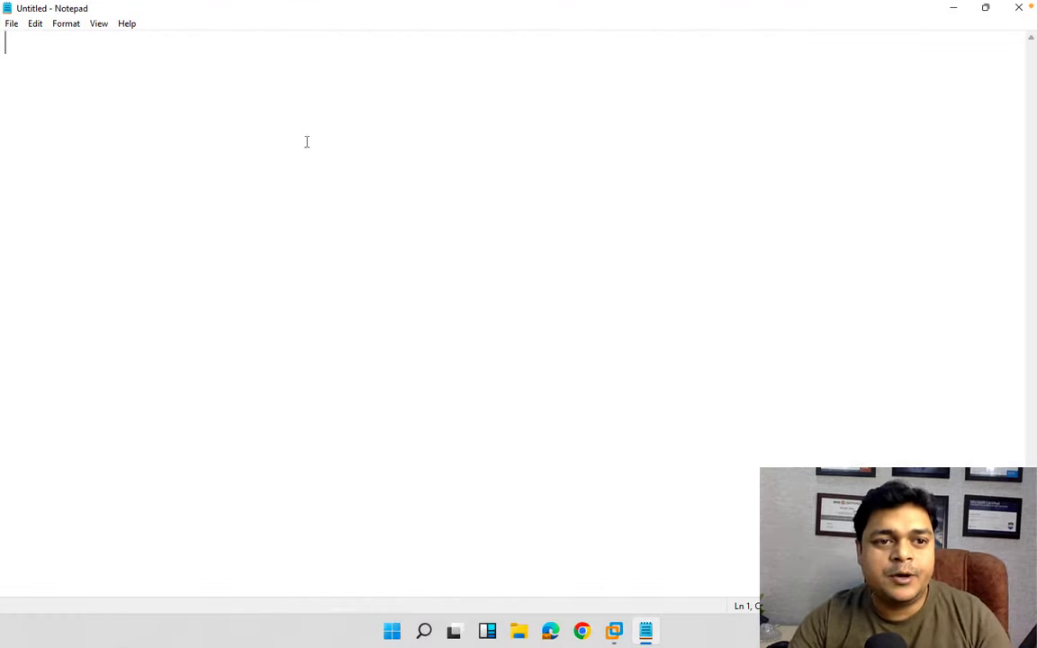
{"action": "type", "text": "ne"}
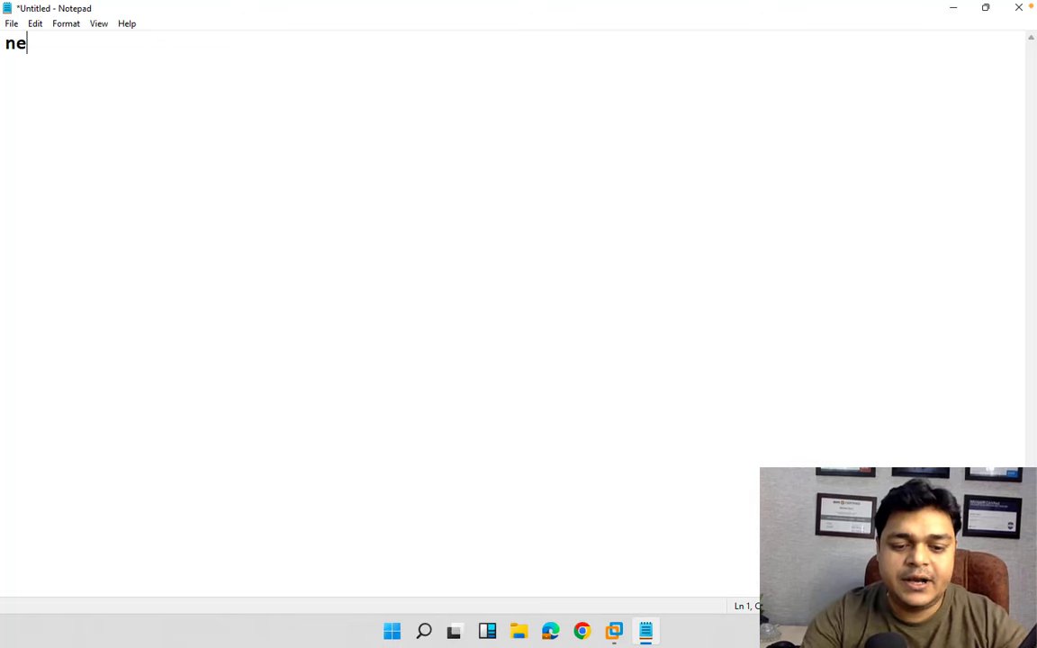
{"action": "type", "text": "tdom que"}
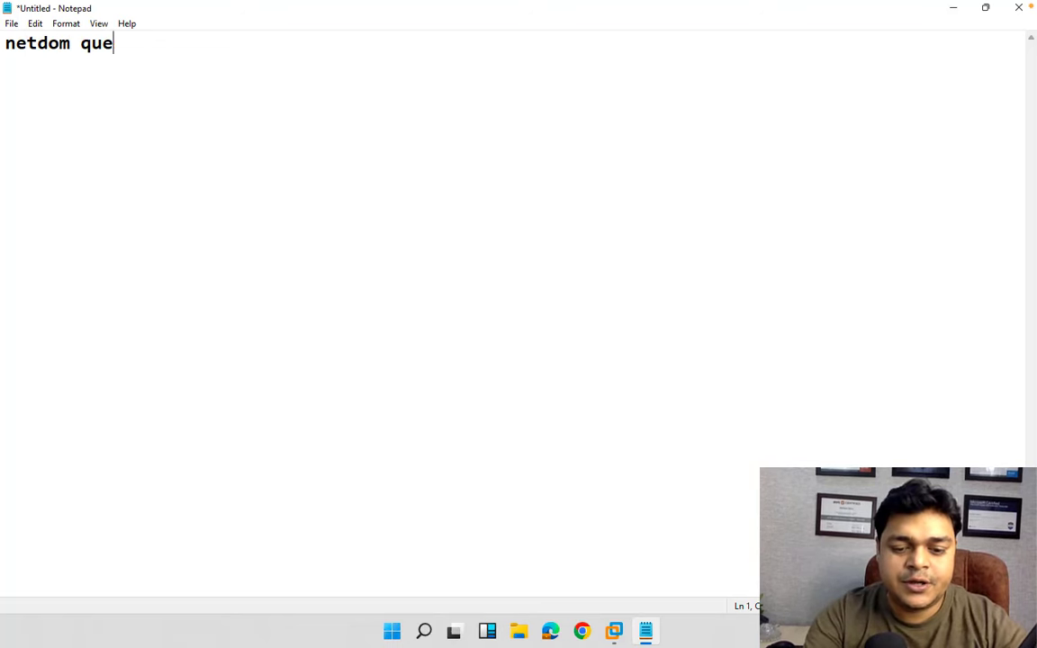
{"action": "type", "text": "ry fsmo"}
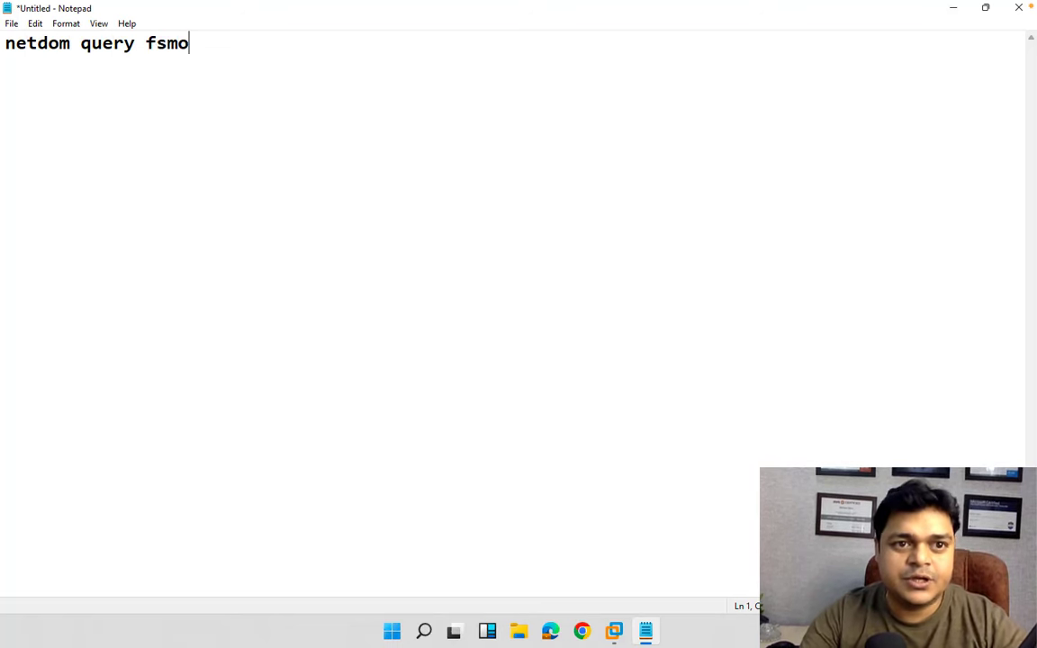
{"action": "key", "text": "Return"}
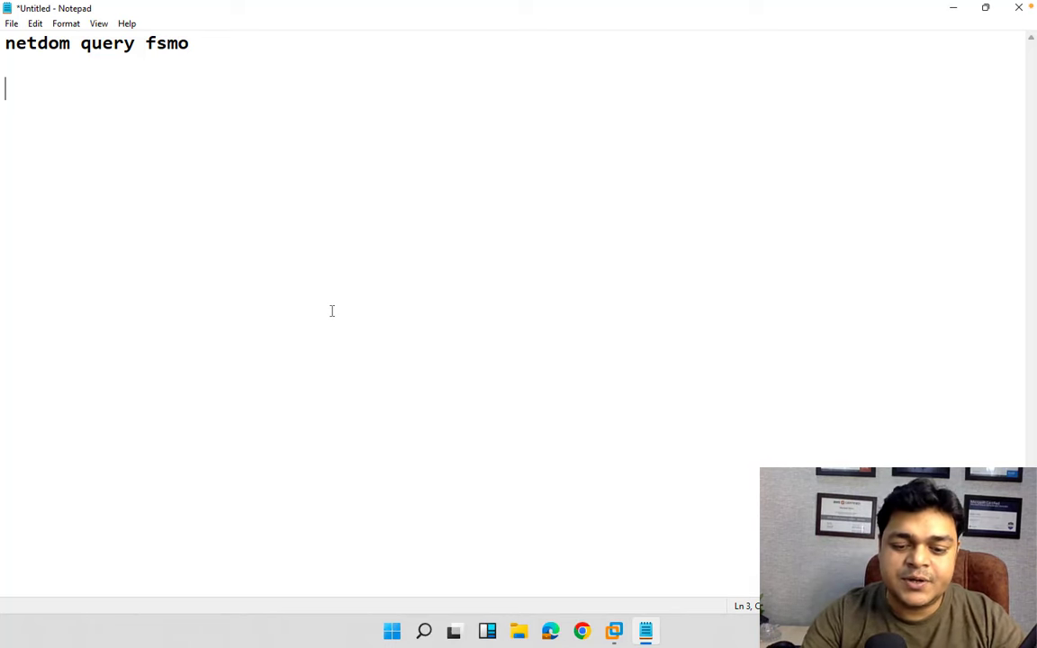
{"action": "type", "text": "ntdsutil"}
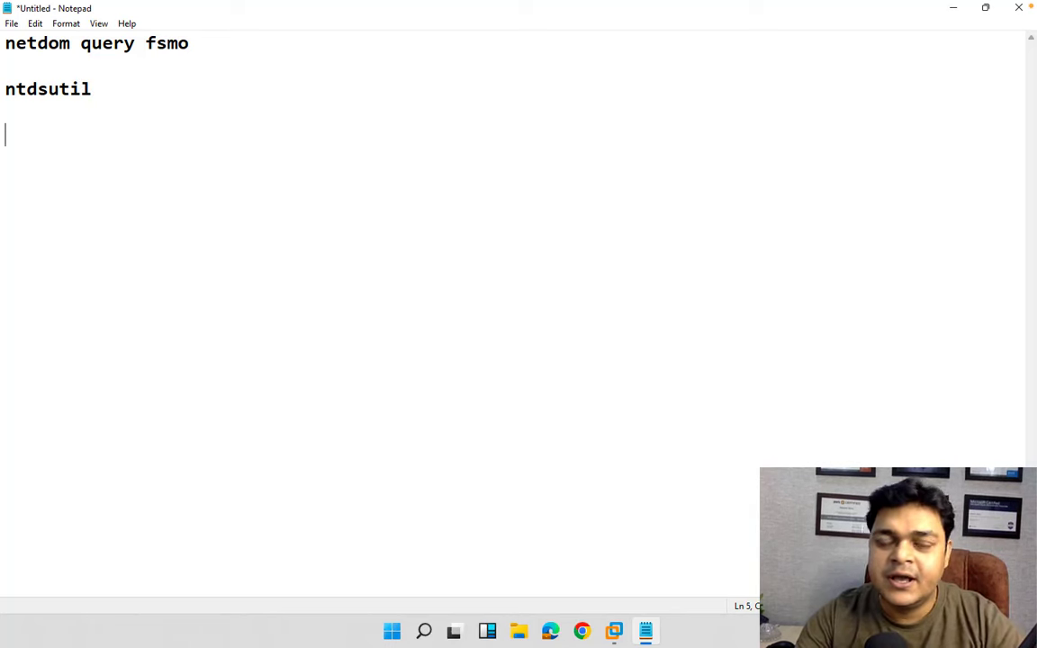
{"action": "type", "text": "role"}
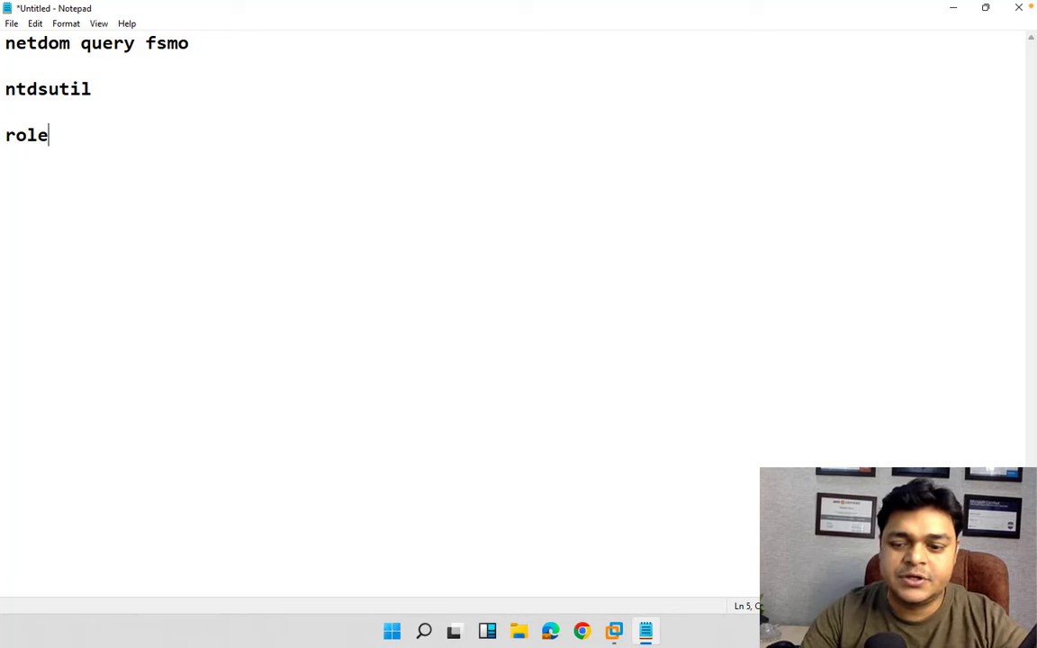
{"action": "key", "text": "Return"}
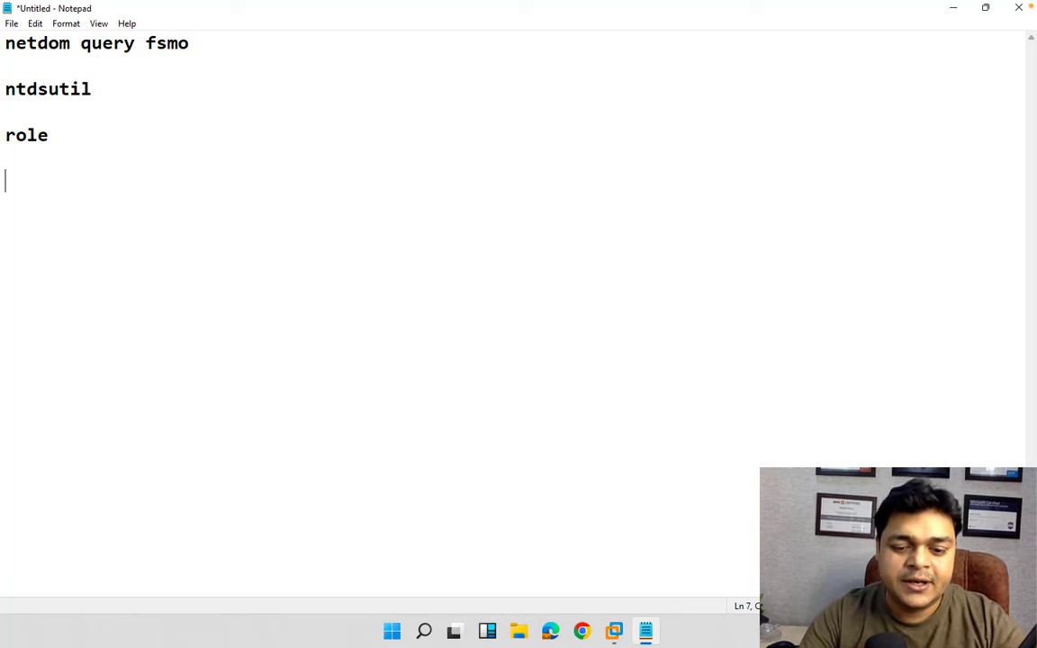
{"action": "type", "text": "connectio"}
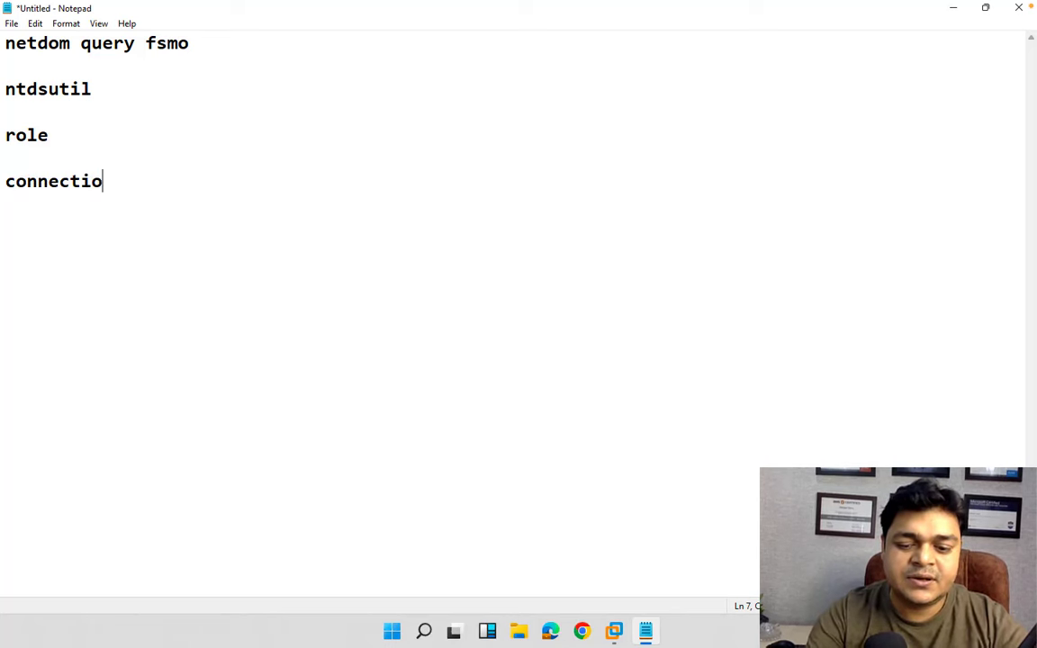
{"action": "type", "text": "ns"}
{"action": "key", "text": "Return"}
{"action": "key", "text": "Return"}
{"action": "key", "text": "Return"}
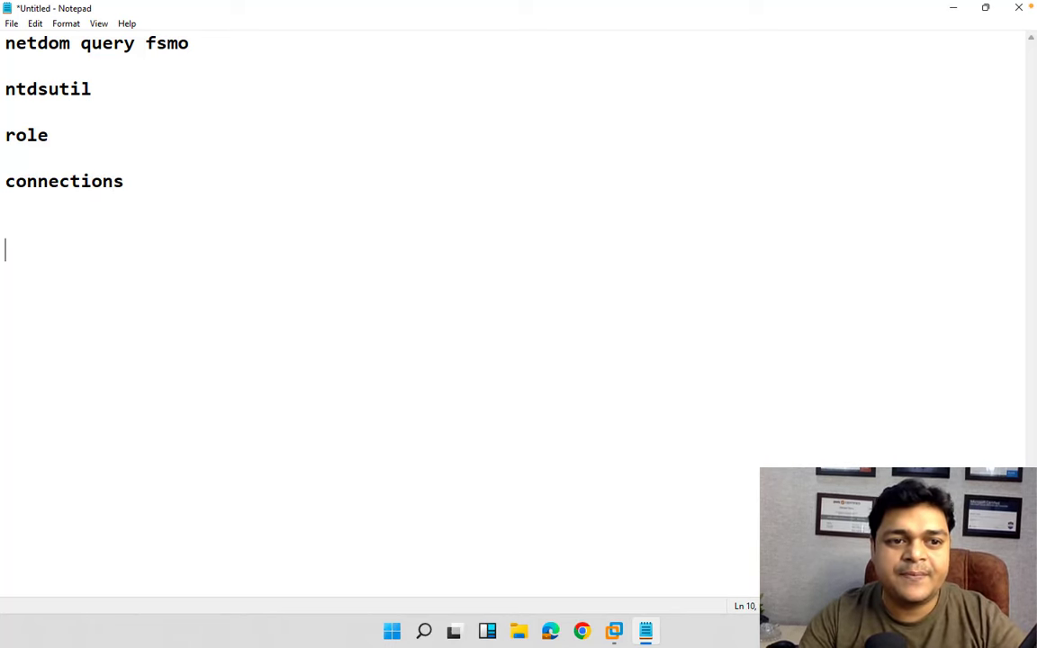
{"action": "type", "text": "connect"}
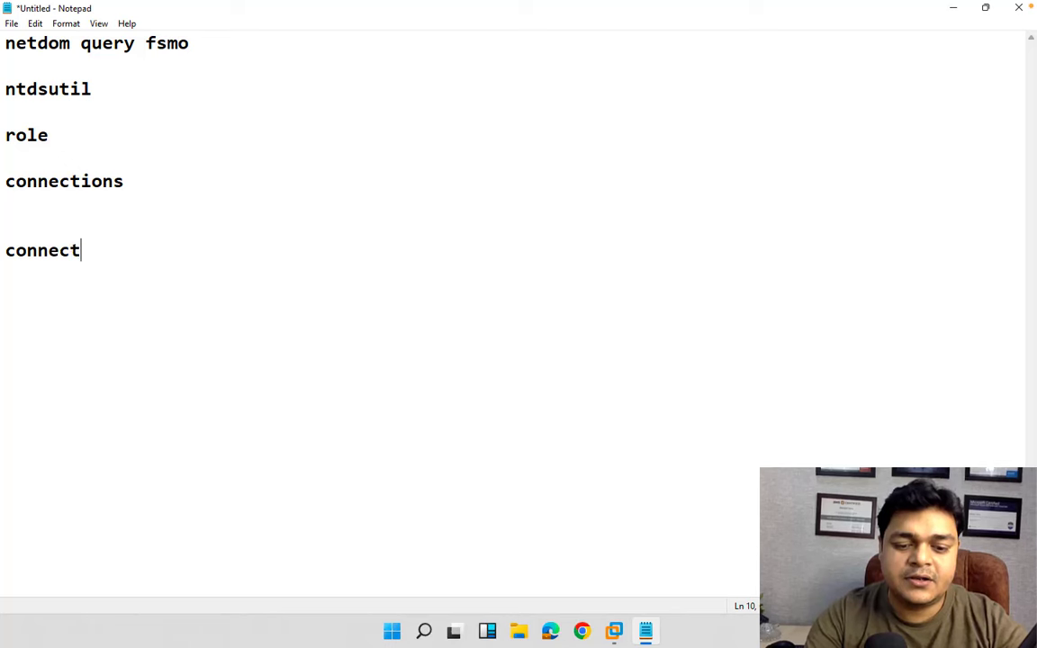
{"action": "type", "text": " to server "}
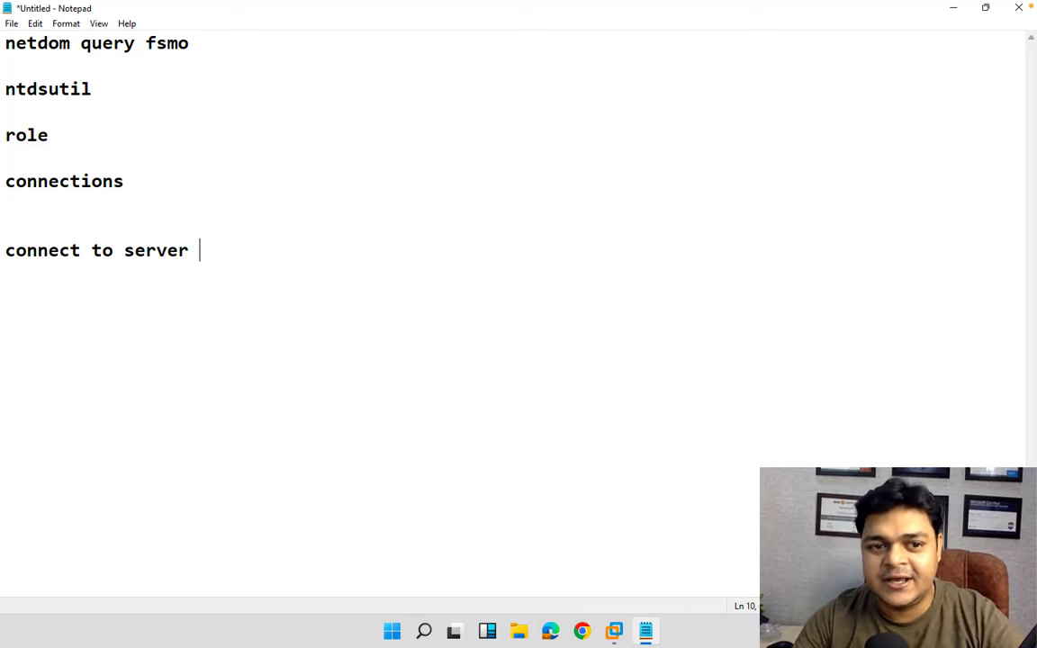
{"action": "type", "text": "server"}
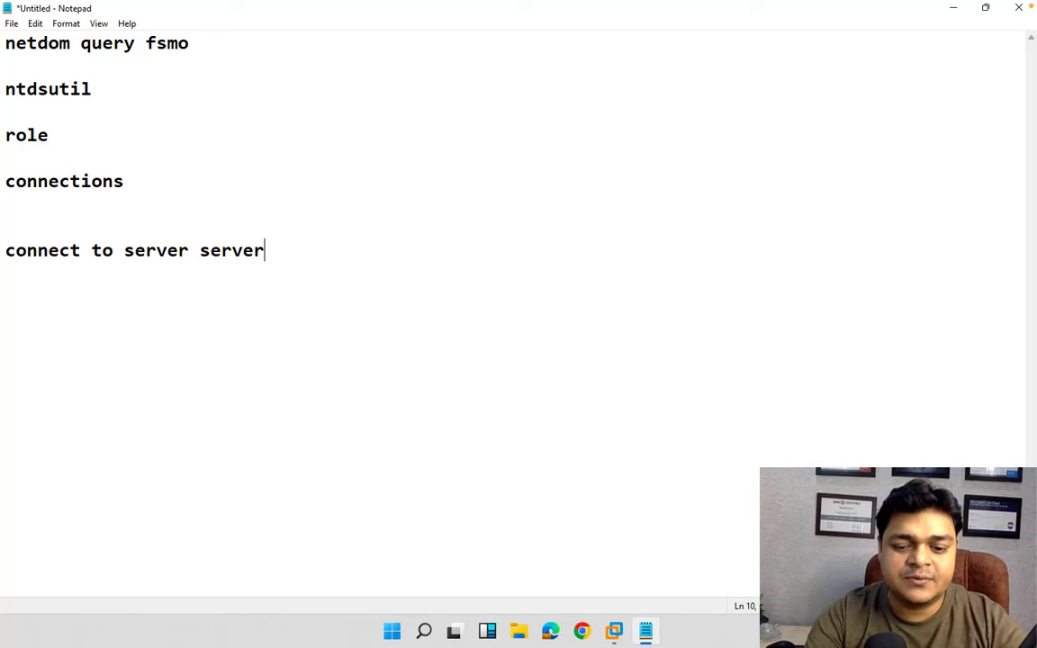
{"action": "type", "text": " name"}
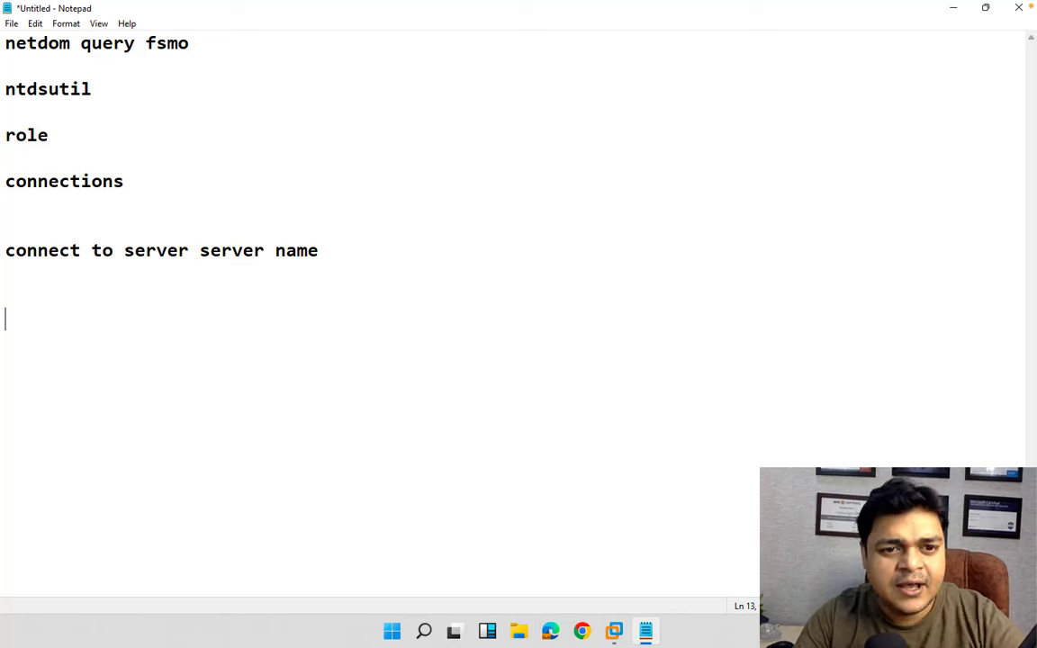
{"action": "type", "text": "quit"}
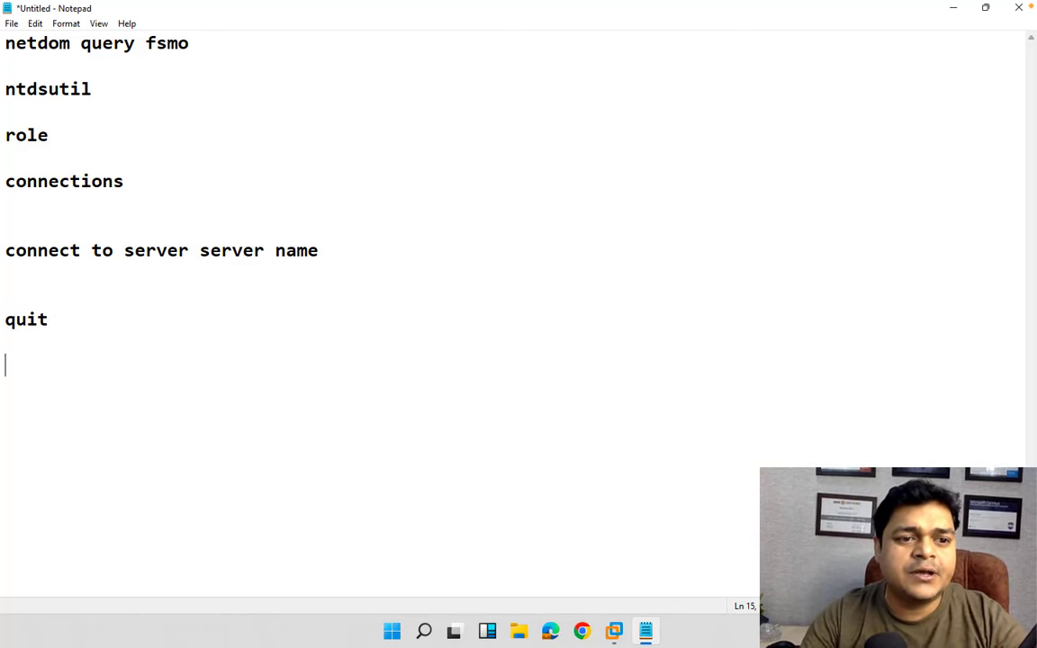
{"action": "type", "text": "transfer"}
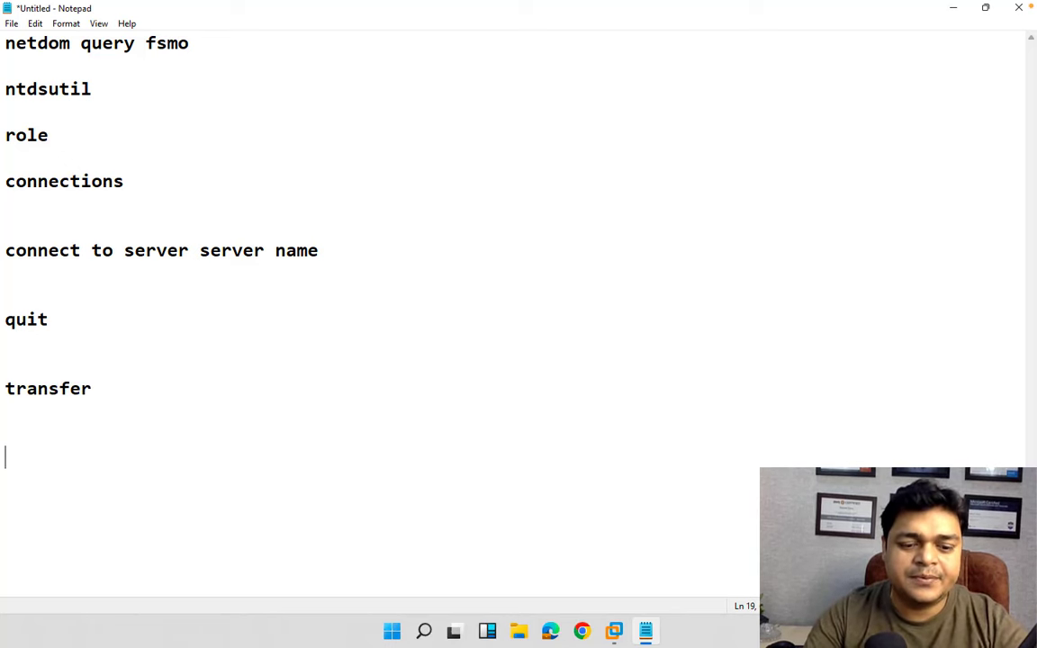
{"action": "type", "text": "seic"}
Correct the typo so the last note reads seize.
{"action": "key", "text": "BackSpace"}
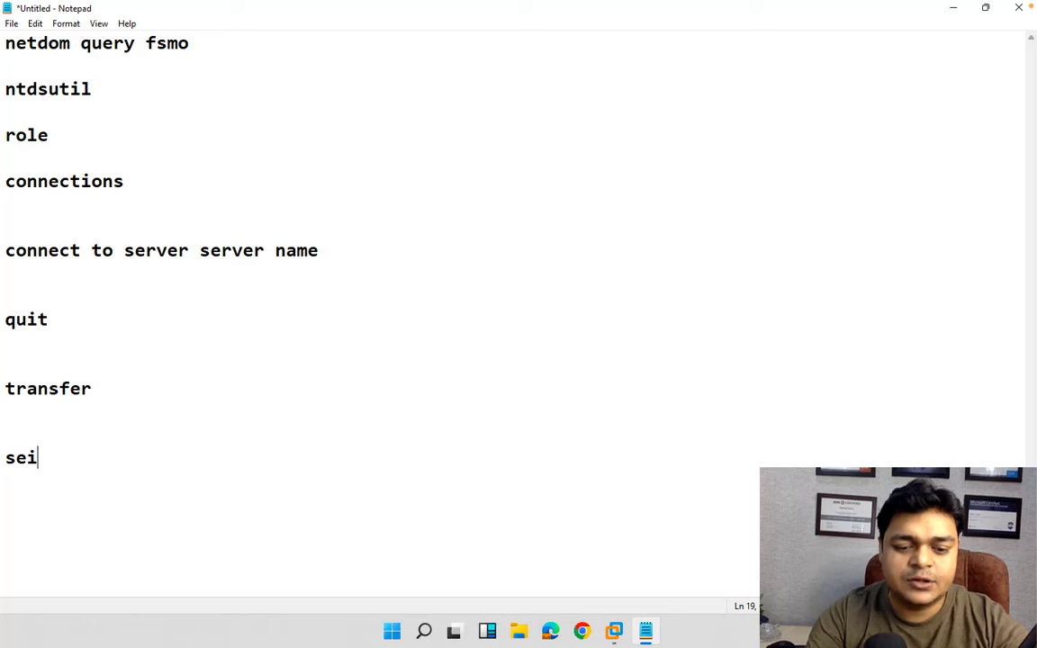
{"action": "type", "text": "ze"}
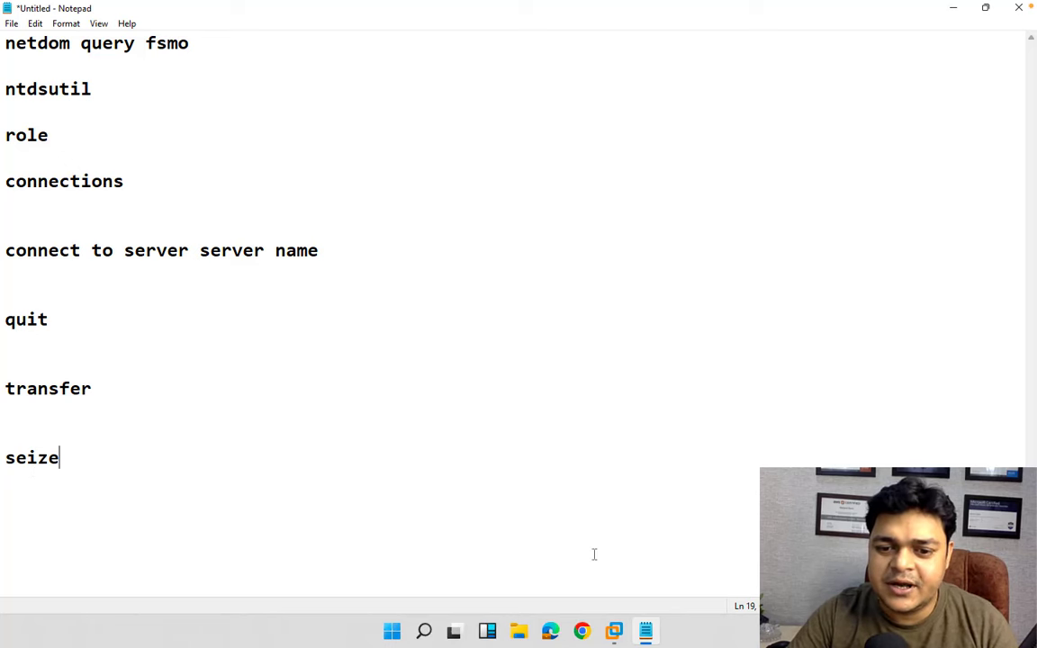
Sign in to the ADC virtual machine with the administrator password, then switch to the ADDS machine.
{"action": "mouse_move", "coordinate": [614, 630]}
{"action": "left_click", "coordinate": [720, 531]}
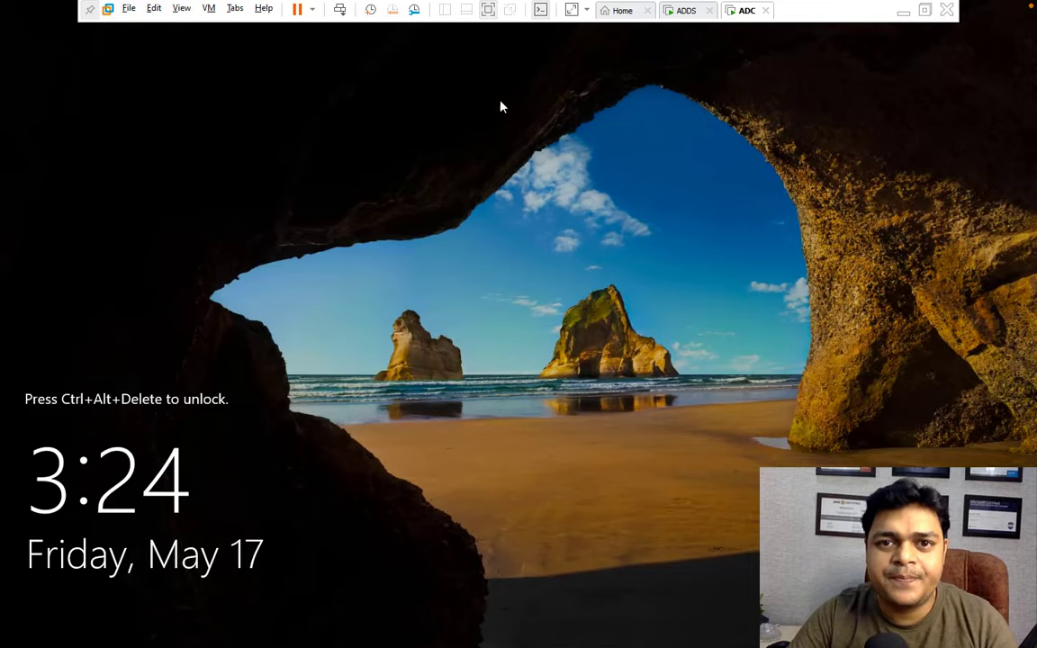
{"action": "left_click", "coordinate": [340, 9]}
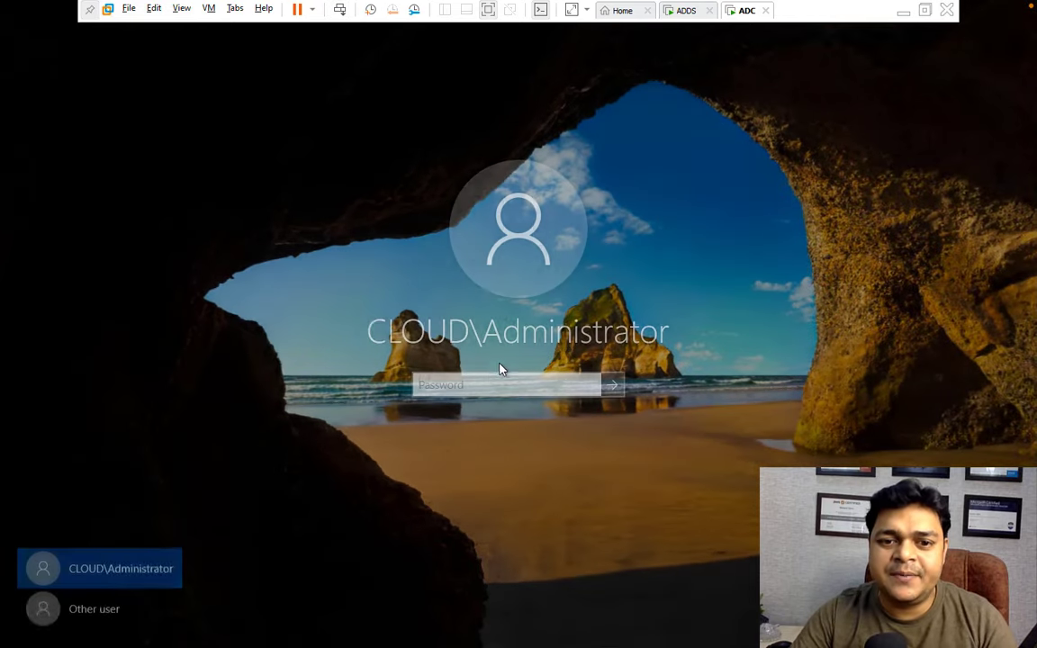
{"action": "type", "text": "******"}
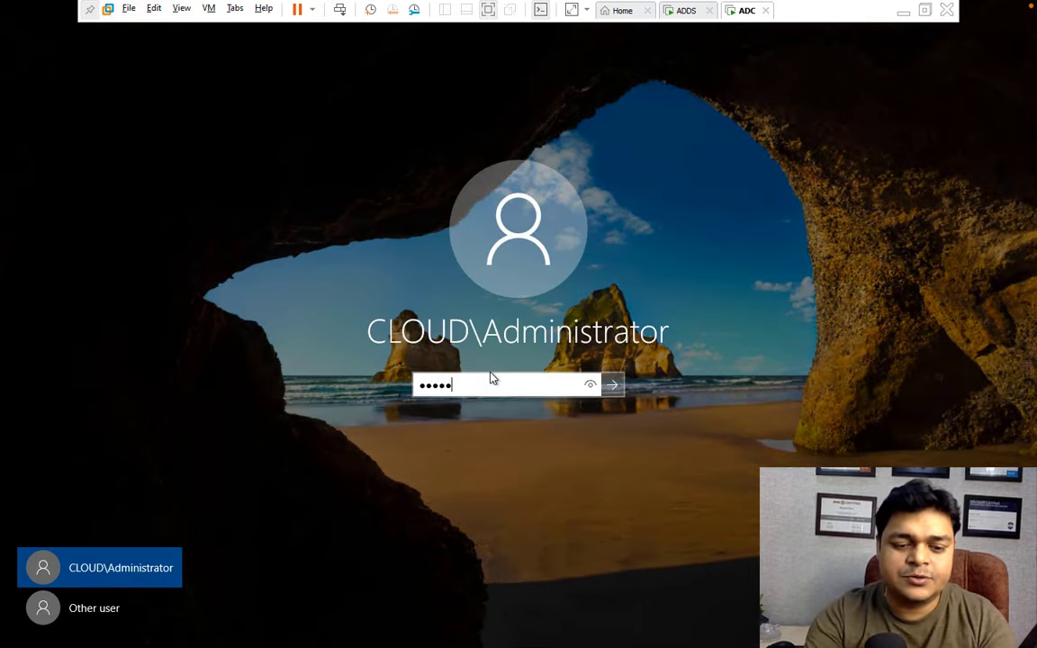
{"action": "type", "text": "***"}
{"action": "key", "text": "Return"}
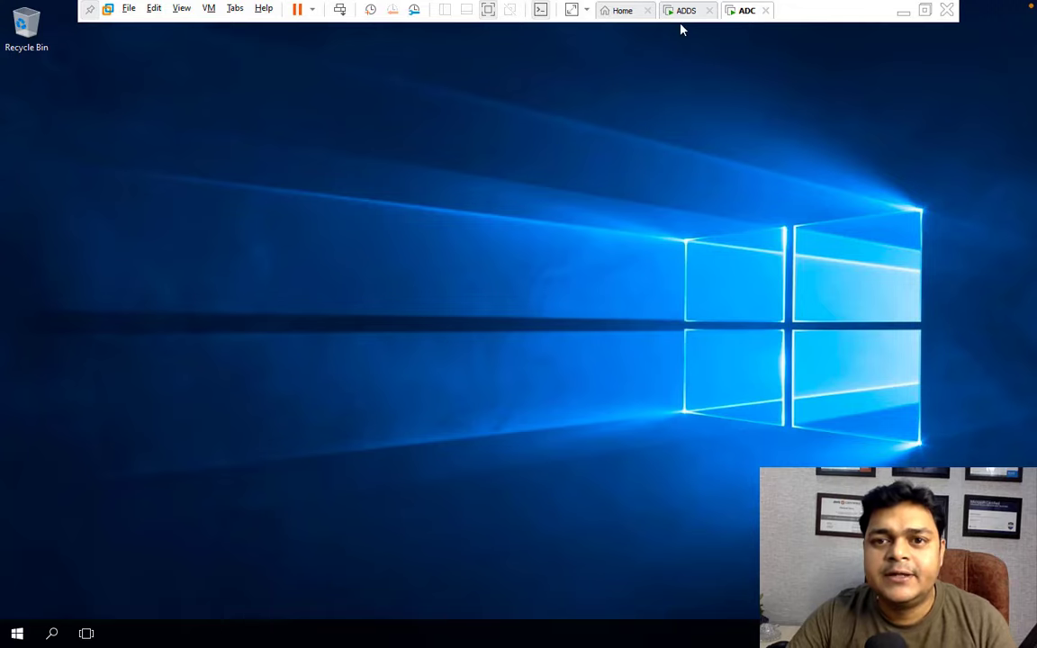
{"action": "left_click", "coordinate": [686, 12]}
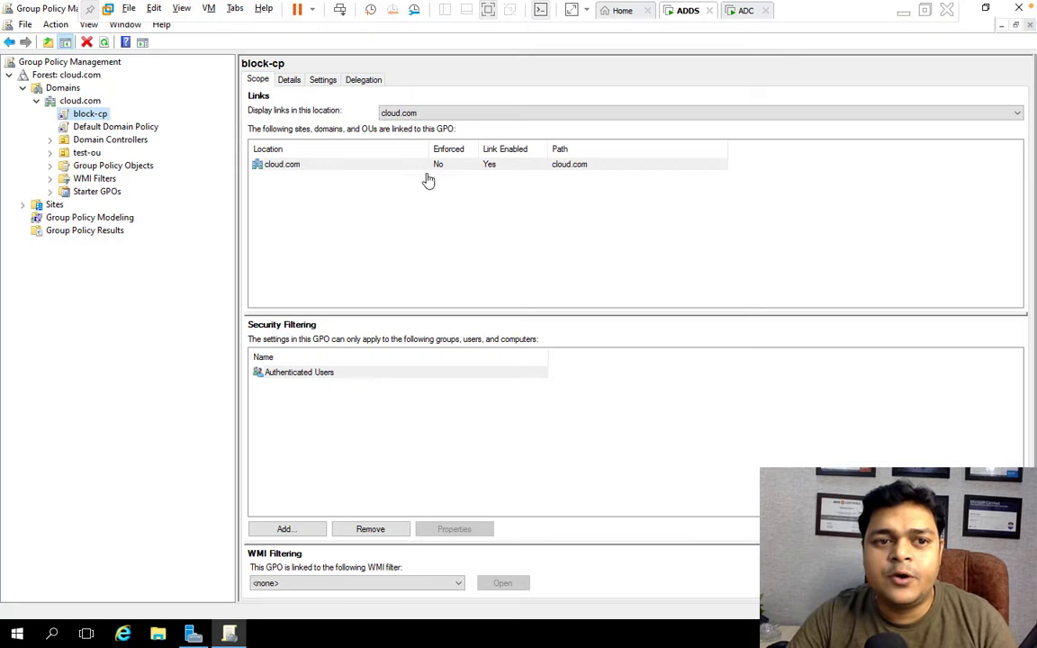
{"action": "left_click", "coordinate": [743, 11]}
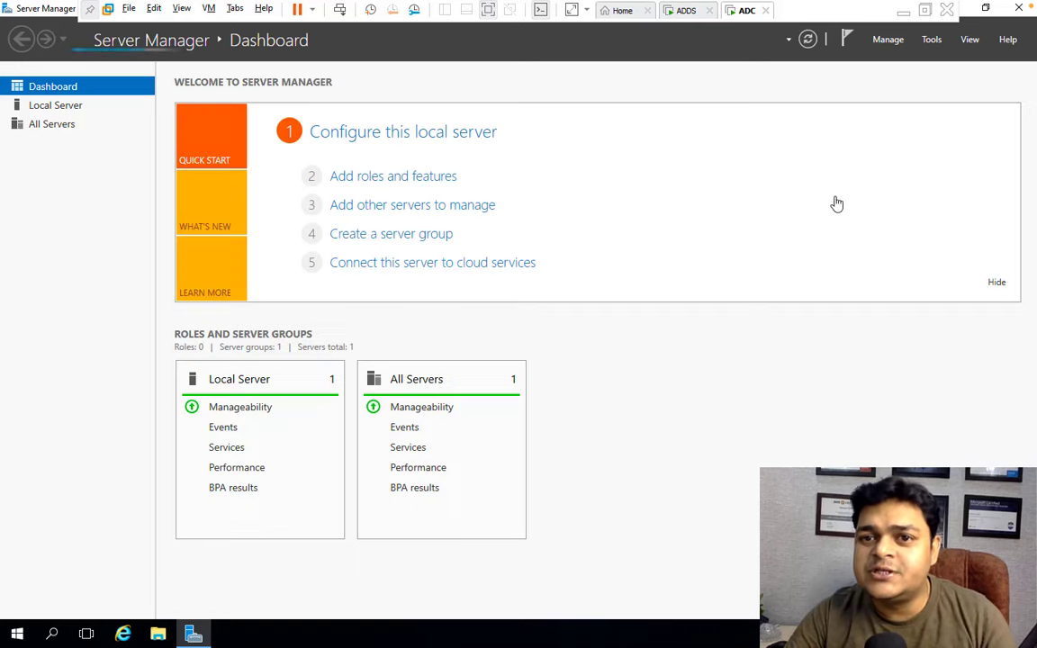
{"action": "left_click", "coordinate": [933, 40]}
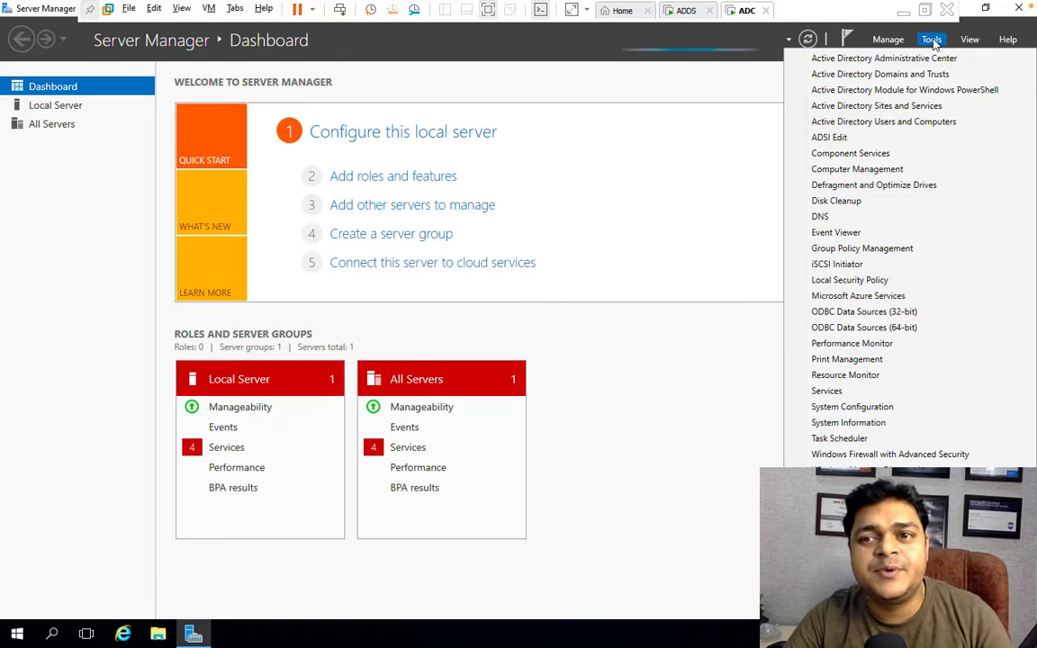
{"action": "left_click", "coordinate": [897, 123]}
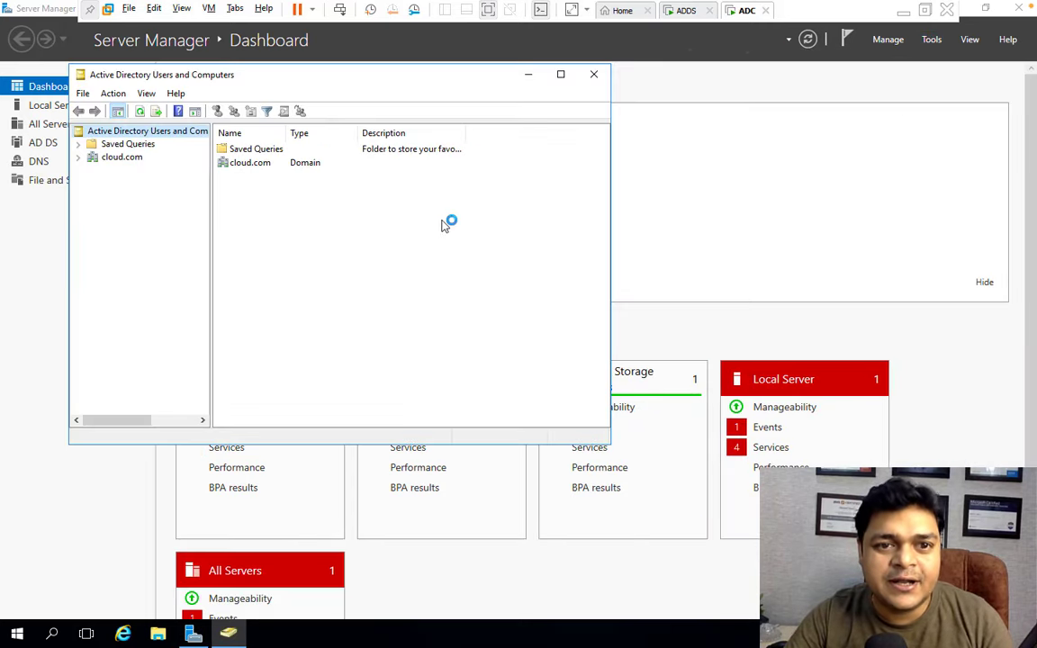
{"action": "left_click", "coordinate": [560, 74]}
{"action": "left_click", "coordinate": [9, 88]}
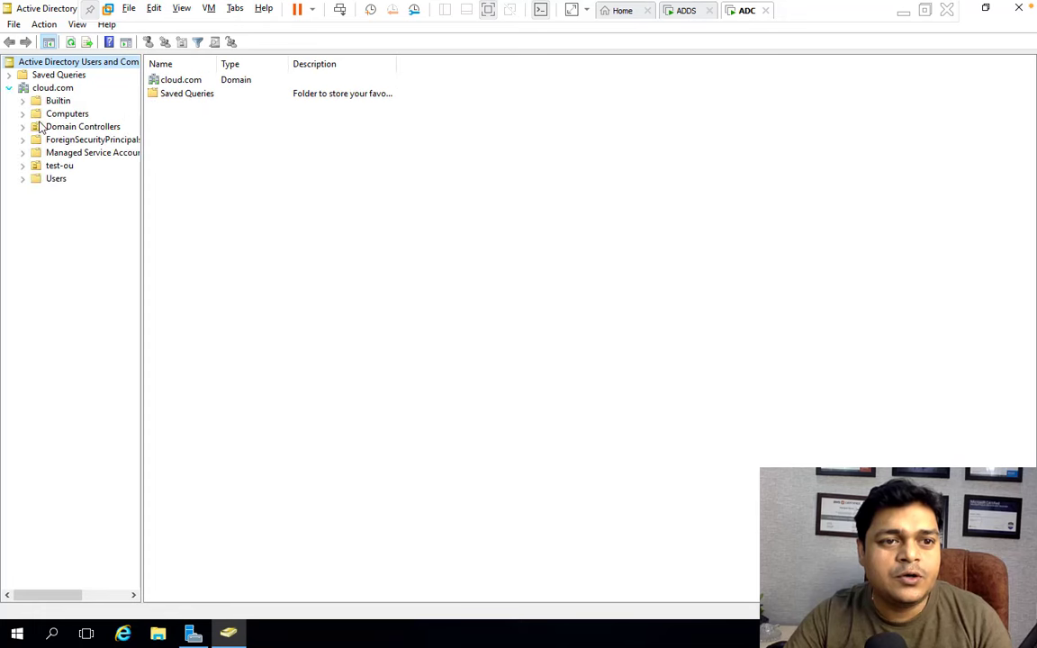
{"action": "left_click", "coordinate": [59, 165]}
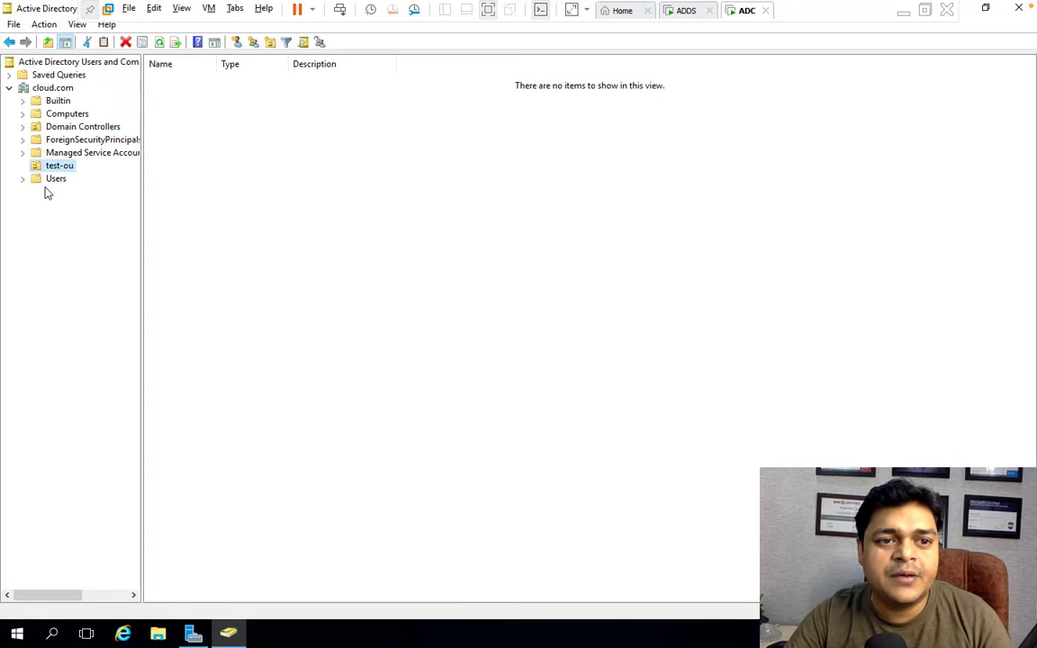
{"action": "left_click", "coordinate": [55, 179]}
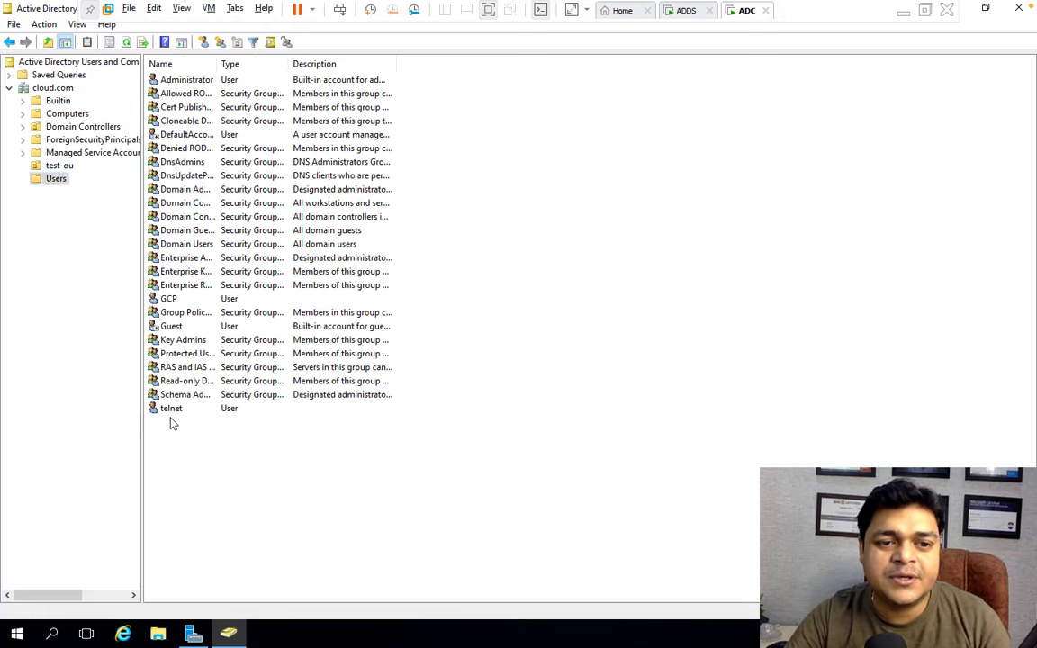
{"action": "left_click", "coordinate": [169, 298]}
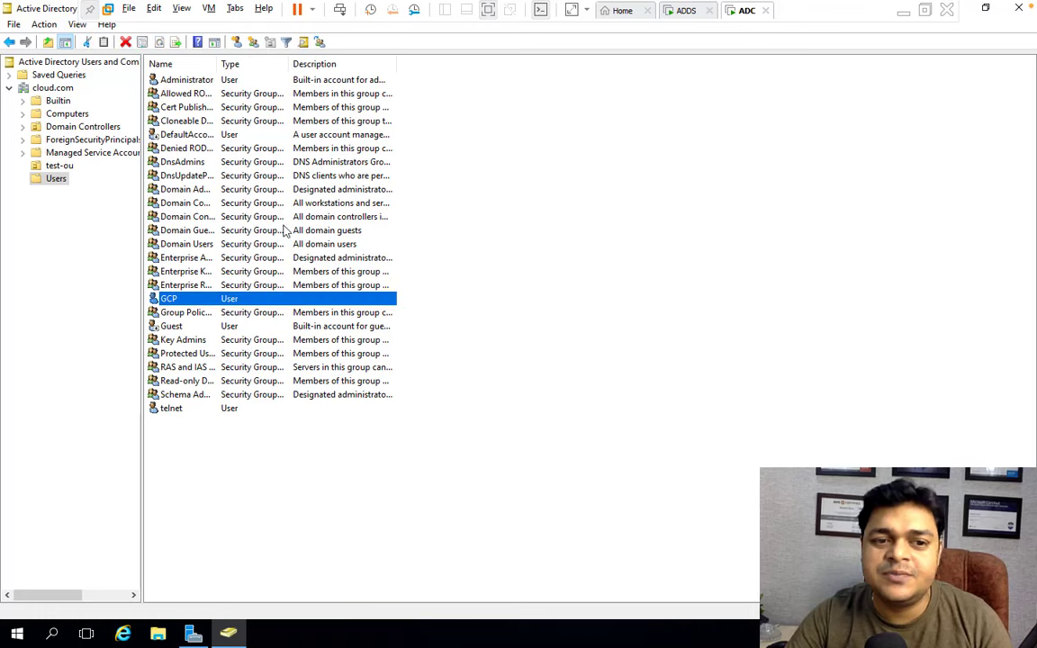
{"action": "left_click", "coordinate": [686, 12]}
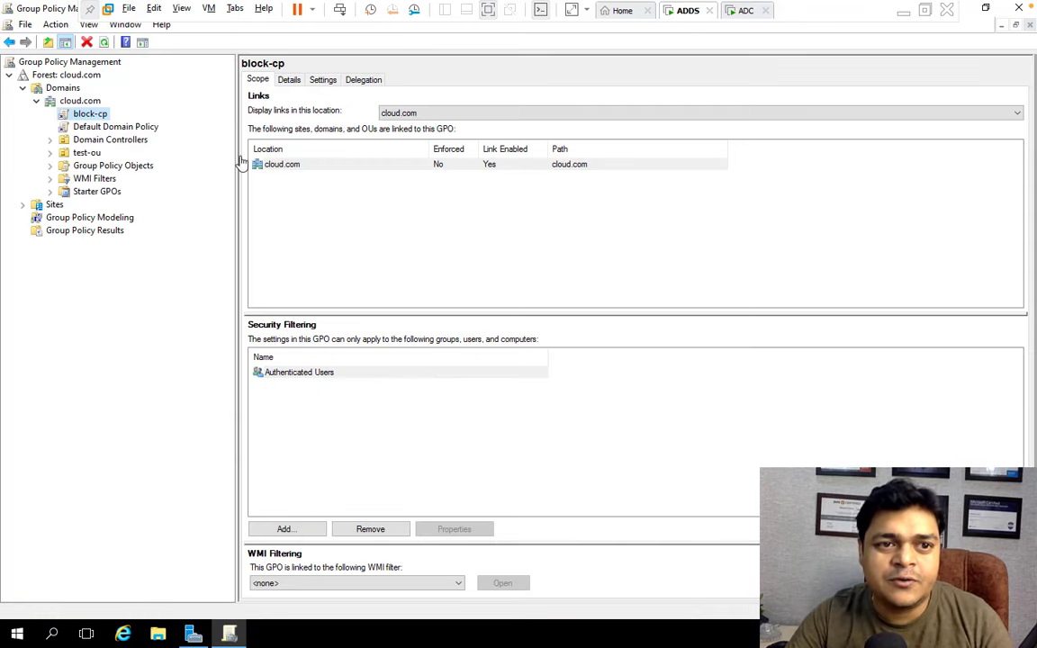
{"action": "left_click", "coordinate": [741, 17]}
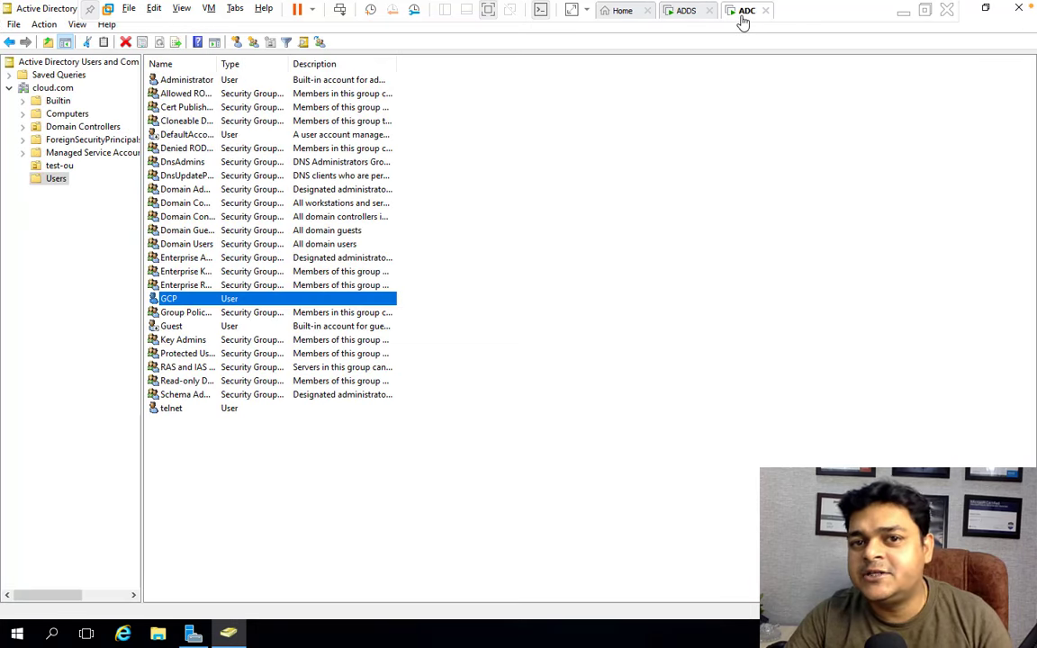
{"action": "right_click", "coordinate": [17, 637]}
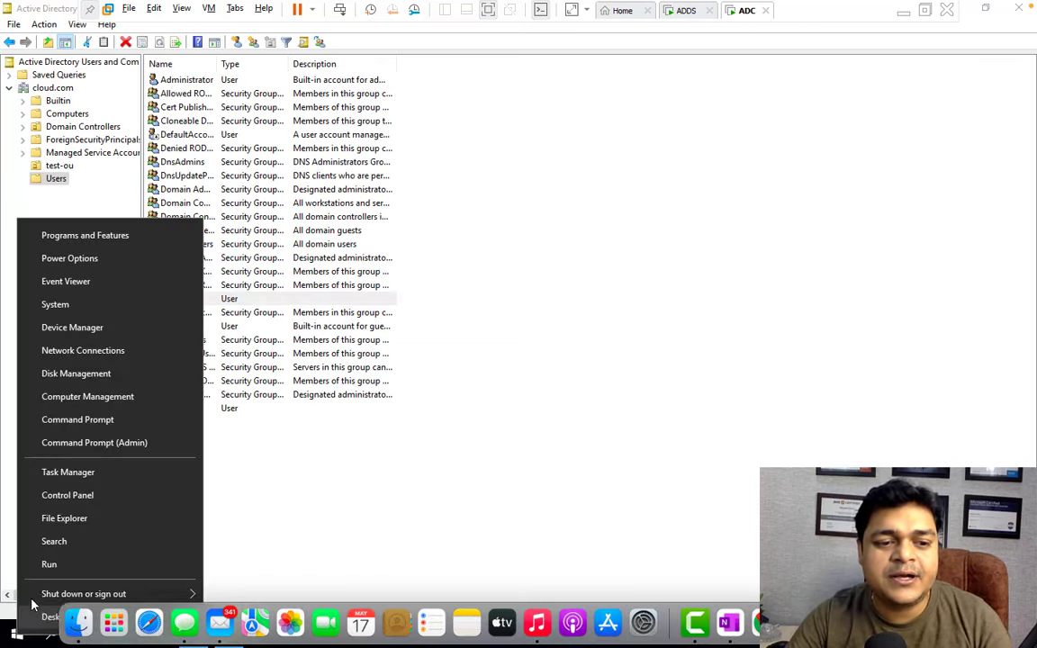
{"action": "left_click", "coordinate": [49, 567]}
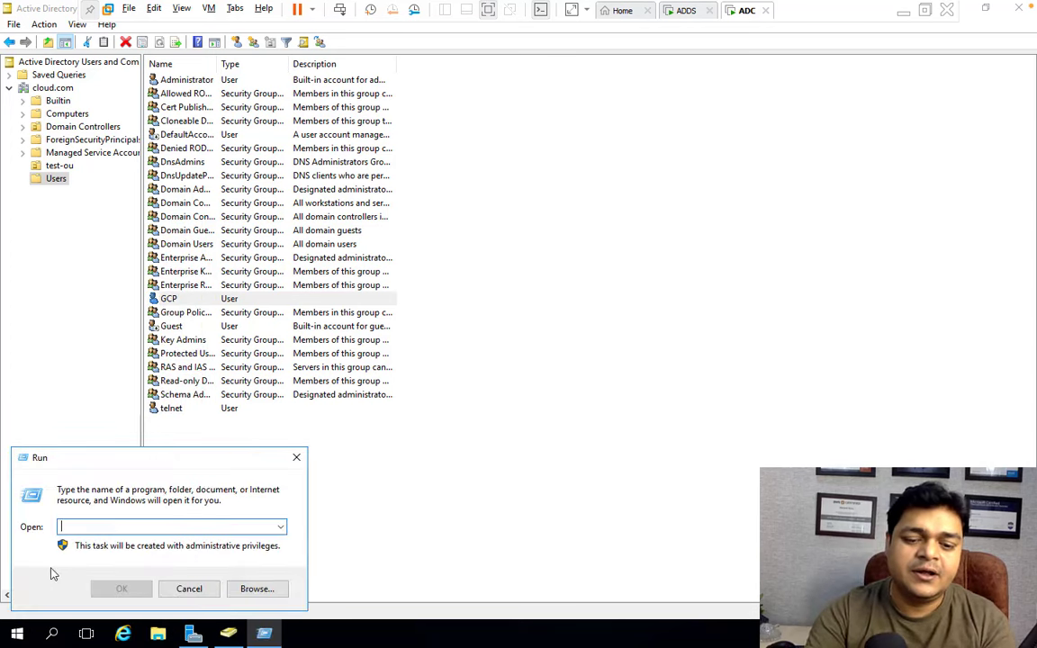
{"action": "type", "text": "g"}
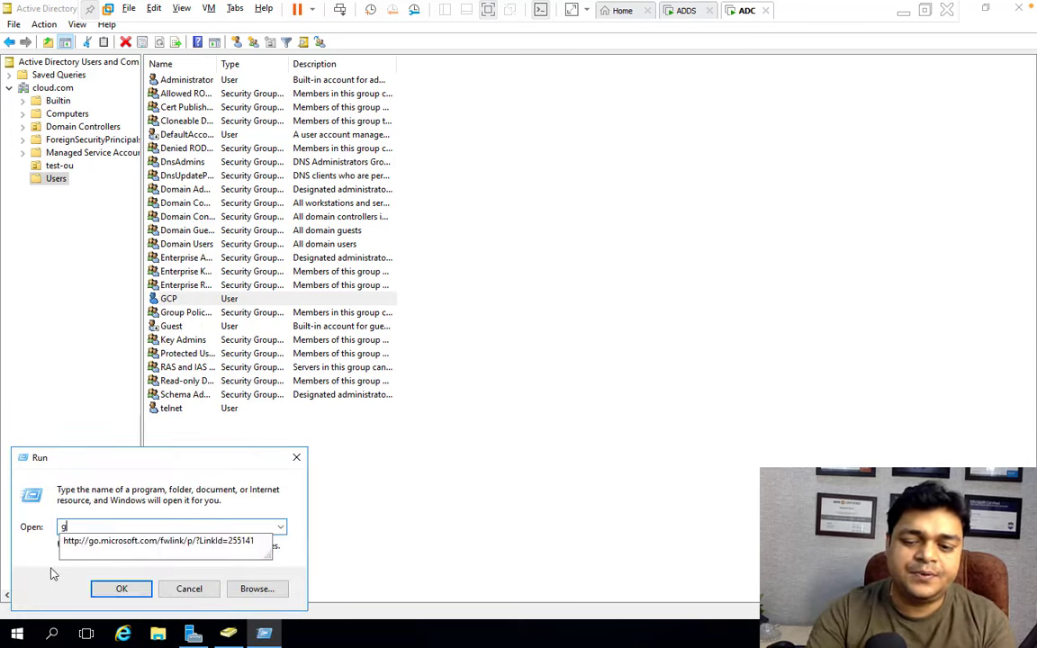
{"action": "type", "text": "l"}
{"action": "key", "text": "BackSpace"}
{"action": "type", "text": "mc.msc"}
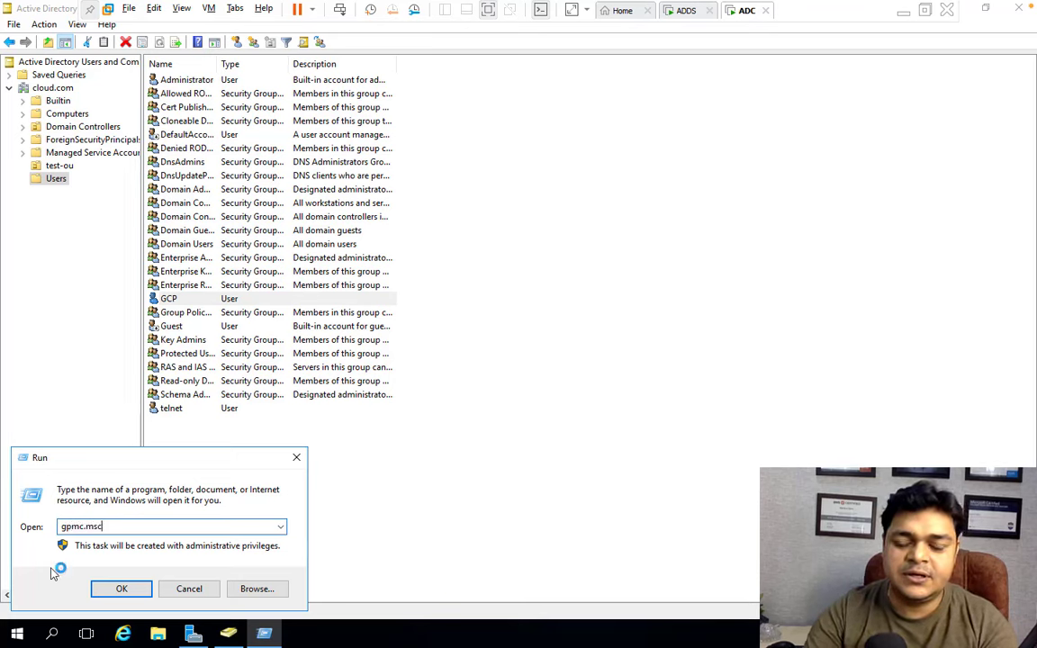
{"action": "key", "text": "Return"}
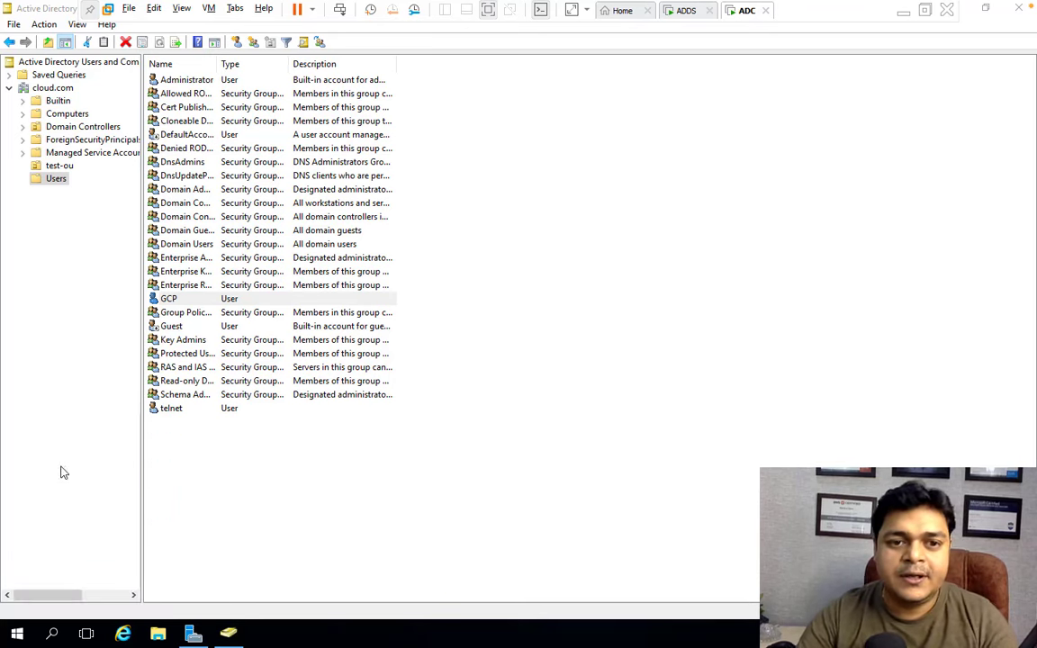
{"action": "double_click", "coordinate": [135, 173]}
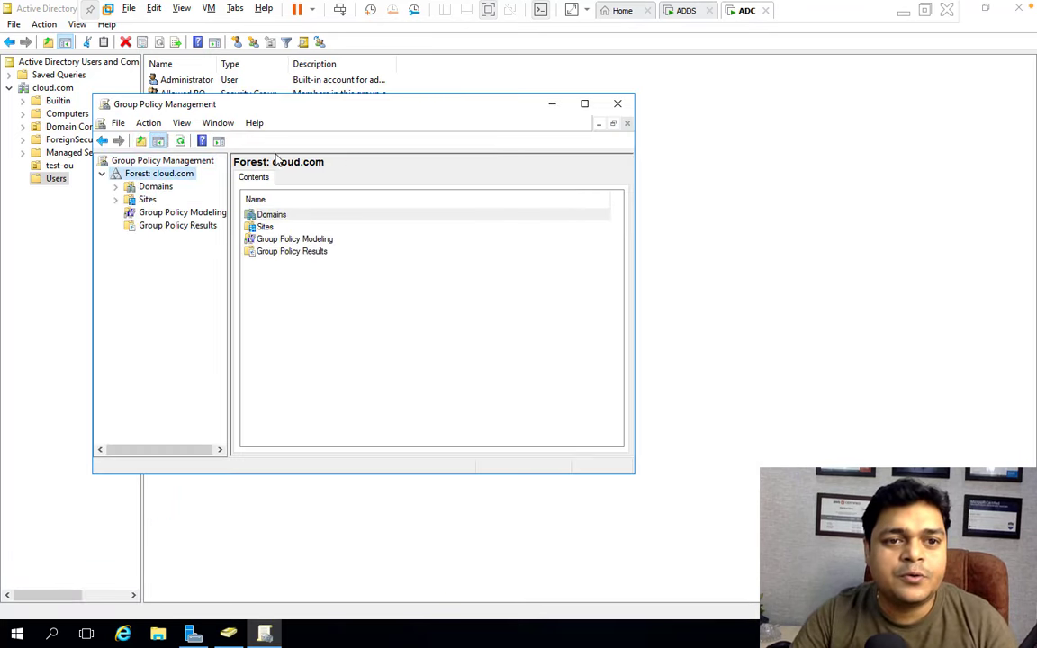
{"action": "double_click", "coordinate": [311, 105]}
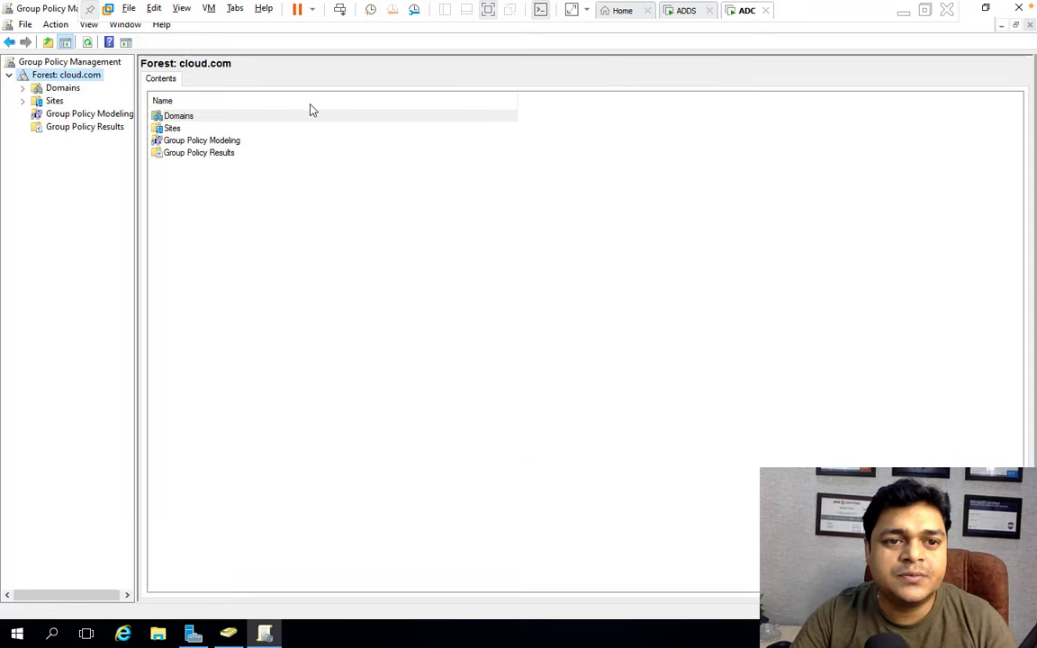
{"action": "left_click", "coordinate": [23, 87]}
{"action": "left_click", "coordinate": [36, 101]}
{"action": "left_click", "coordinate": [81, 115]}
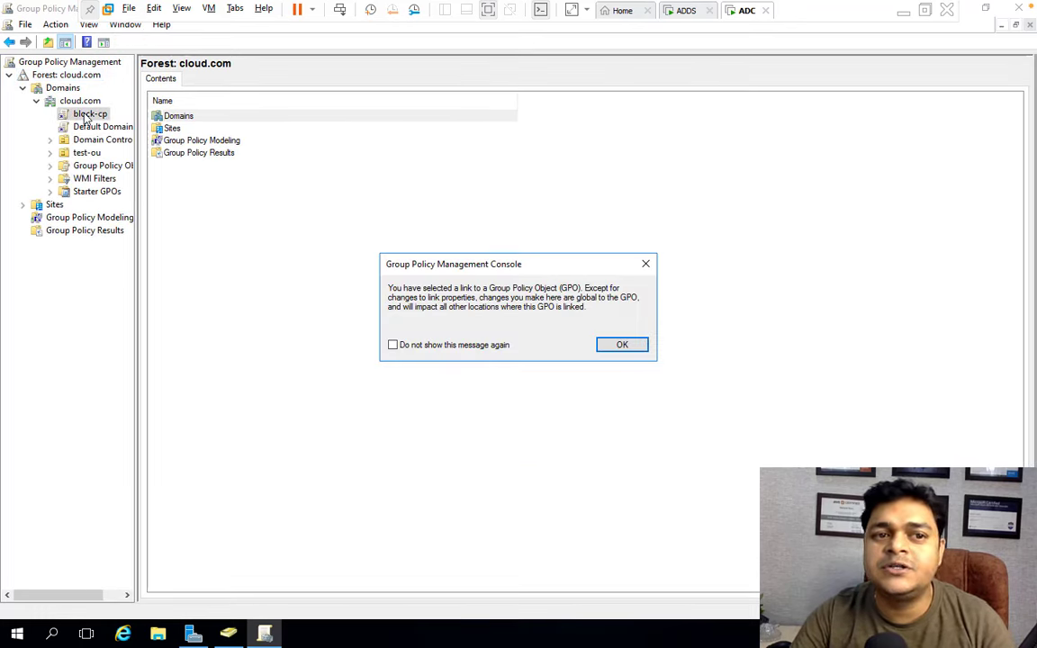
{"action": "left_click", "coordinate": [633, 349]}
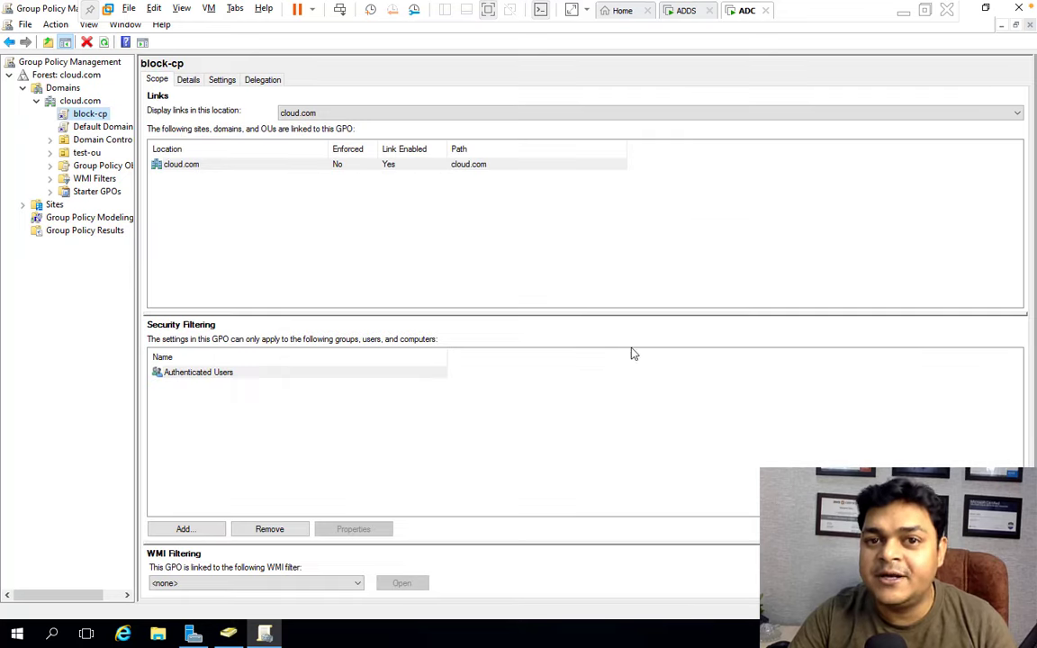
{"action": "left_click", "coordinate": [1020, 8]}
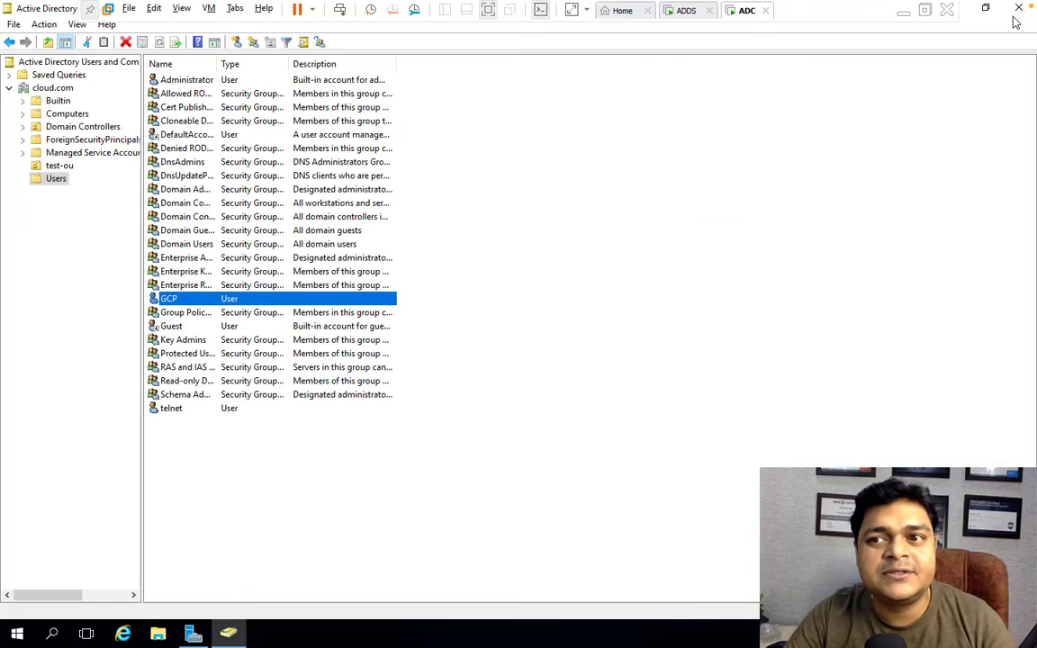
Close Active Directory Users and Computers and Server Manager, then refresh the desktop.
{"action": "left_click", "coordinate": [1020, 8]}
{"action": "left_click", "coordinate": [1021, 8]}
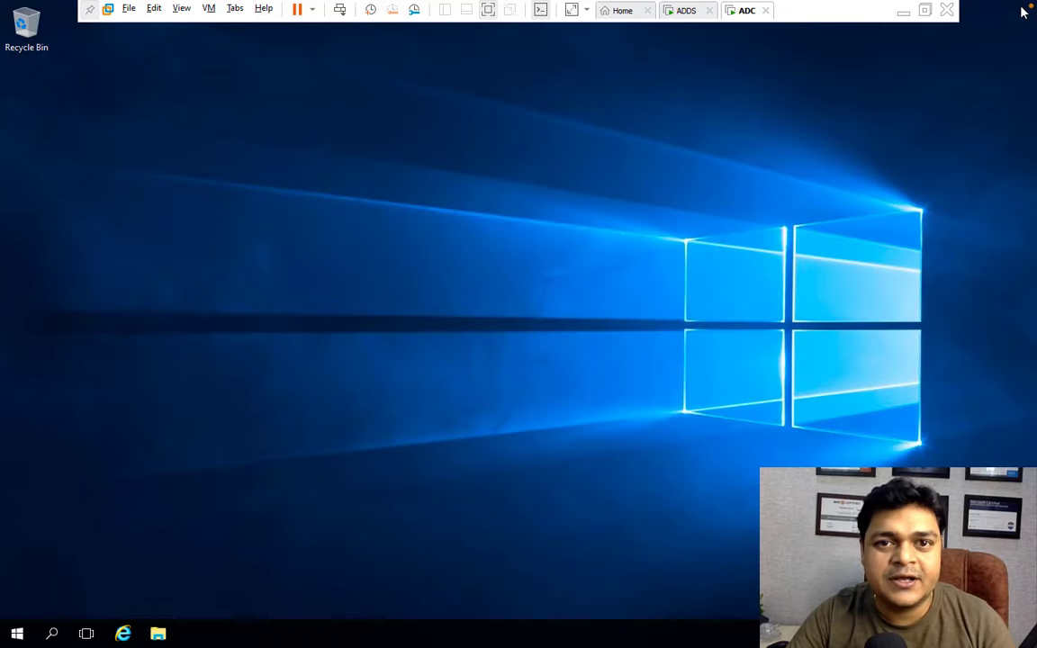
{"action": "right_click", "coordinate": [188, 468]}
{"action": "left_click", "coordinate": [231, 506]}
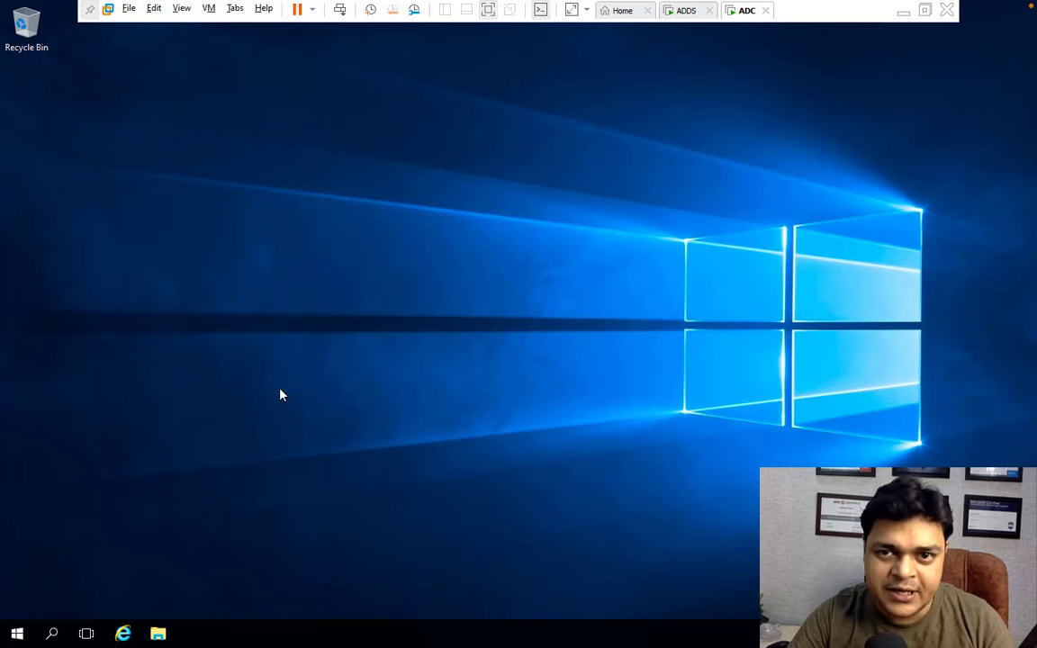
Open a command prompt via Run with cmd and run netdom query fsmo.
{"action": "right_click", "coordinate": [16, 633]}
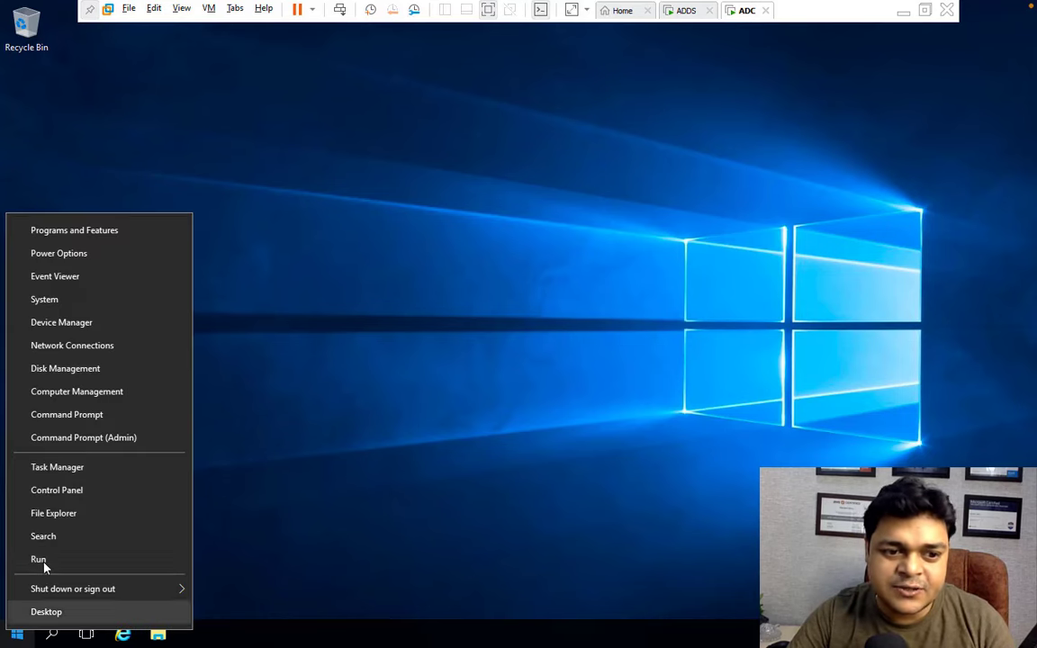
{"action": "left_click", "coordinate": [38, 559]}
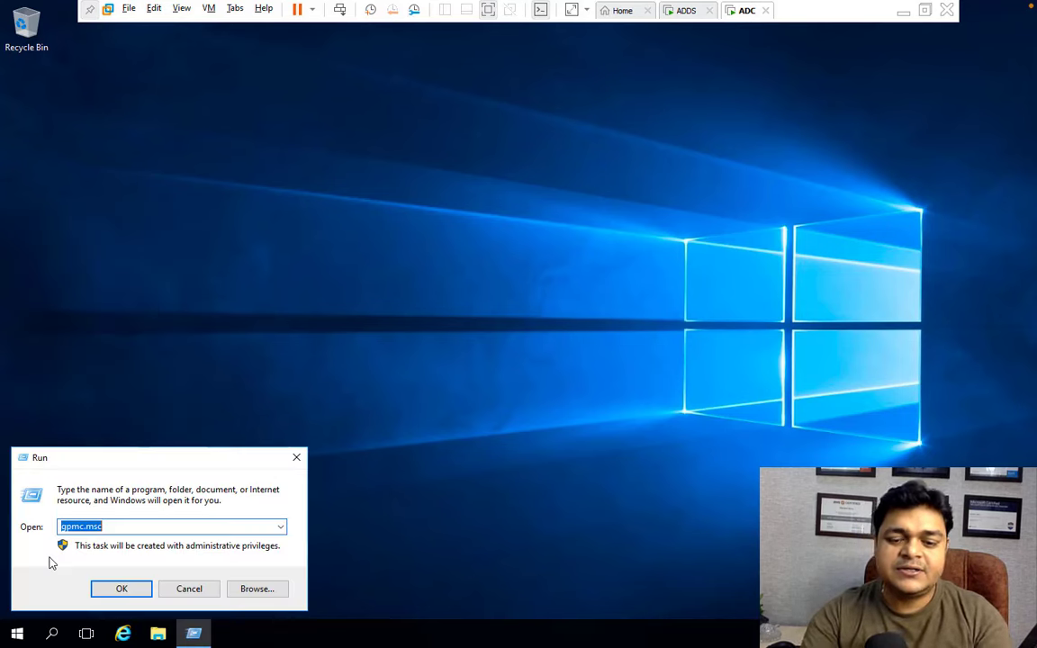
{"action": "type", "text": "cmd"}
{"action": "key", "text": "Return"}
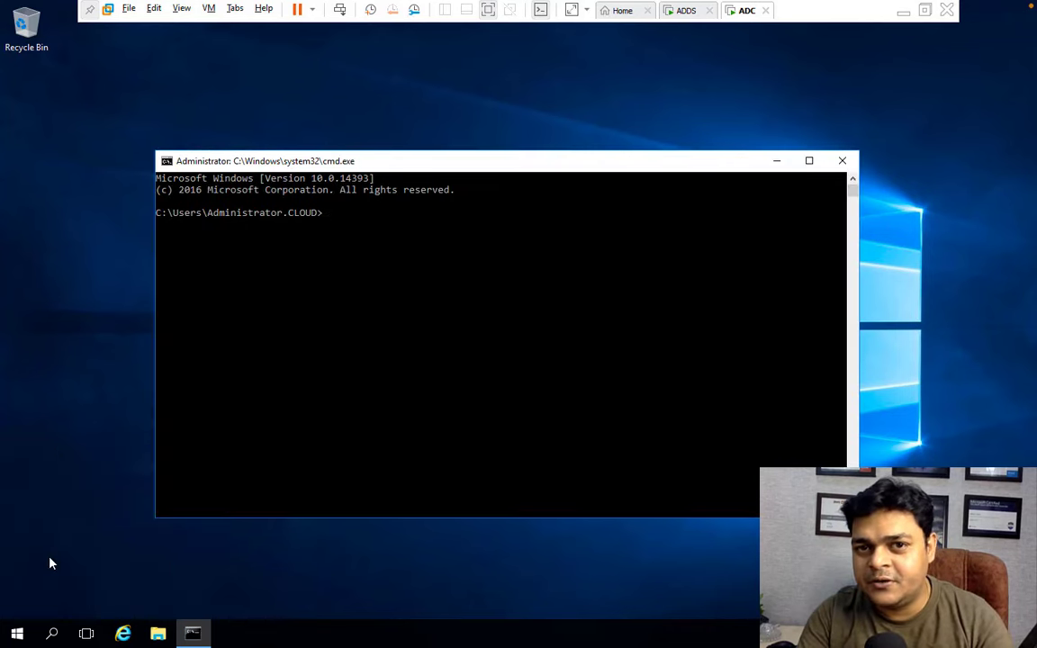
{"action": "type", "text": "netdom"}
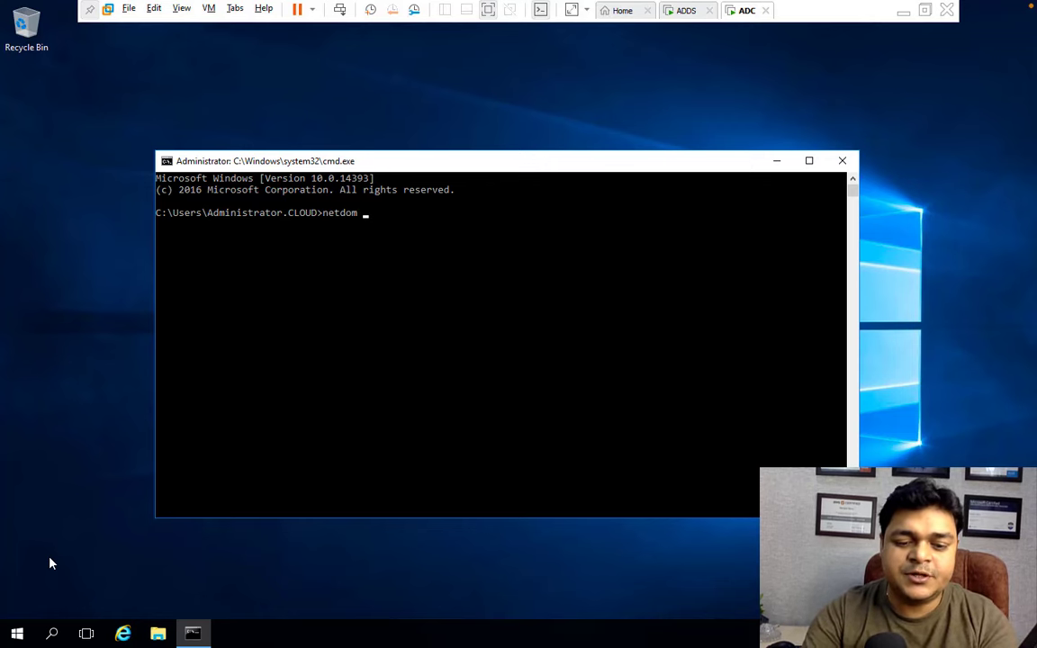
{"action": "type", "text": " query fsmo"}
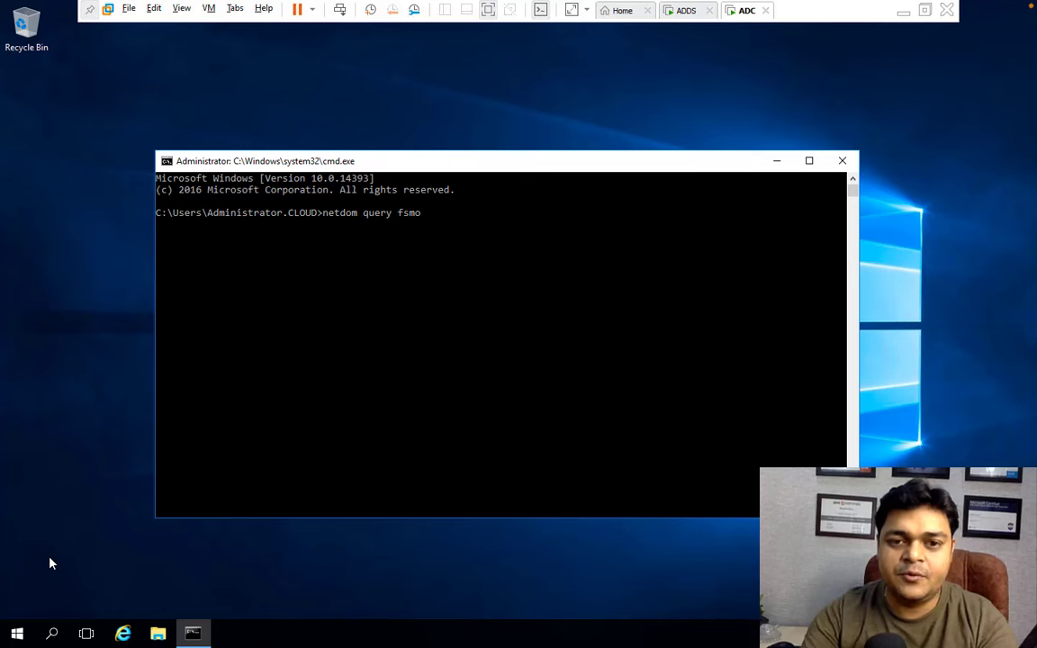
{"action": "key", "text": "Return"}
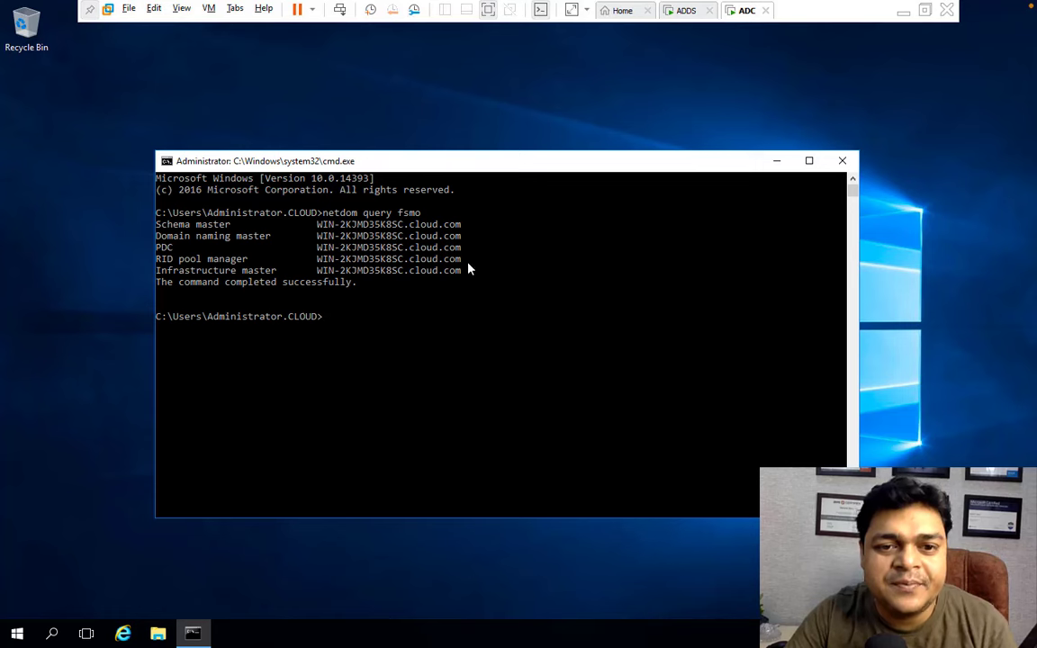
Select and clear the FSMO role output, then switch back to the macOS desktop.
{"action": "left_click_drag", "start_coordinate": [464, 270], "coordinate": [318, 218]}
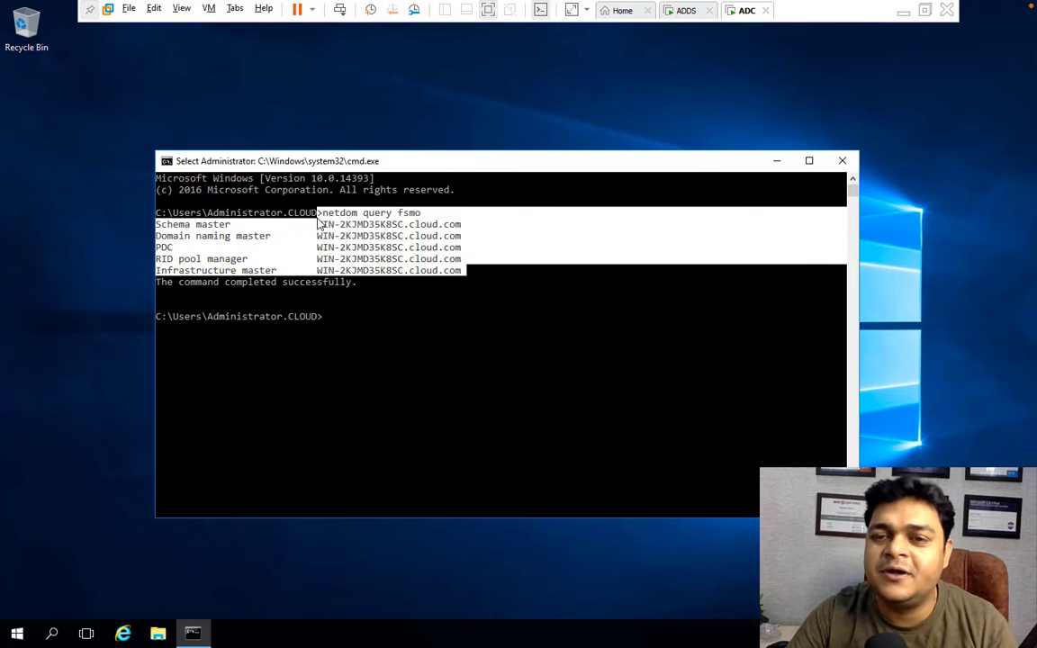
{"action": "left_click", "coordinate": [358, 283]}
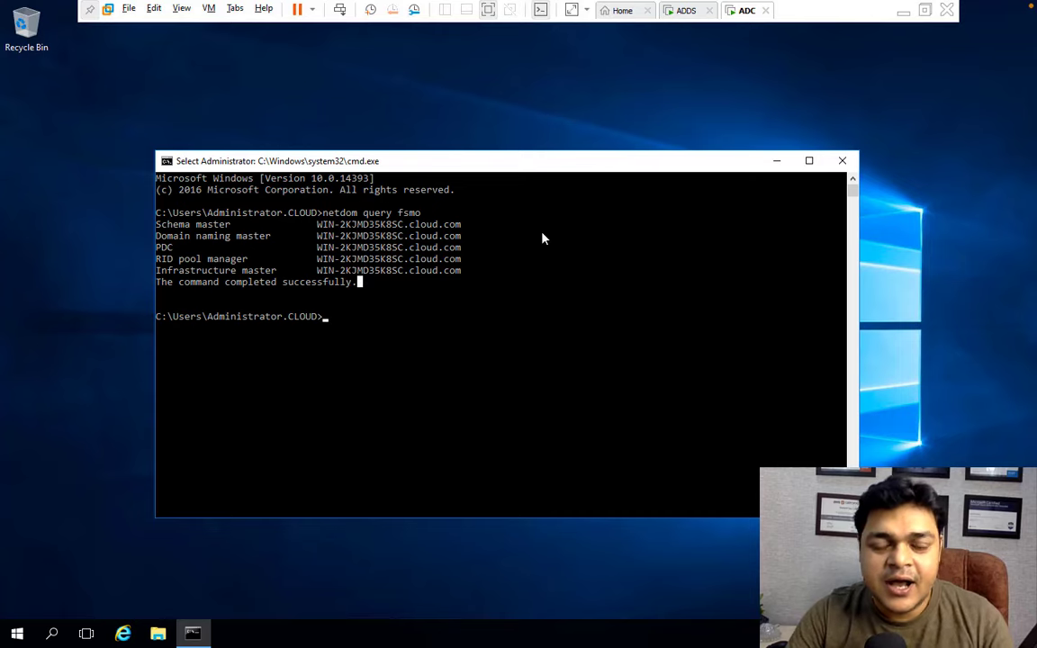
{"action": "key", "text": "ctrl+Left"}
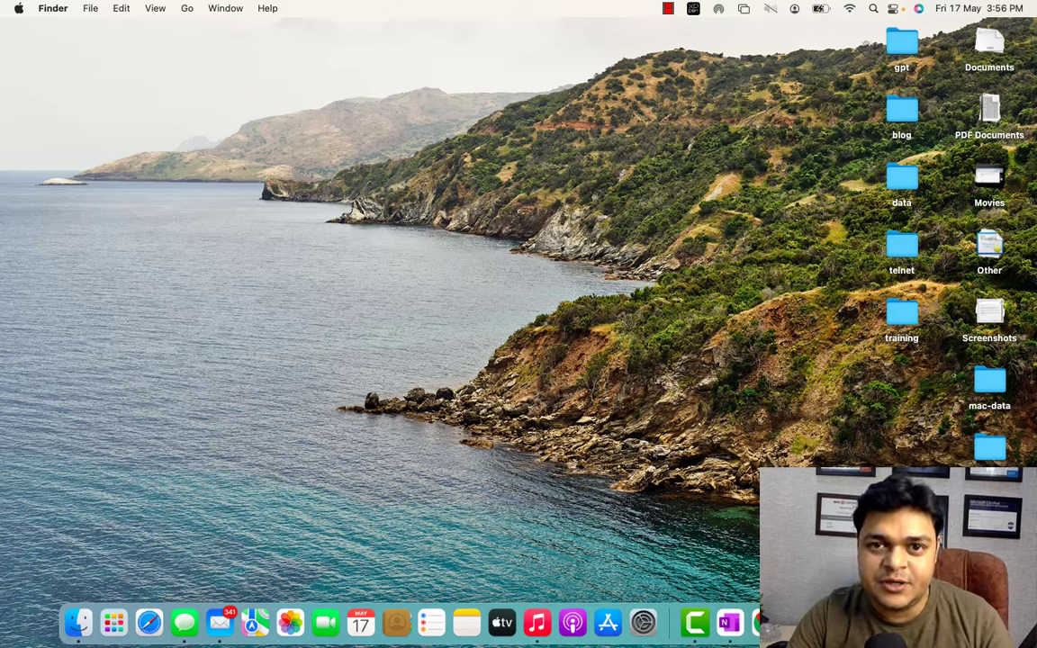
{"action": "right_click", "coordinate": [694, 622]}
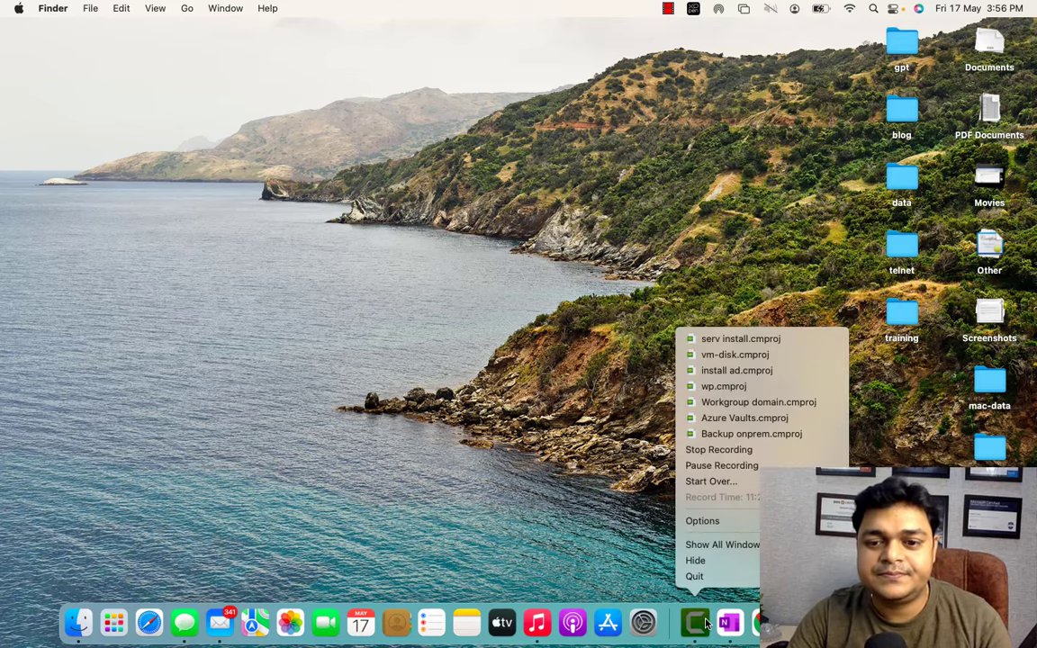